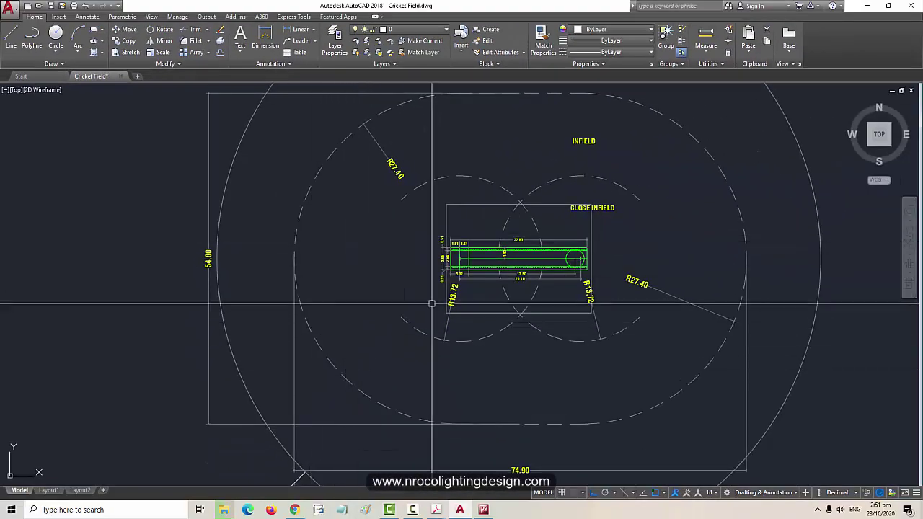
- Measure the overall length of the dashed infield boundary between its two outermost points along the pitch's horizontal centreline
type("c")
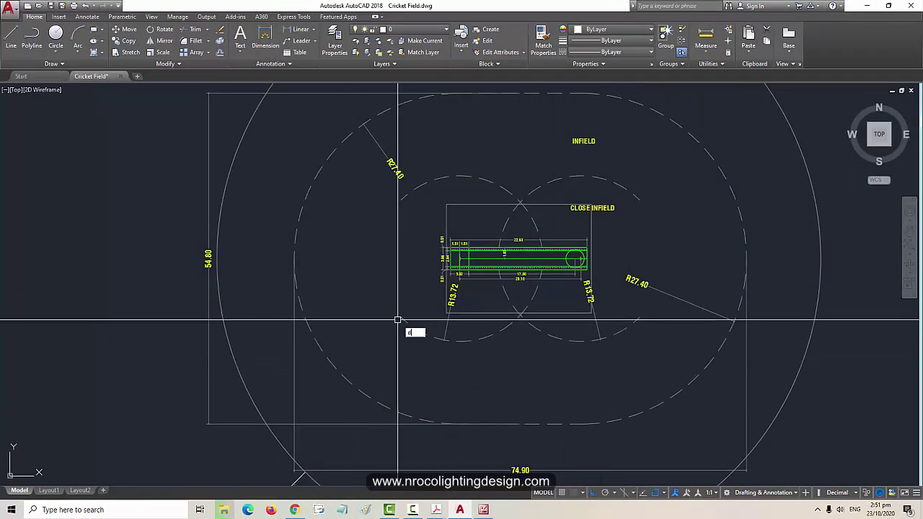
type("li")
key("Return")
left_click(294, 256)
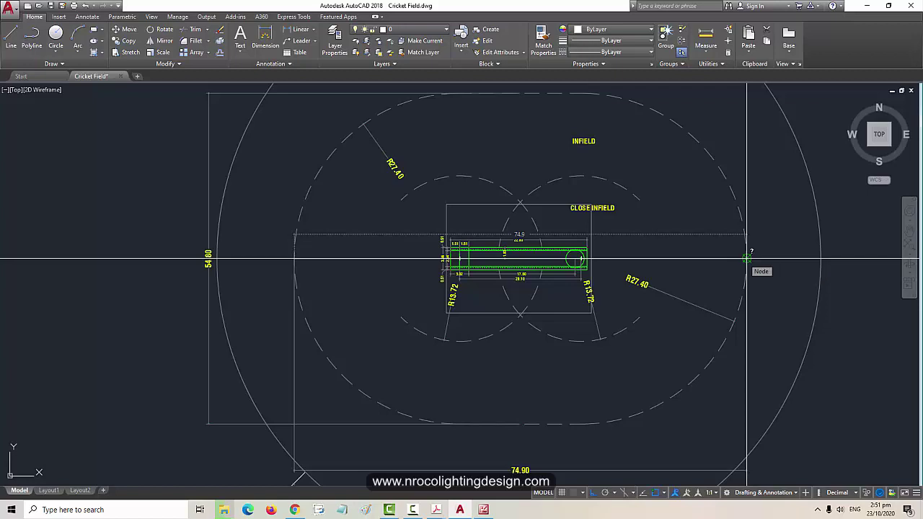
left_click(747, 258)
- Examine the cricket field drawing, from the full outfield circle down to the close infield and pitch dimensions
scroll(536, 360, "down", 6)
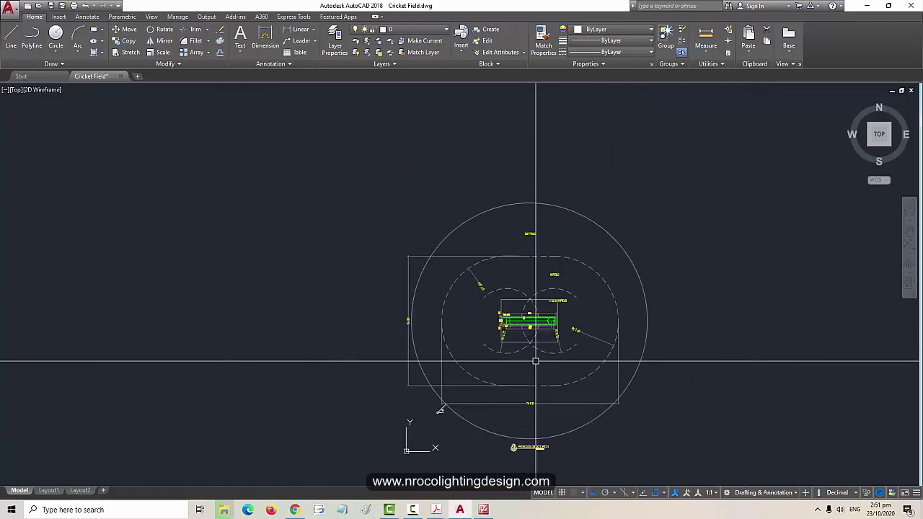
middle_click_drag(537, 354, 525, 293)
scroll(524, 292, "up", 8)
scroll(520, 318, "down", 5)
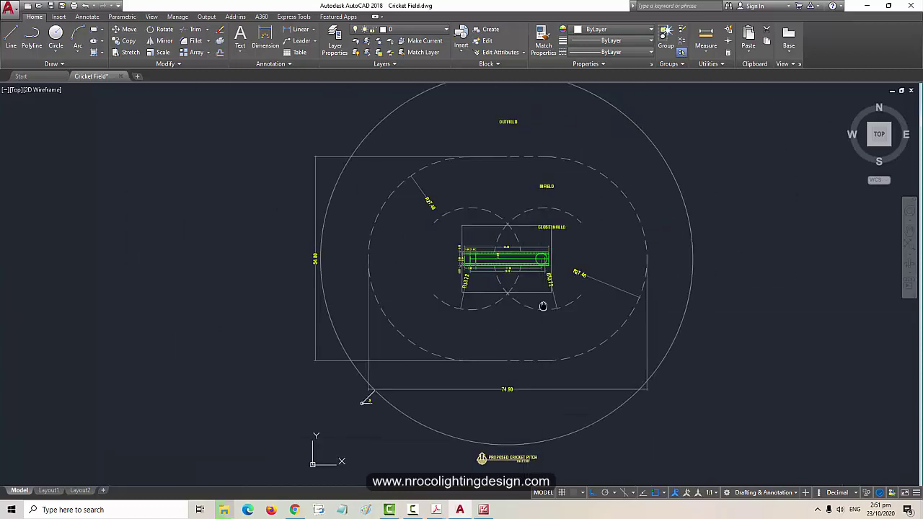
scroll(519, 317, "up", 2)
middle_click_drag(521, 316, 523, 326)
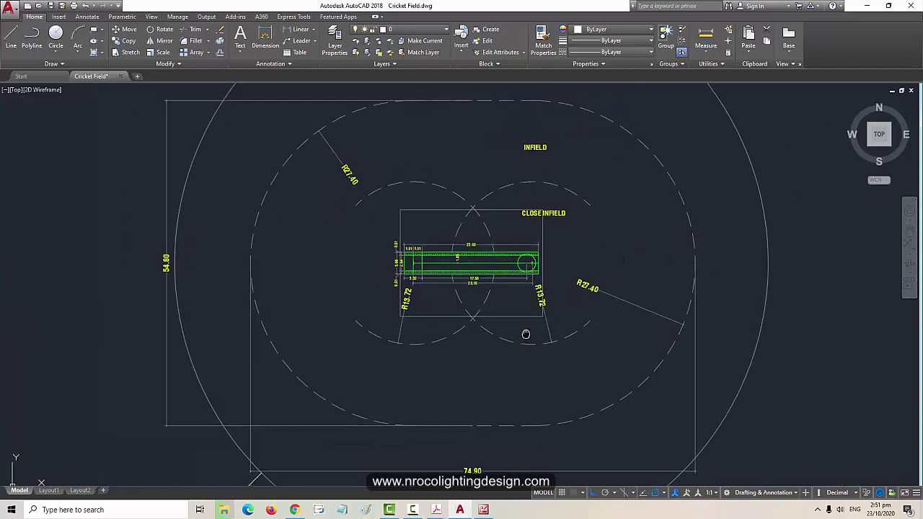
scroll(481, 259, "up", 2)
scroll(473, 285, "down", 2)
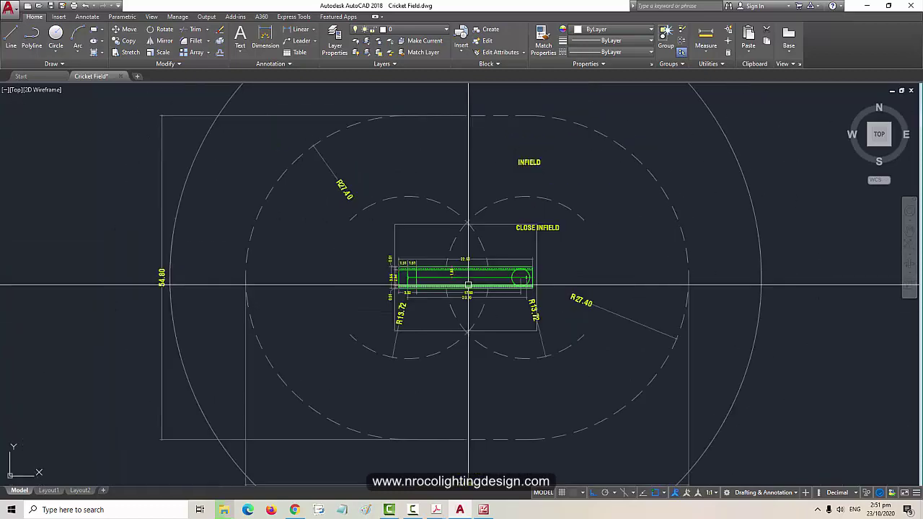
scroll(445, 264, "down", 2)
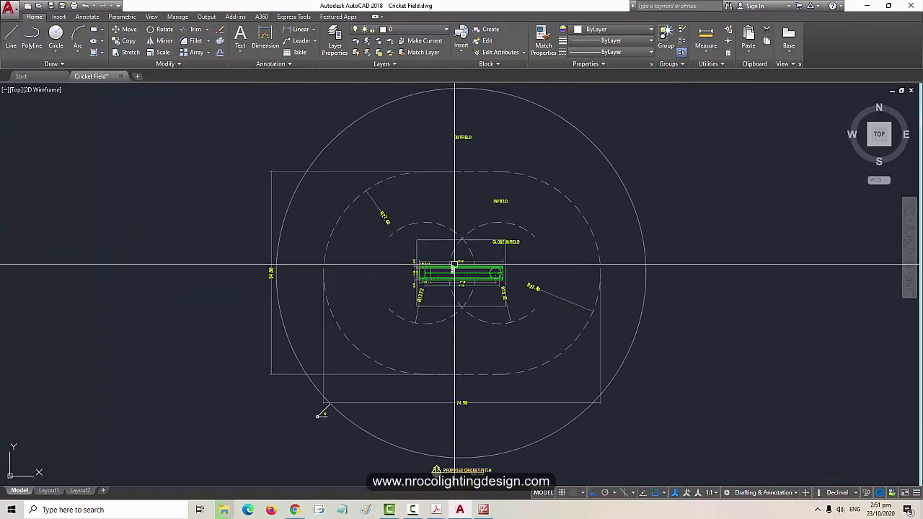
- Switch to Acrobat's Oman Cricket Field - Sports Lighting Design Calc PDF and bring its calculation summary into view at 200%
mouse_move(435, 509)
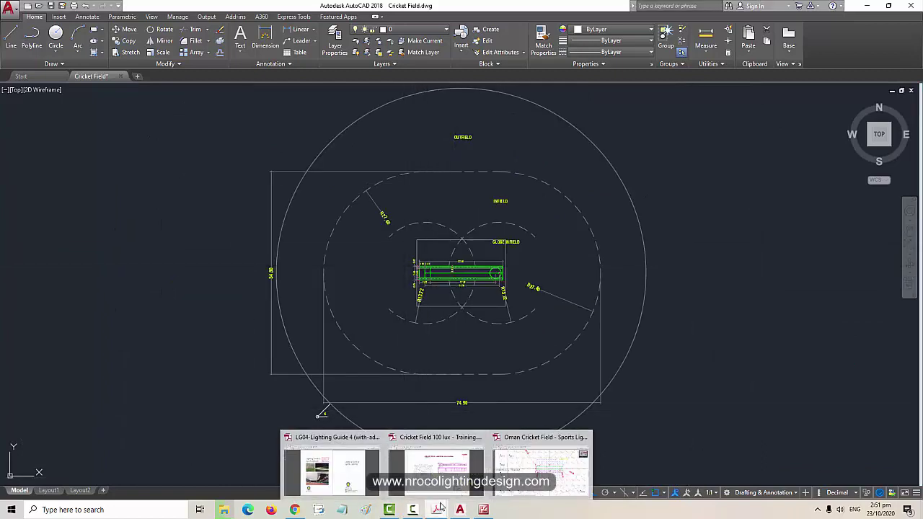
left_click(450, 477)
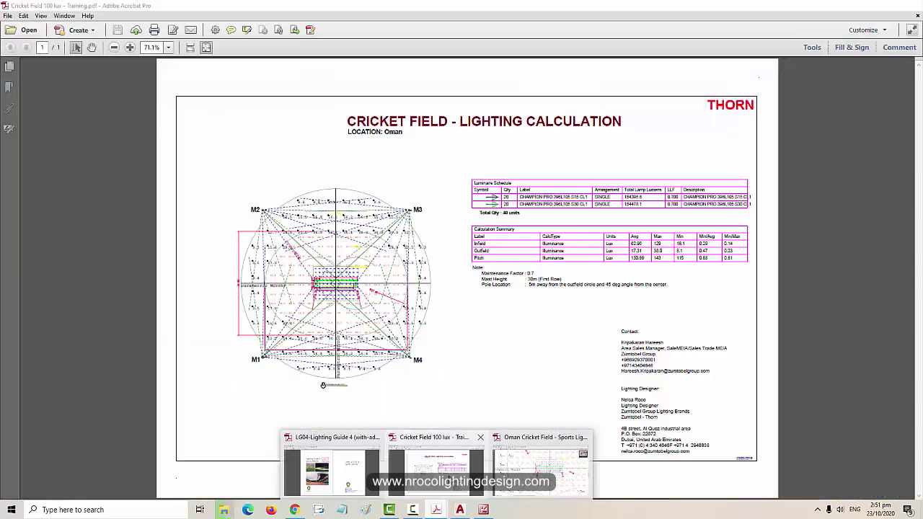
mouse_move(436, 509)
left_click(542, 469)
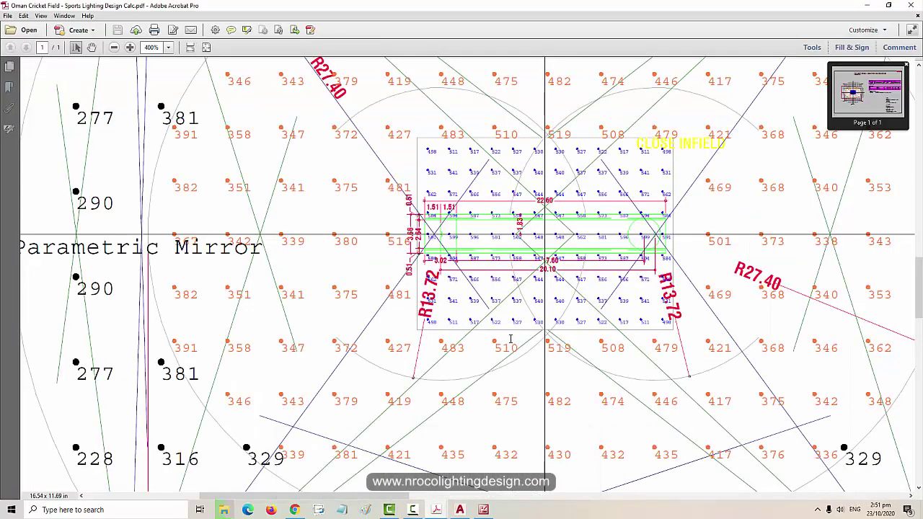
left_click(114, 47)
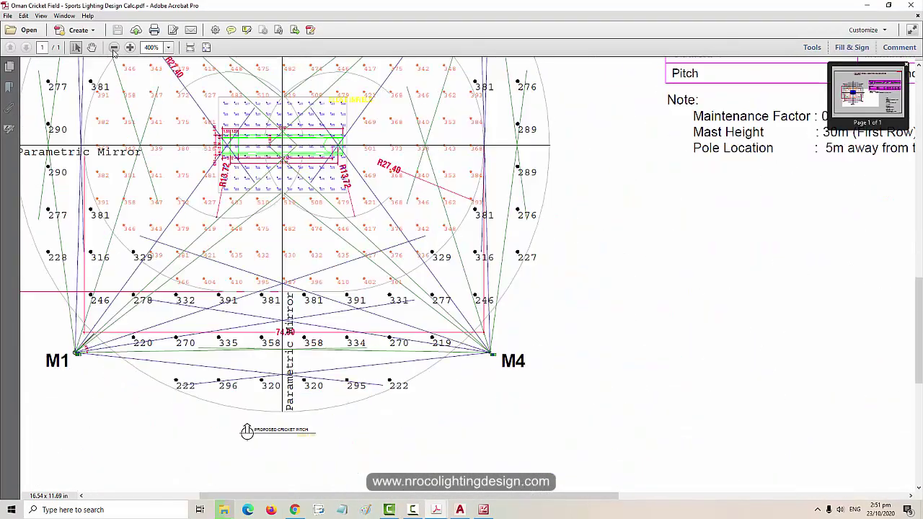
middle_click_drag(366, 224, 488, 264)
scroll(475, 264, "left", 6)
scroll(509, 288, "right", 1)
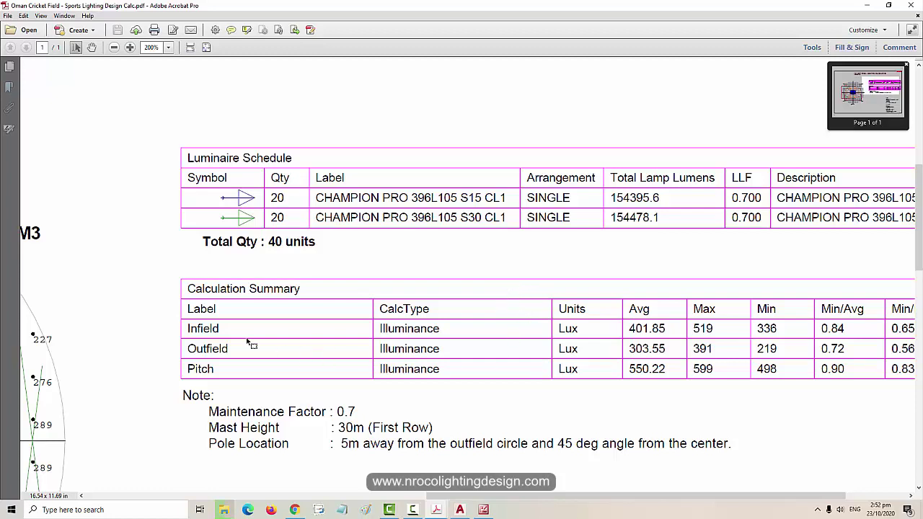
- Highlight the Pitch label, its average illuminance and the Outfield label in the Calculation Summary table
left_click_drag(214, 369, 185, 368)
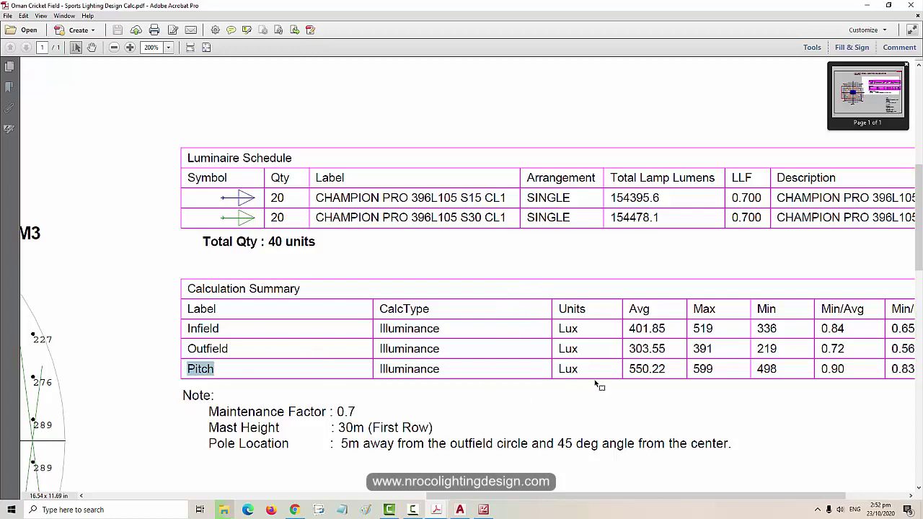
left_click_drag(627, 368, 666, 368)
left_click_drag(230, 348, 177, 348)
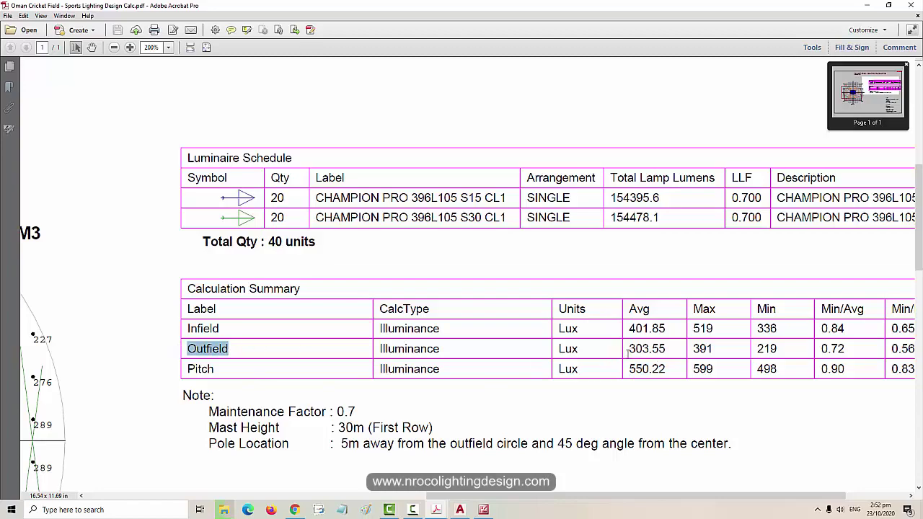
- Locate the mast and field layout in the lighting PDF and enlarge it to 300% around the pitch
middle_click_drag(128, 374, 205, 355)
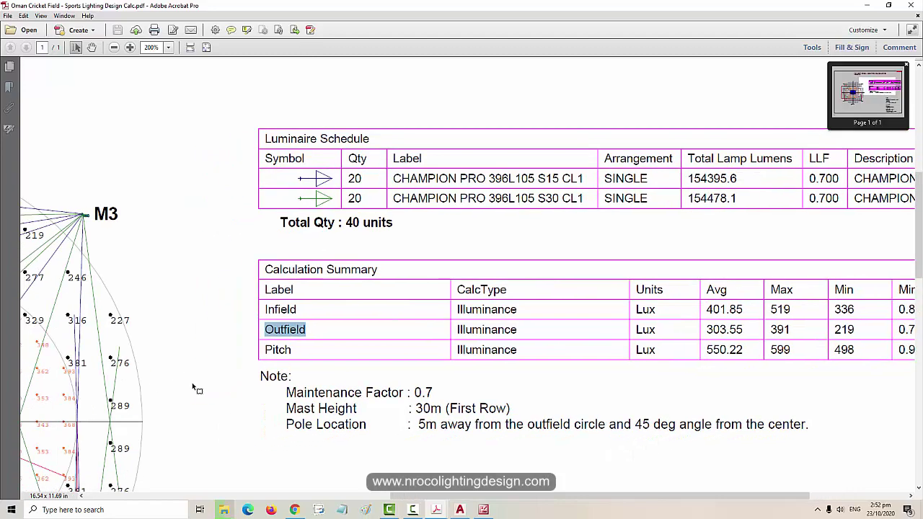
scroll(192, 383, "left", 3)
scroll(193, 382, "down", 1)
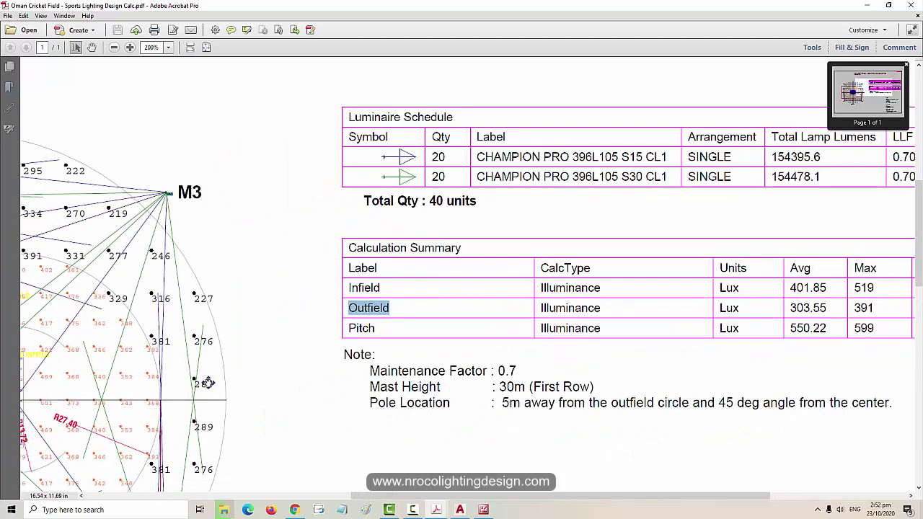
scroll(208, 383, "left", 5)
scroll(208, 383, "down", 1)
scroll(275, 374, "left", 5)
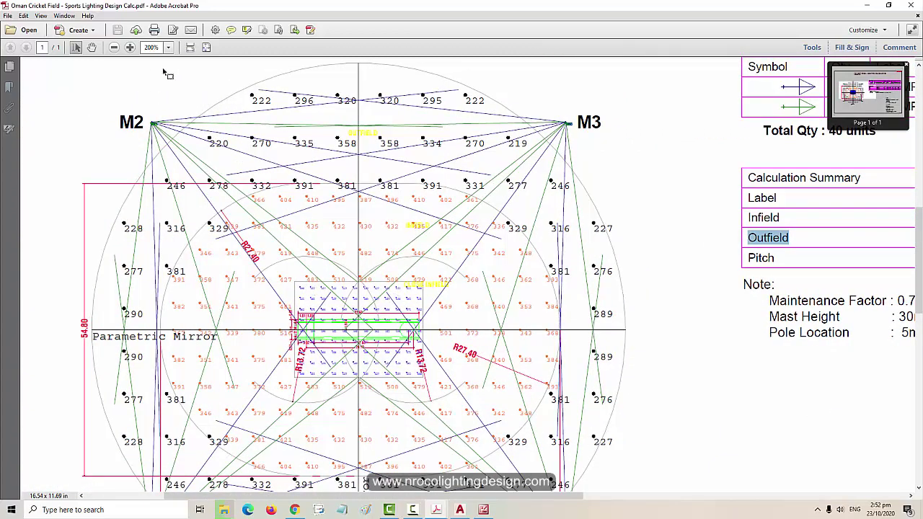
left_click(130, 47)
middle_click_drag(516, 271, 478, 265)
middle_click_drag(470, 224, 462, 215)
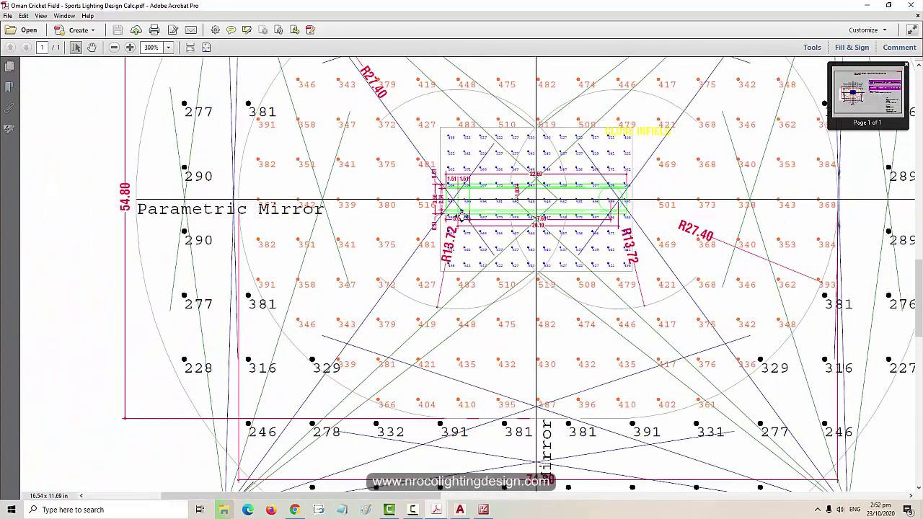
- Examine the calculated illuminance points across the pitch, infield and outfield, including the area between masts M2 and M3
scroll(460, 214, "up", 5)
scroll(505, 220, "right", 10)
scroll(476, 270, "left", 1)
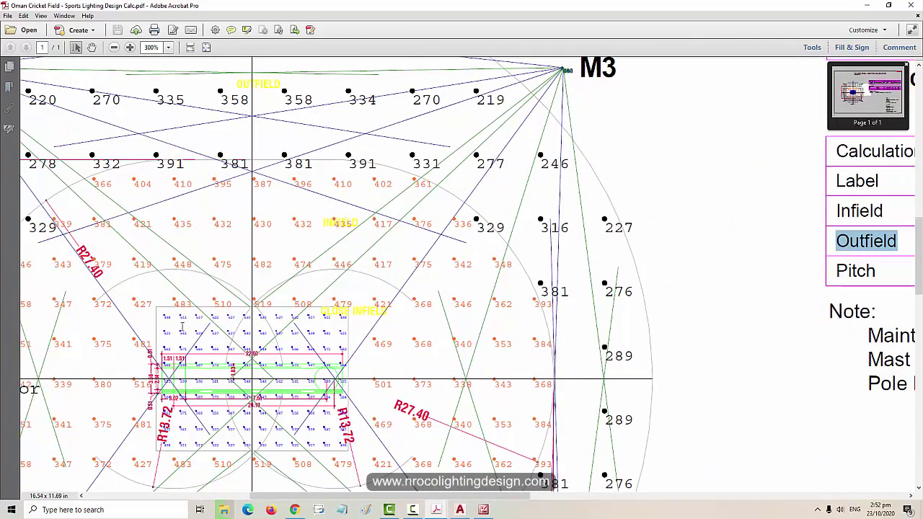
scroll(216, 317, "down", 3)
scroll(216, 317, "left", 4)
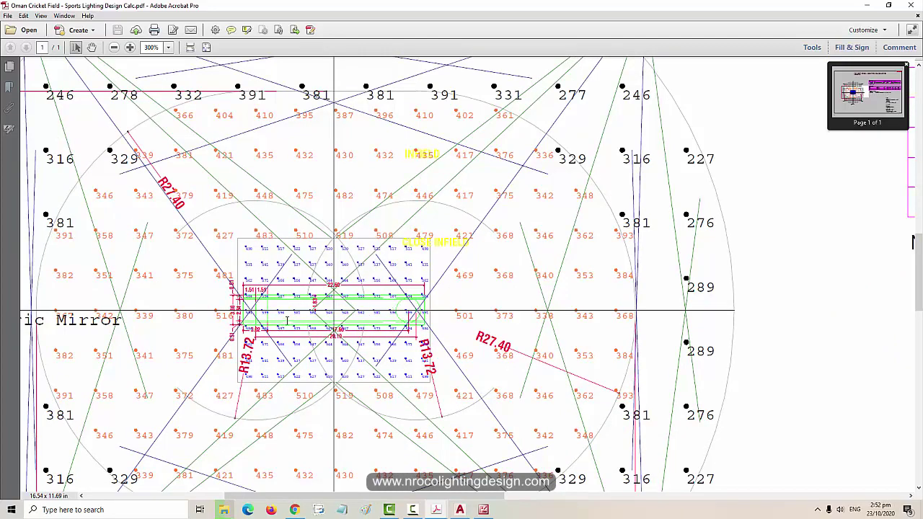
scroll(347, 306, "up", 4)
scroll(347, 305, "right", 8)
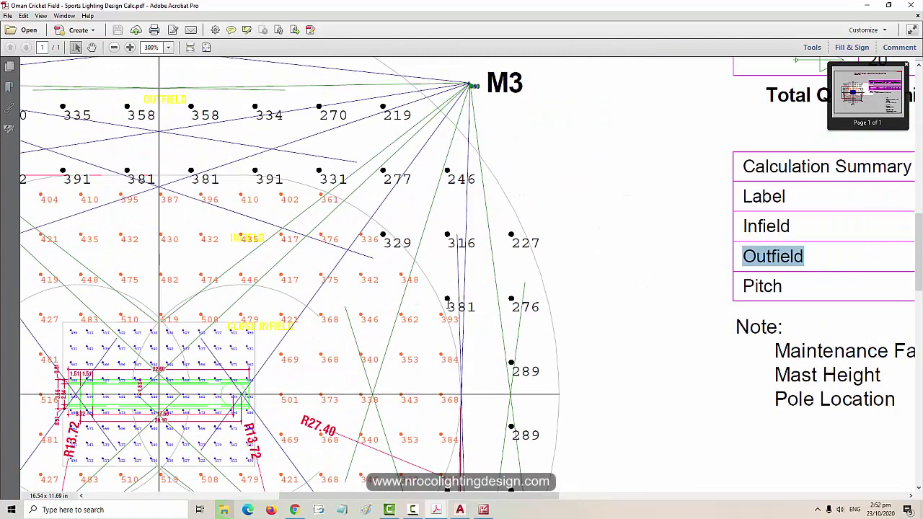
scroll(446, 306, "left", 1)
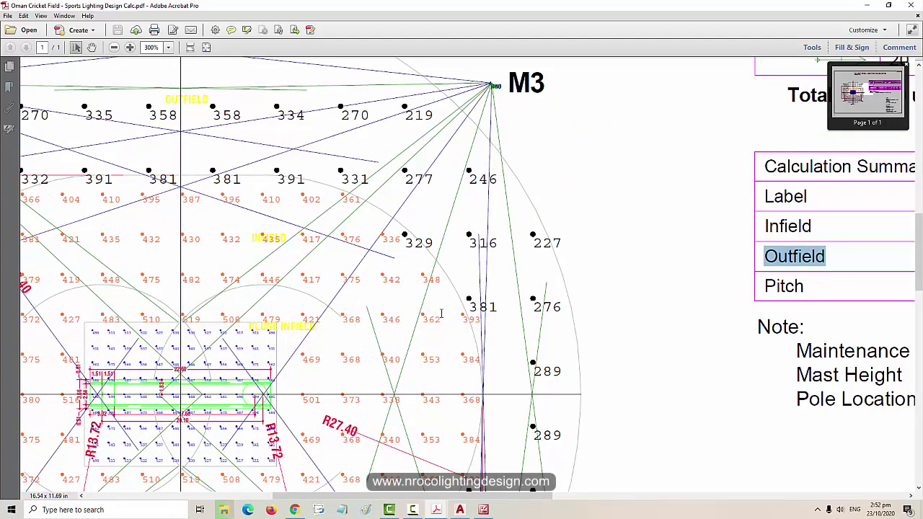
scroll(400, 328, "down", 7)
scroll(400, 328, "left", 11)
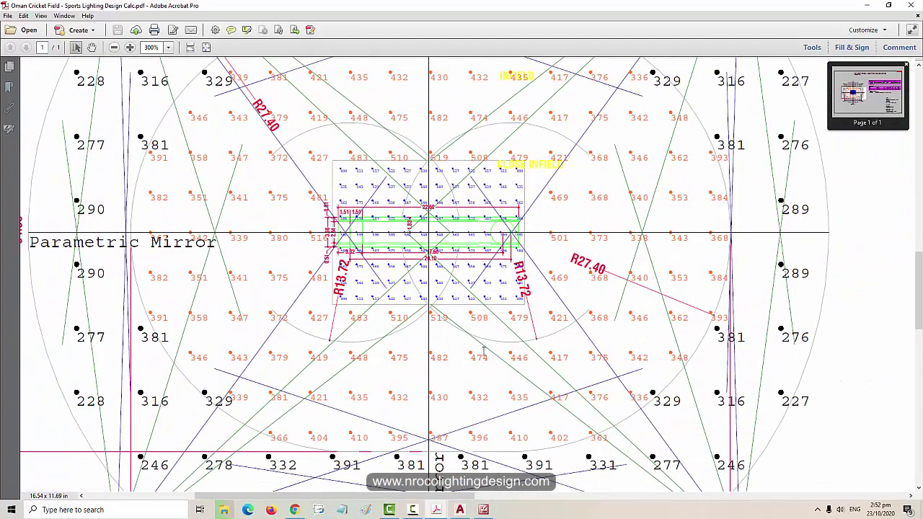
scroll(506, 349, "up", 8)
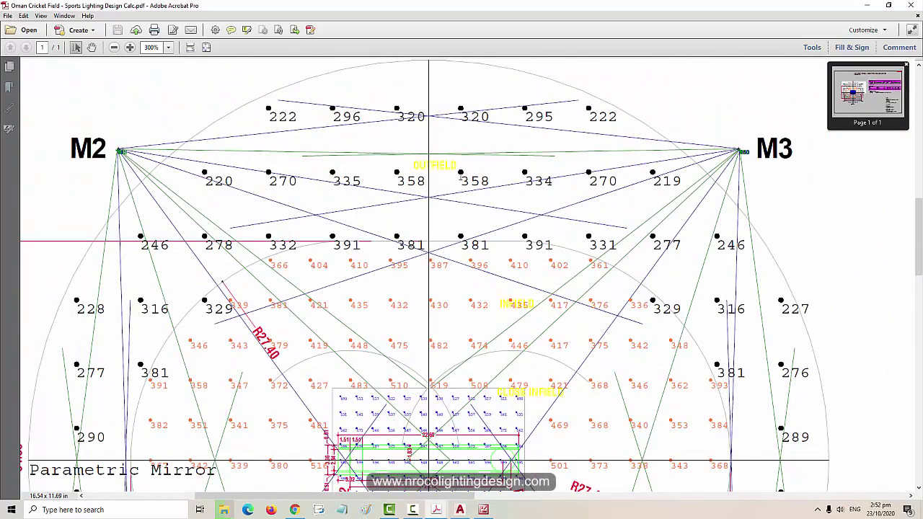
scroll(351, 204, "down", 5)
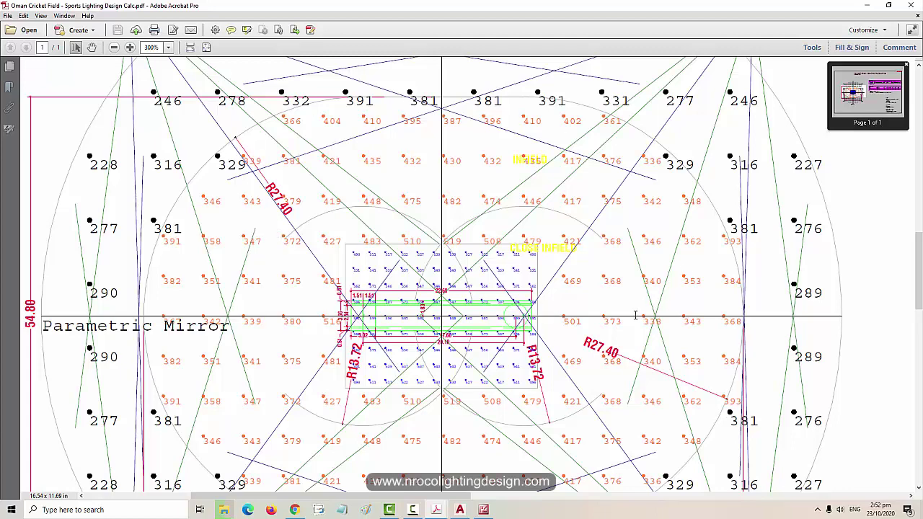
scroll(622, 323, "down", 4)
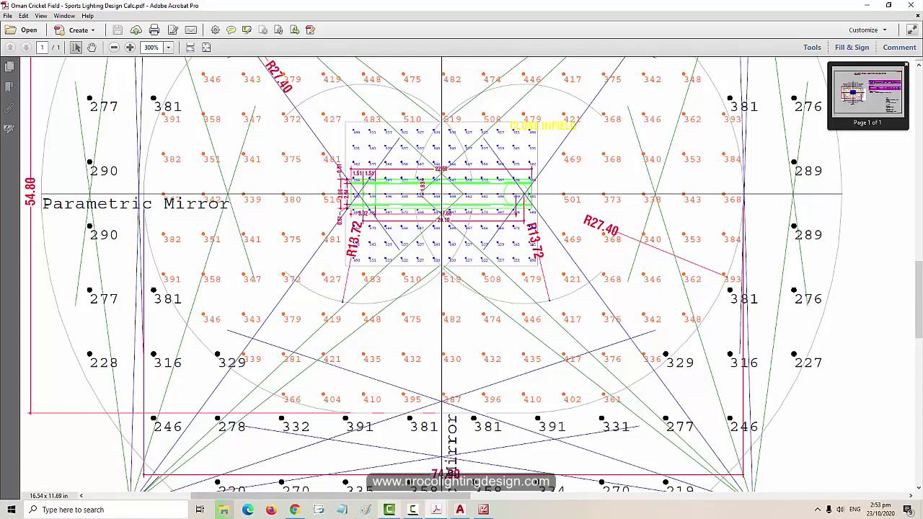
- Switch to the cricket field image search in Chrome and open the Wikipedia diagram of the field zones
left_click(295, 510)
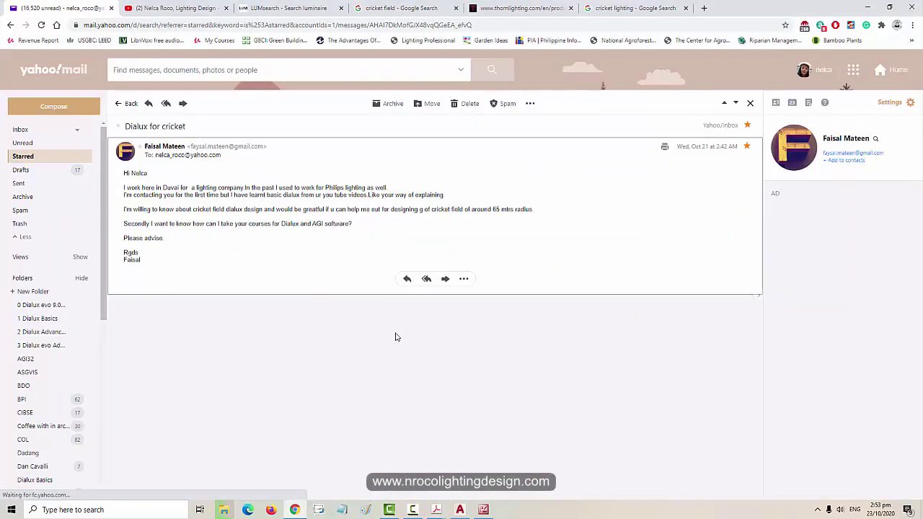
left_click(387, 8)
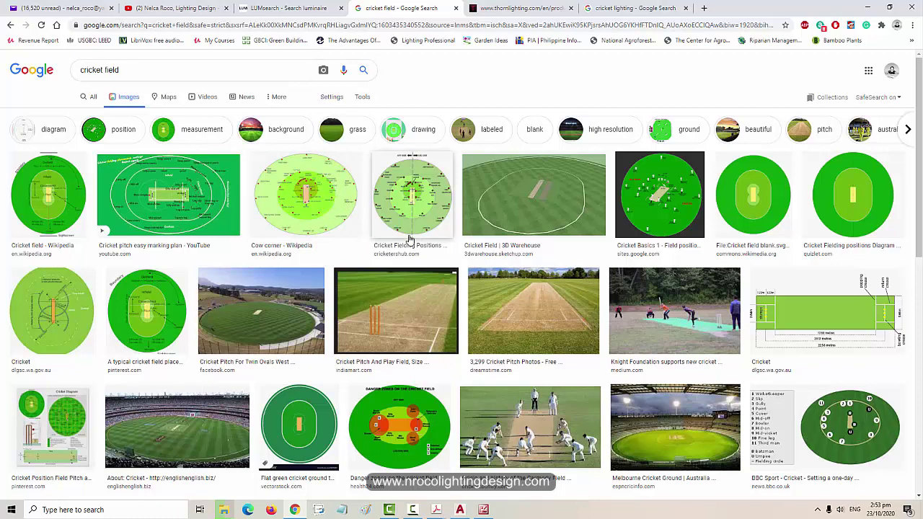
scroll(409, 239, "down", 1)
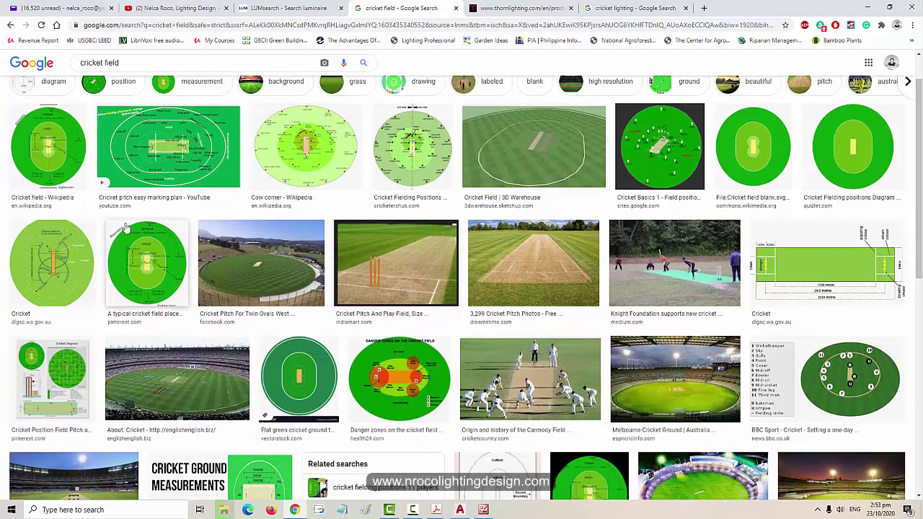
left_click(44, 149)
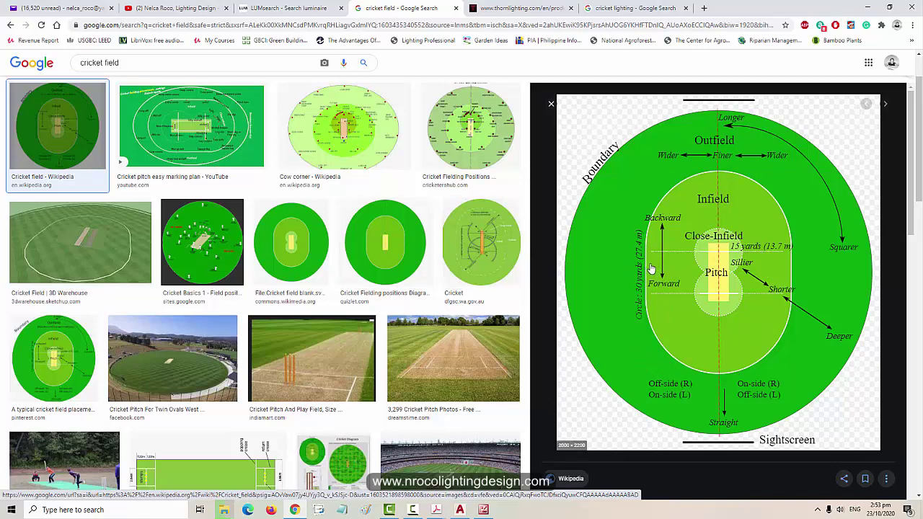
- Preview the cricket pitch marking plan, Carmody Field and Melbourne Cricket Ground images, then browse further cricket field results
key("Right")
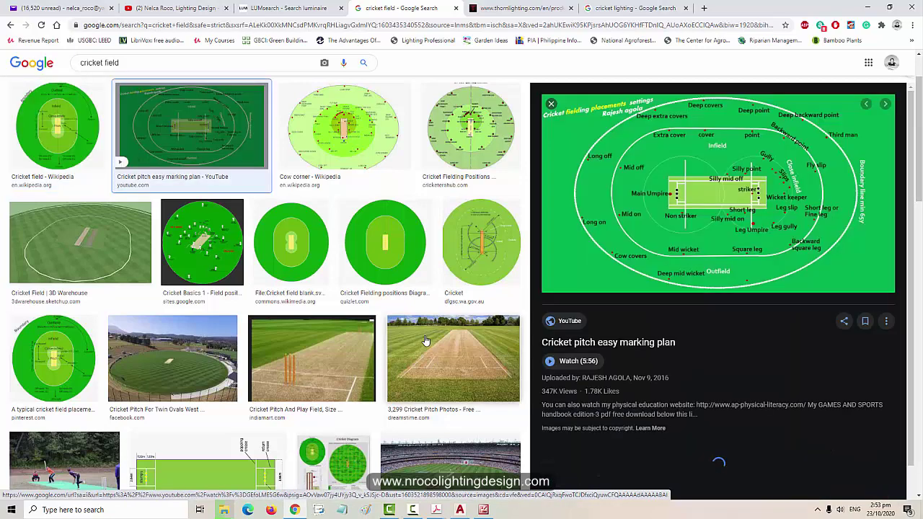
scroll(361, 346, "down", 1)
scroll(362, 342, "down", 1)
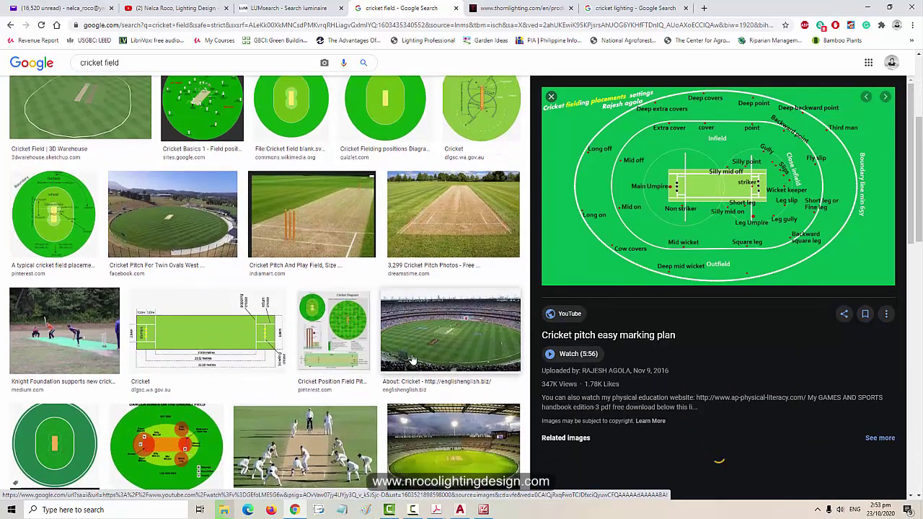
left_click(309, 461)
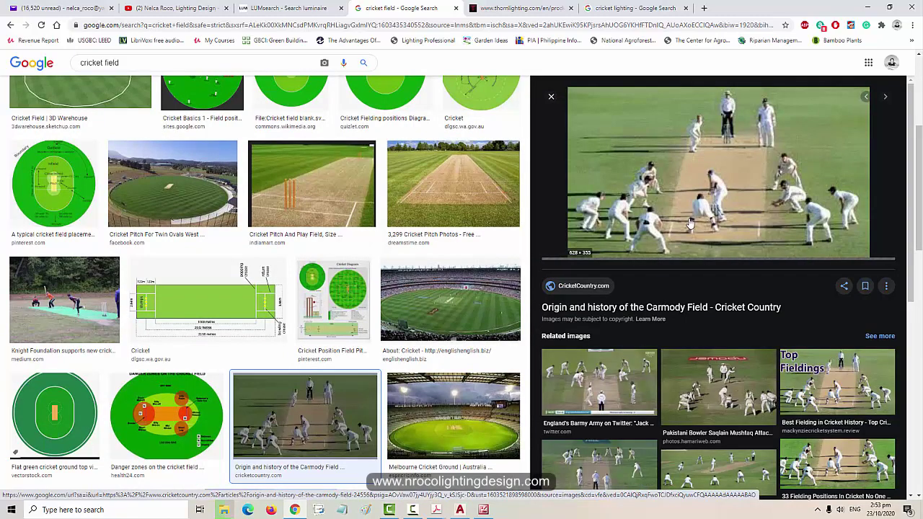
left_click(458, 431)
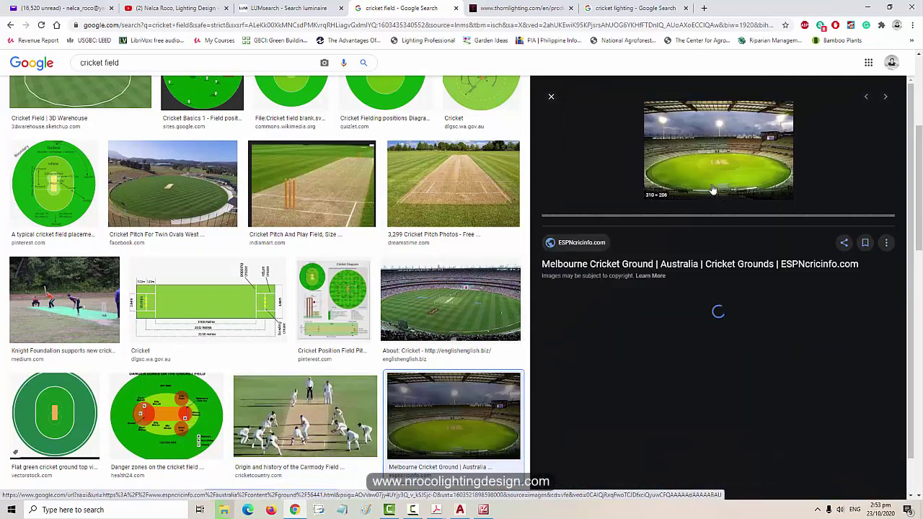
scroll(370, 325, "down", 4)
scroll(369, 325, "down", 3)
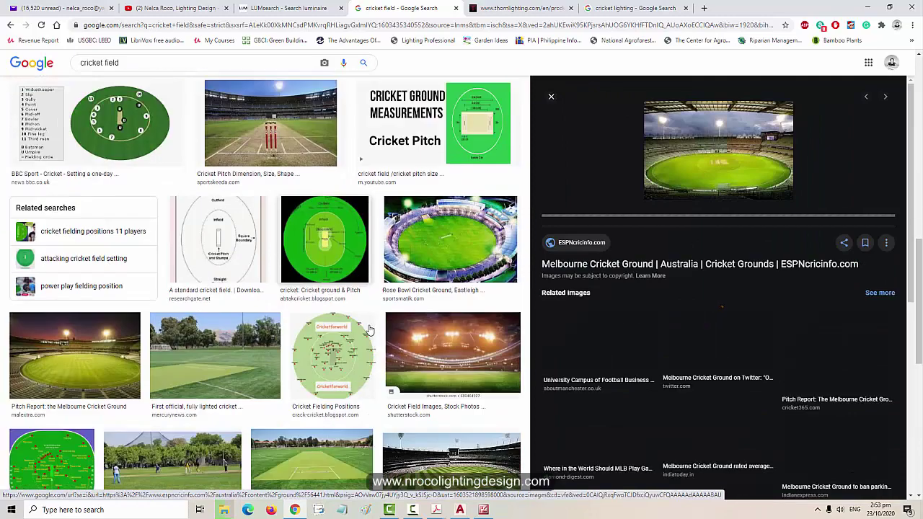
- Preview the Melbourne Cricket Ground pitch report image, check the cricket lighting image search, and return to the cricket field results
left_click(69, 296)
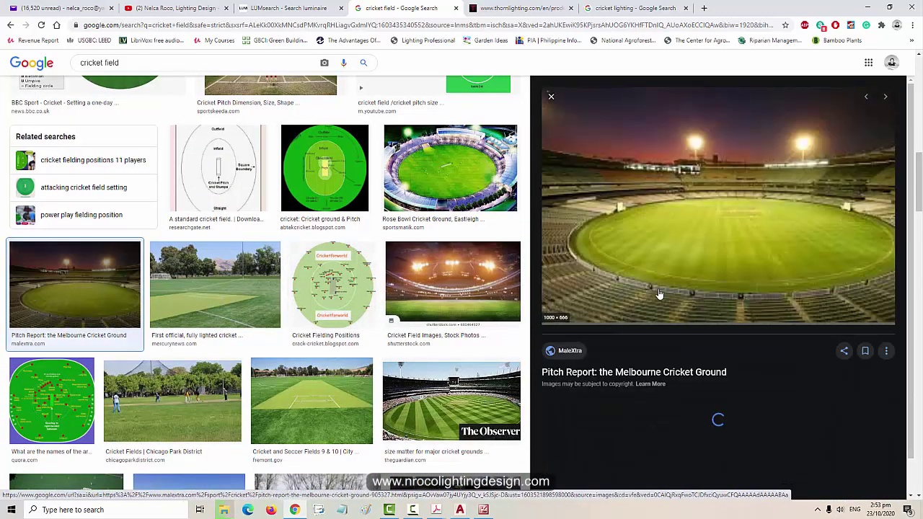
left_click(624, 8)
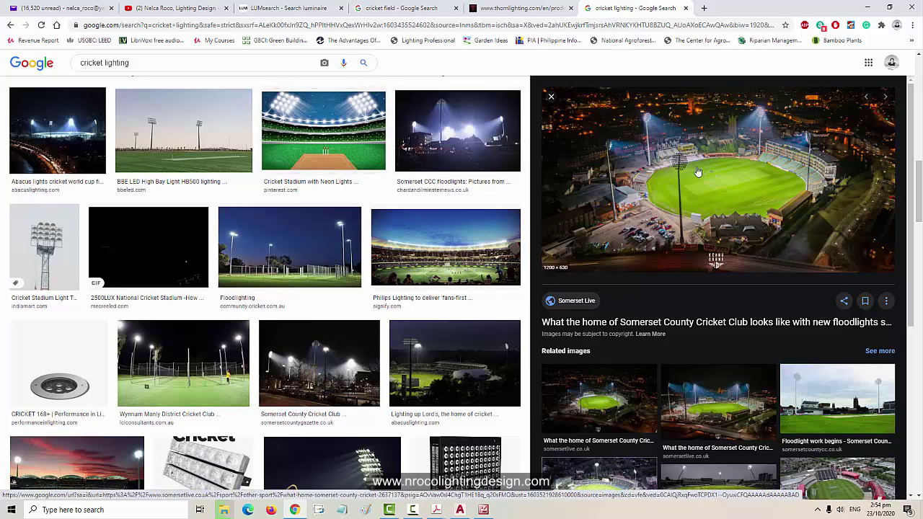
left_click(401, 9)
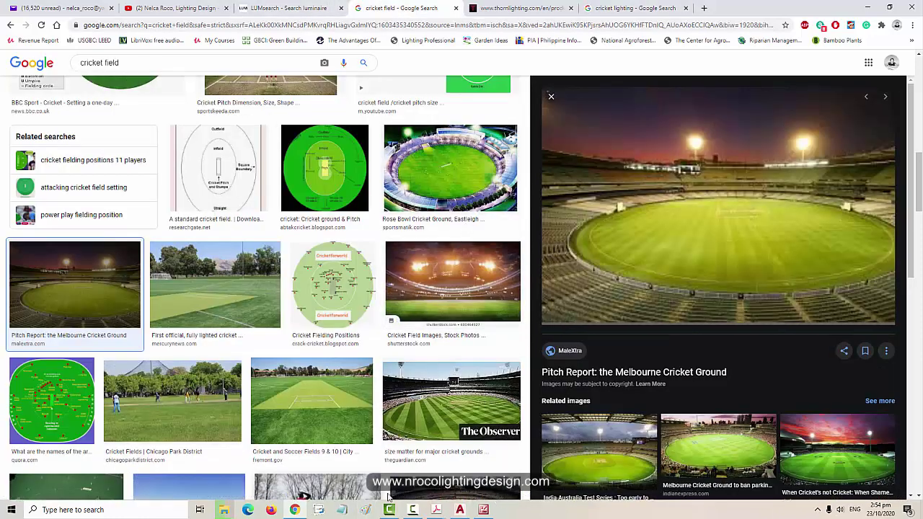
- Switch to the Lighting Guide 4: Sports Lighting PDF and select the Cricket (outdoor) entry in its table of contents
mouse_move(423, 510)
left_click(332, 467)
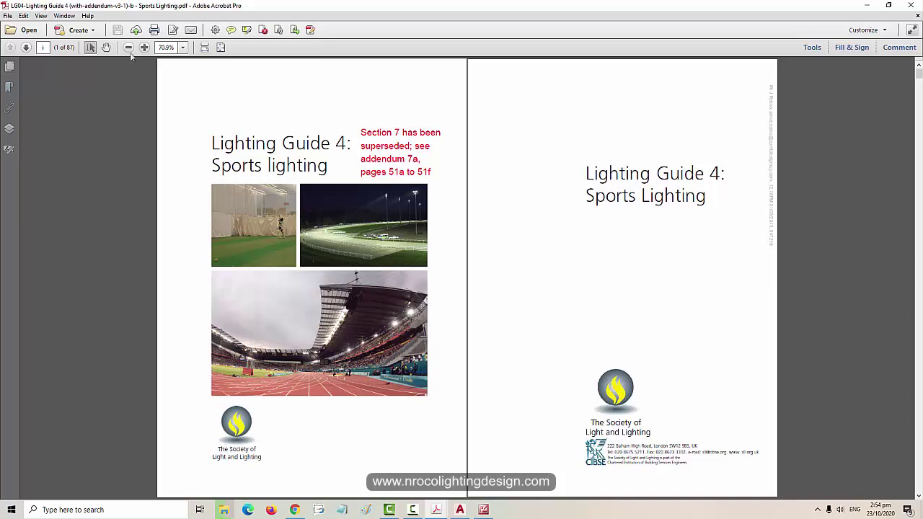
left_click(106, 48)
scroll(111, 156, "down", 2)
left_click(90, 47)
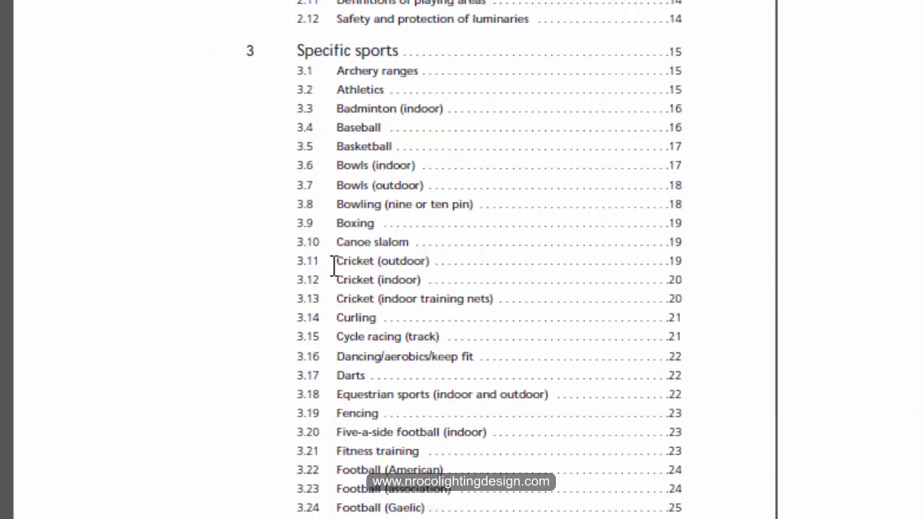
left_click_drag(335, 261, 696, 266)
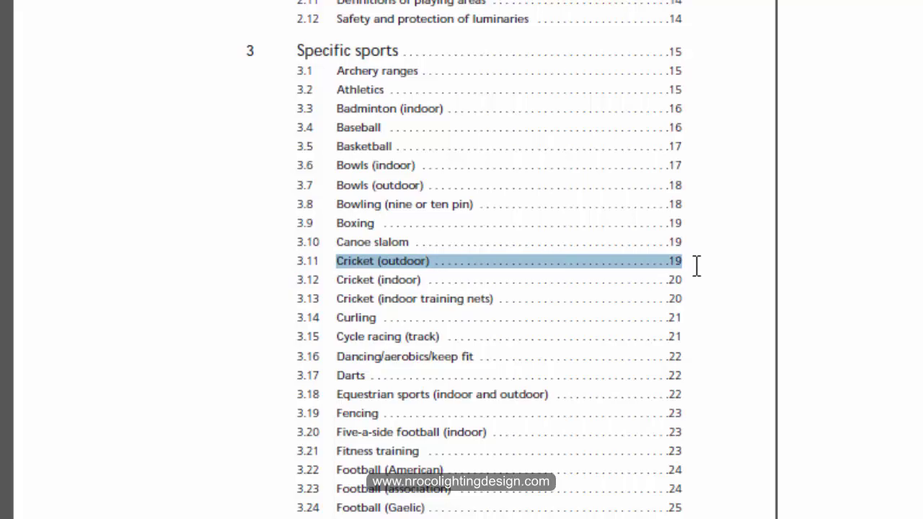
- Find section 3.11 Cricket (outdoor) in the guide and enlarge its pages to read the illuminance requirements
left_click(875, 156)
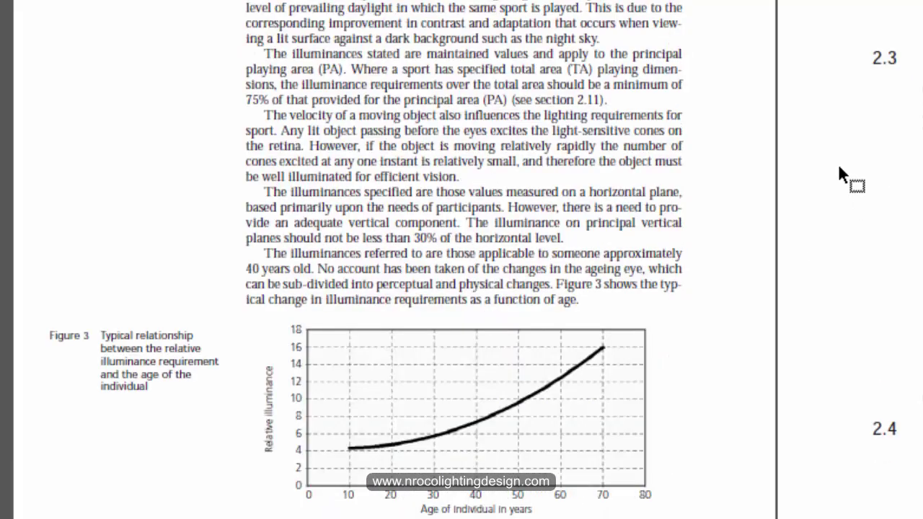
scroll(838, 163, "down", 5)
scroll(401, 222, "down", 4)
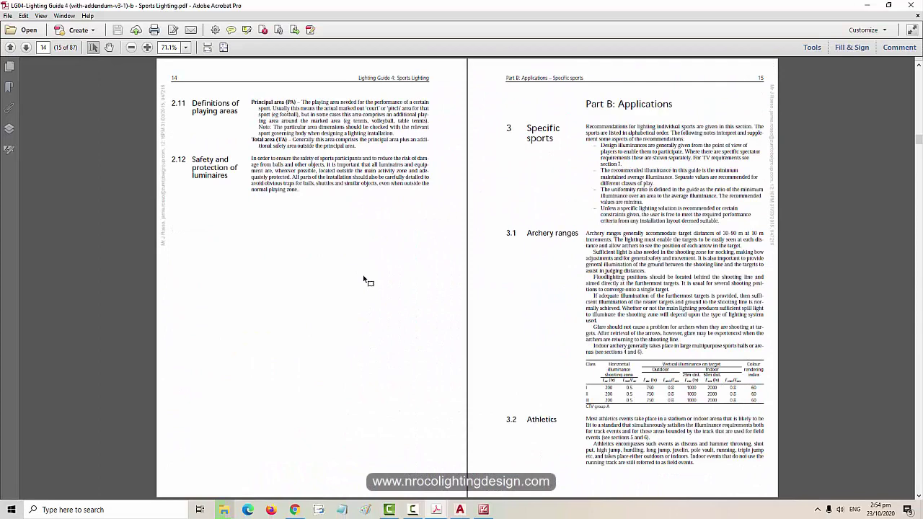
scroll(363, 280, "down", 2)
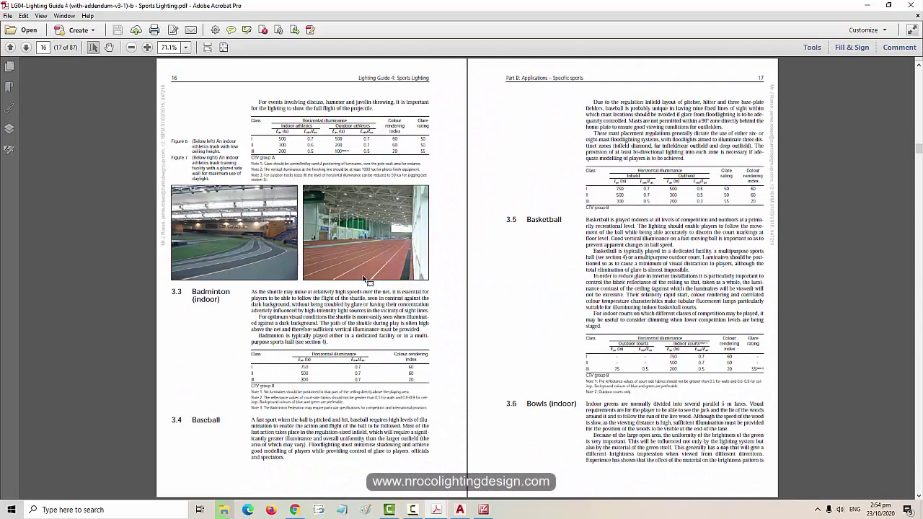
scroll(362, 276, "down", 2)
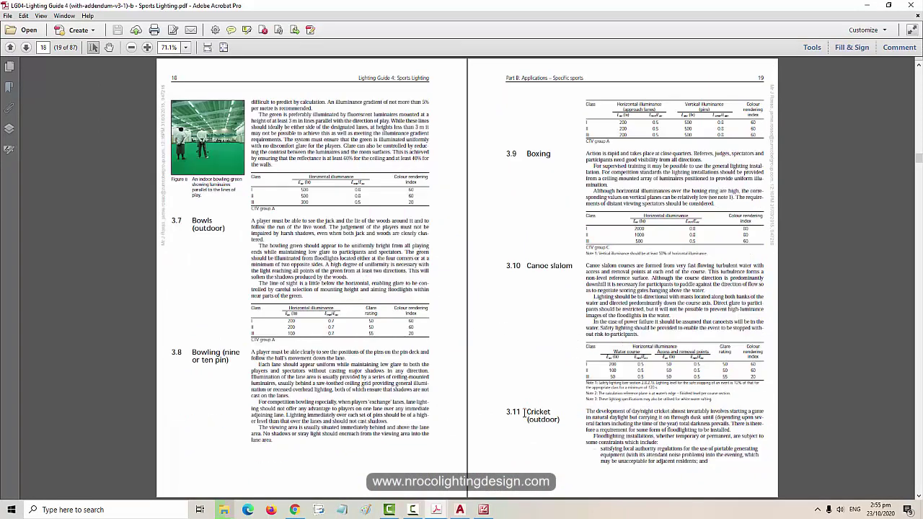
left_click_drag(532, 416, 661, 437)
scroll(714, 427, "down", 2)
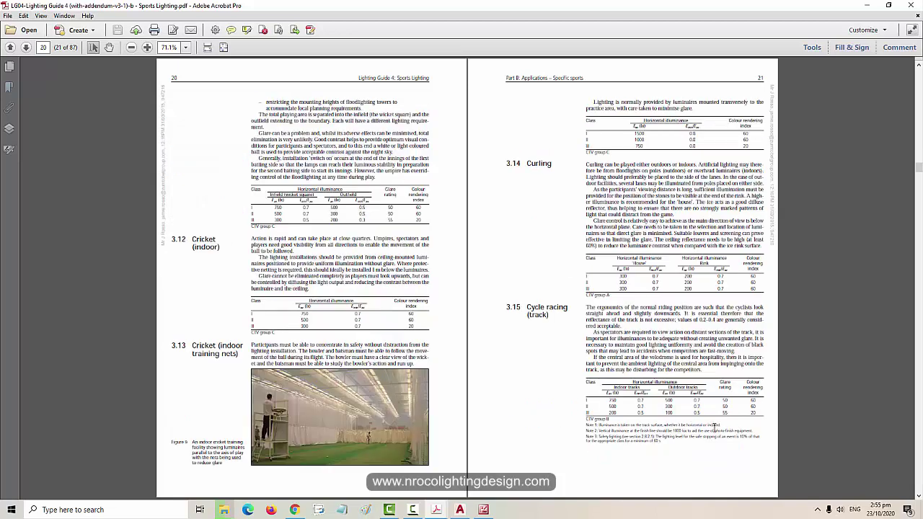
left_click(147, 46)
left_click(147, 47)
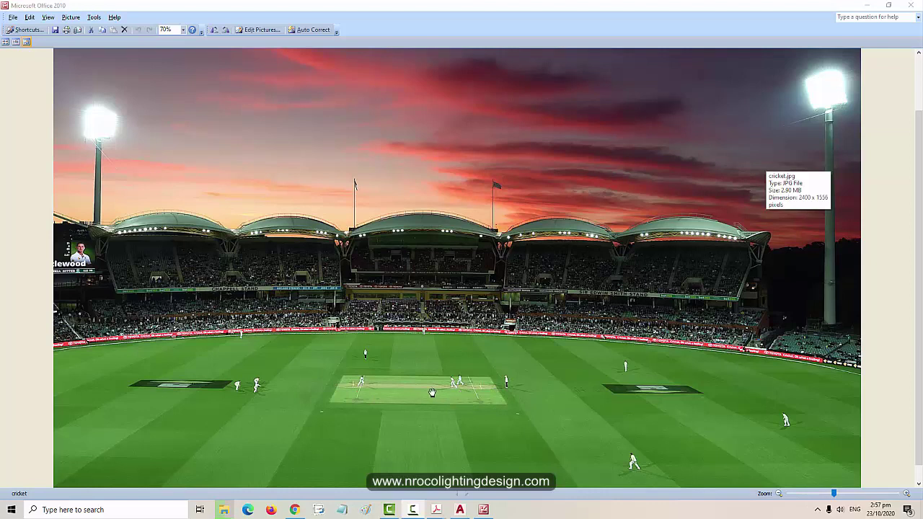
- Show the desktop and launch DIALux 4.13
right_click(560, 512)
left_click(584, 438)
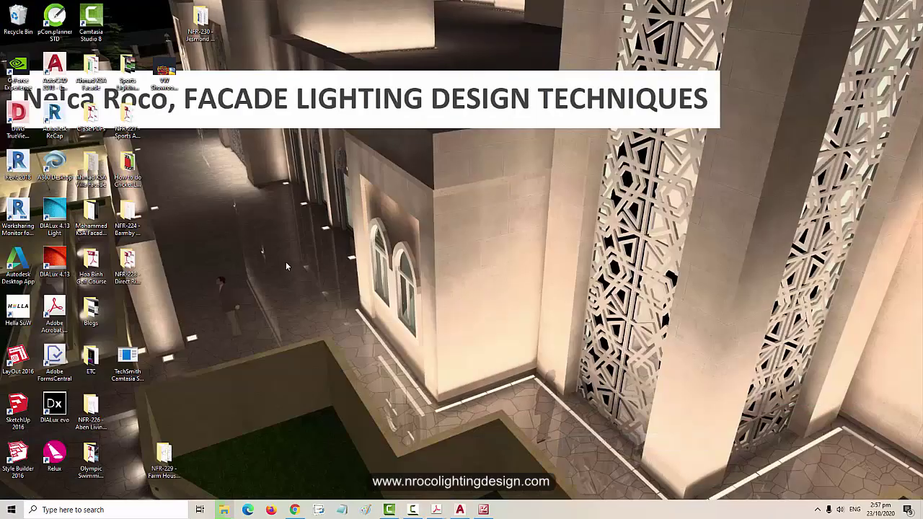
double_click(54, 261)
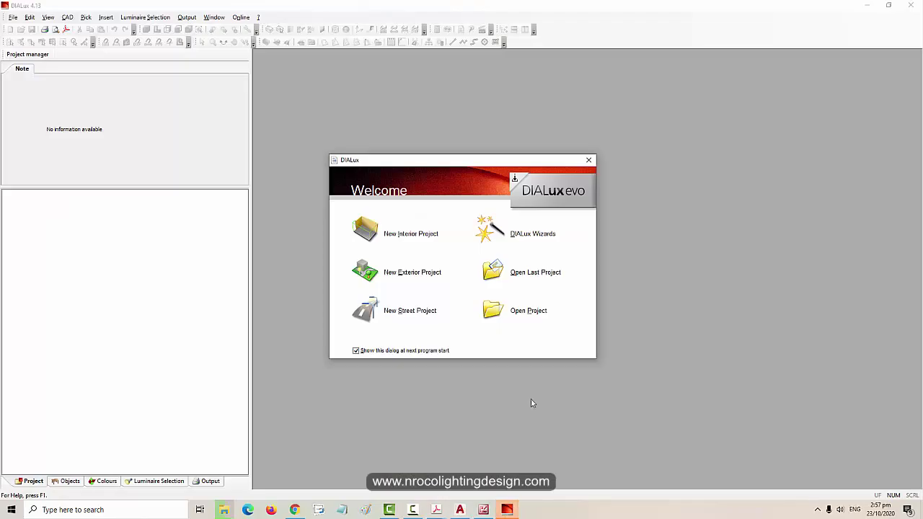
- Switch to AutoCAD and save Cricket Field.dwg in AutoCAD 2010/LT2010 Drawing format, replacing the existing file
left_click(459, 509)
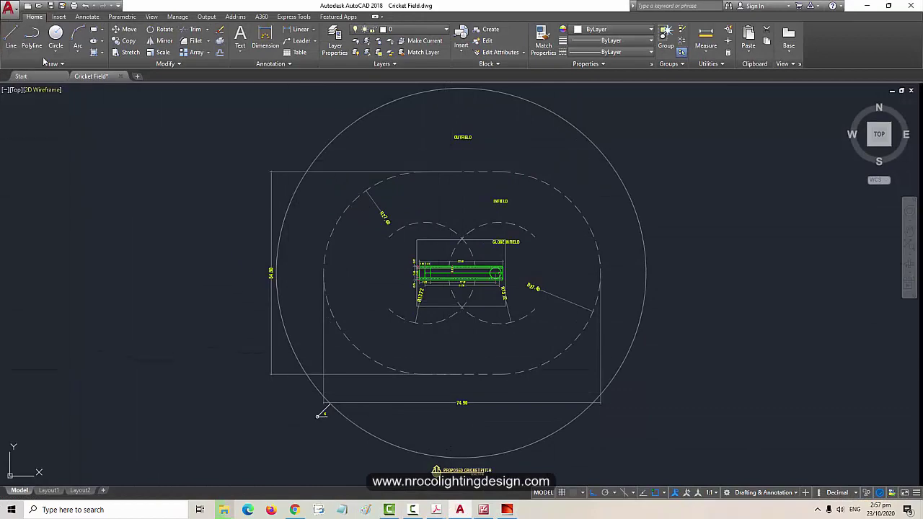
left_click(12, 18)
left_click(33, 124)
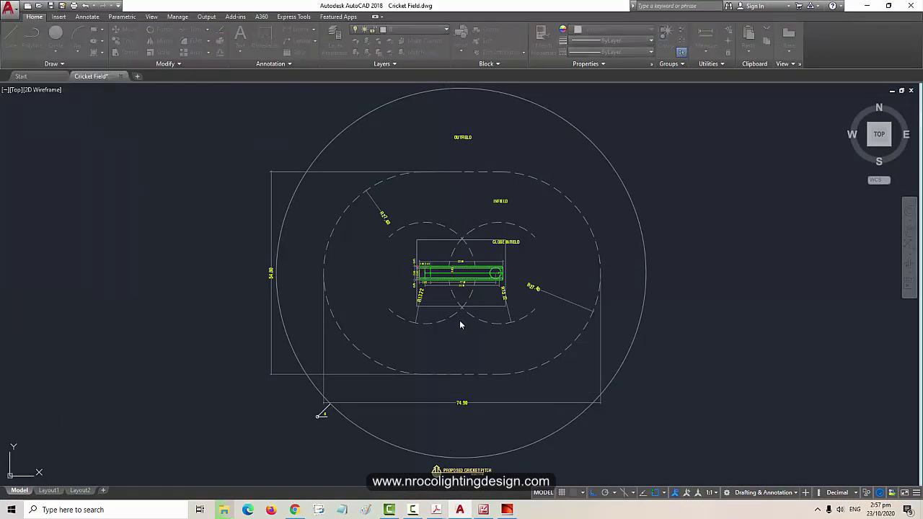
left_click(404, 421)
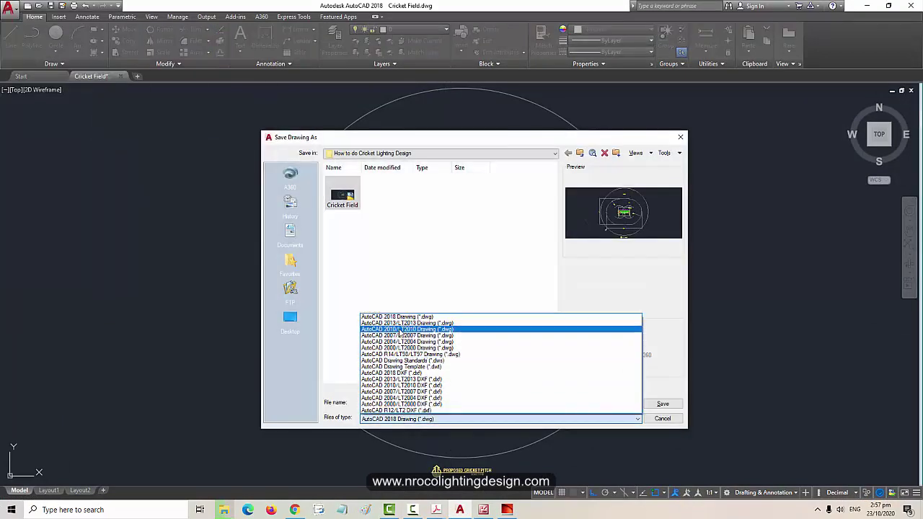
left_click(402, 324)
left_click(663, 404)
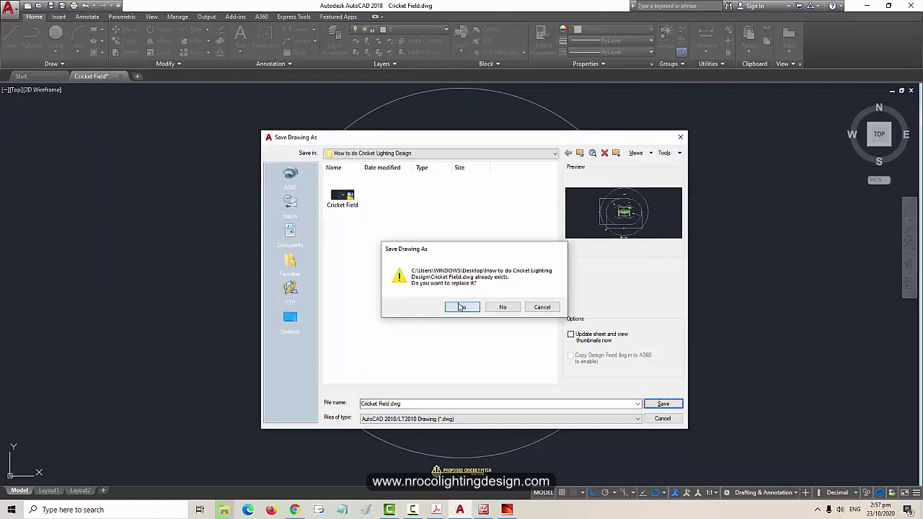
left_click(460, 306)
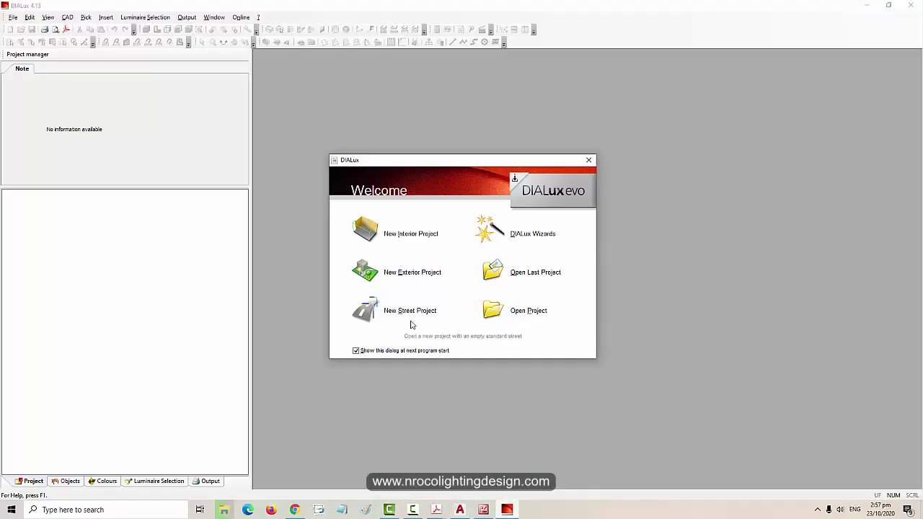
- Create a new exterior project in DIALux and start the DWG or DXF import up to its file selection
left_click(426, 277)
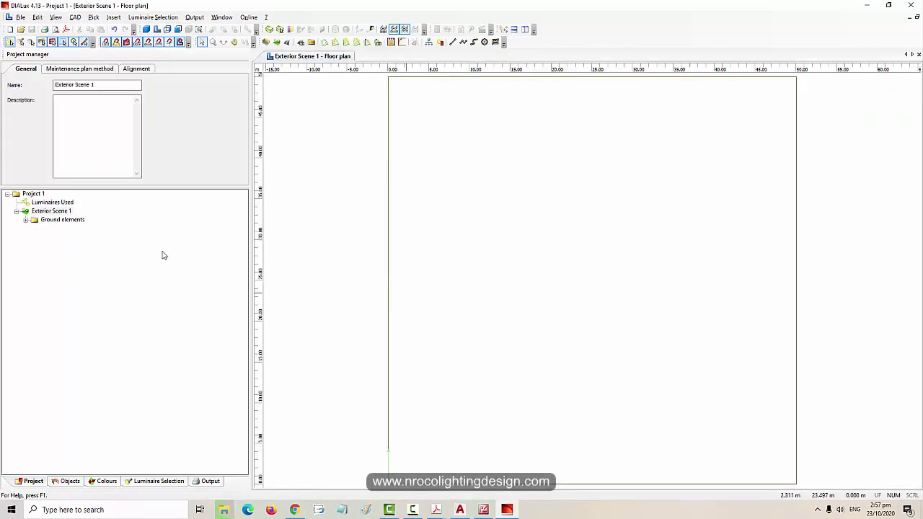
mouse_move(37, 95)
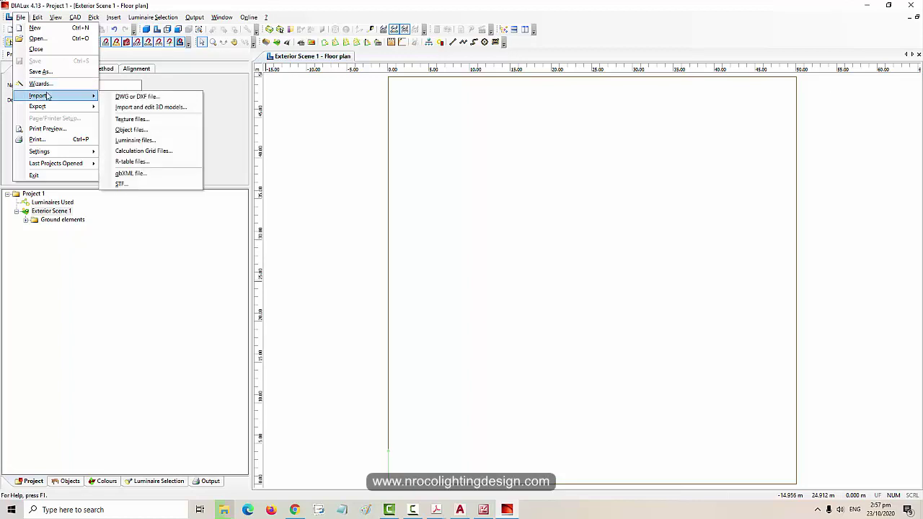
left_click(138, 96)
left_click(517, 332)
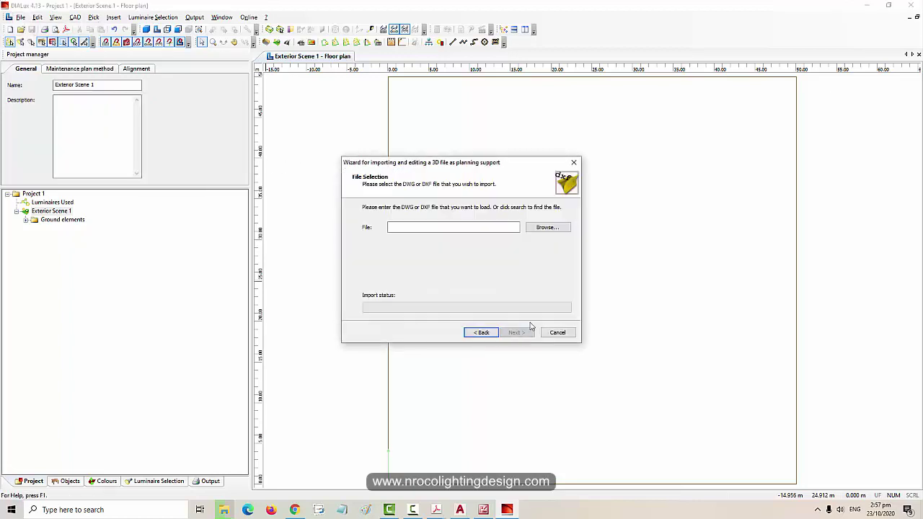
- Choose the Cricket Field drawing from the desktop folder How to do Cricket Lighting Design as the file to import
left_click(547, 228)
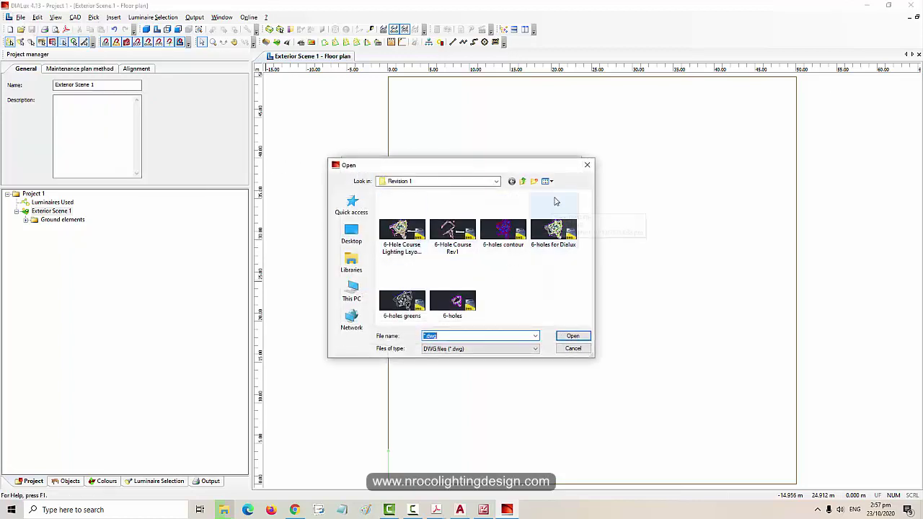
left_click(523, 180)
left_click(463, 181)
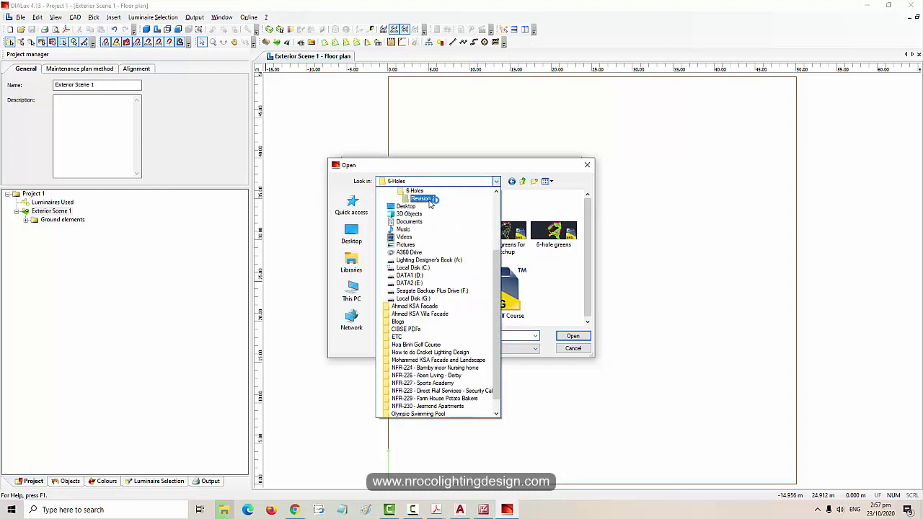
left_click(417, 206)
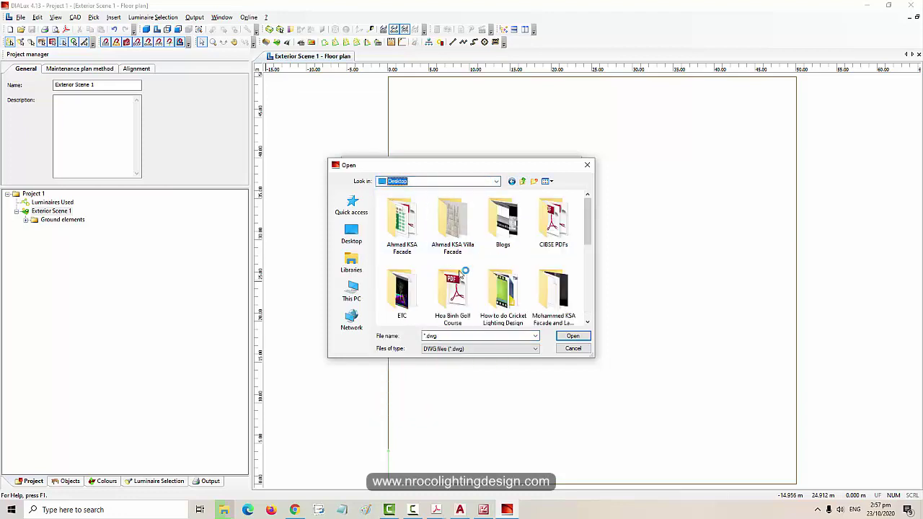
double_click(509, 290)
left_click(412, 206)
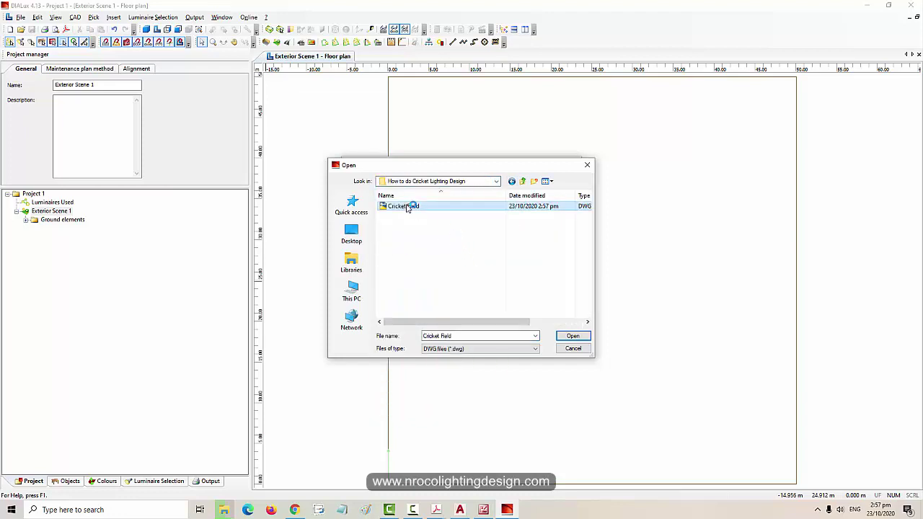
left_click(572, 336)
- Finish importing the drawing with its units as Metres and check the cricket field layout in the floor plan
left_click(518, 333)
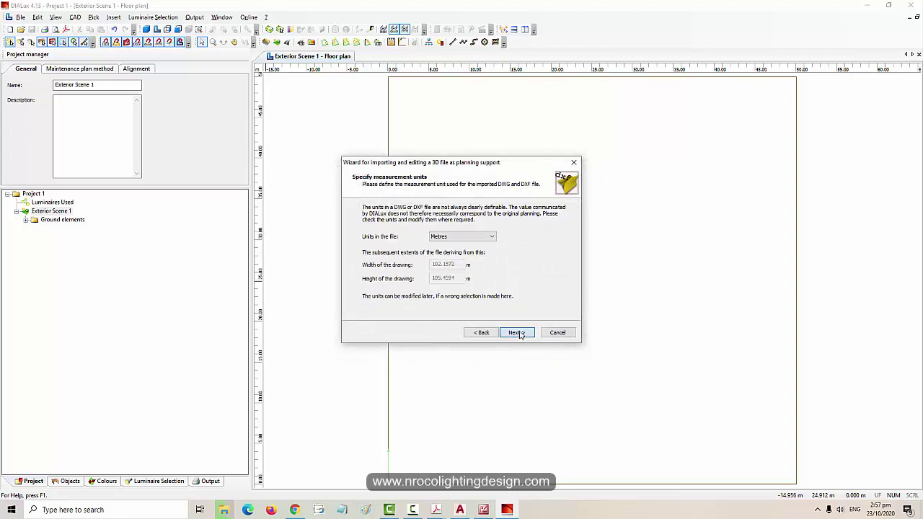
left_click(518, 333)
left_click(518, 332)
left_click(519, 331)
scroll(518, 334, "down", 5)
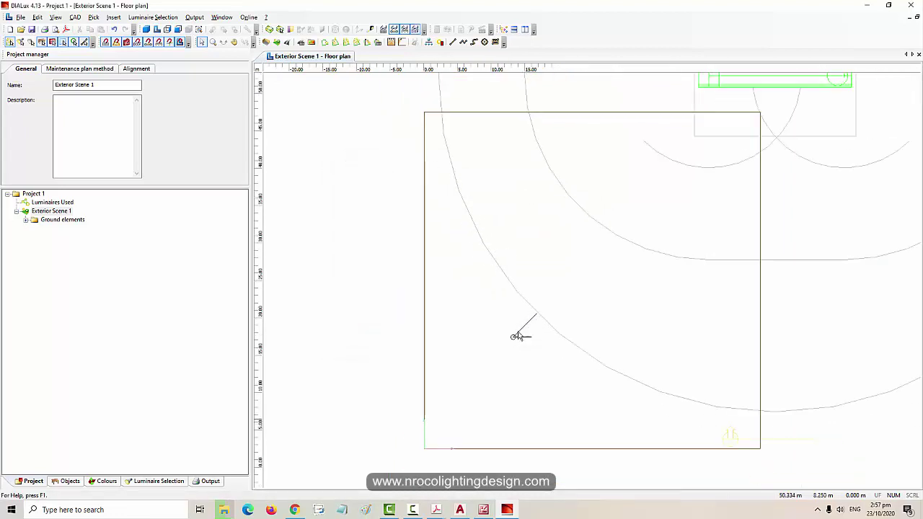
middle_click_drag(624, 256, 460, 335)
scroll(461, 335, "up", 2)
scroll(479, 310, "down", 2)
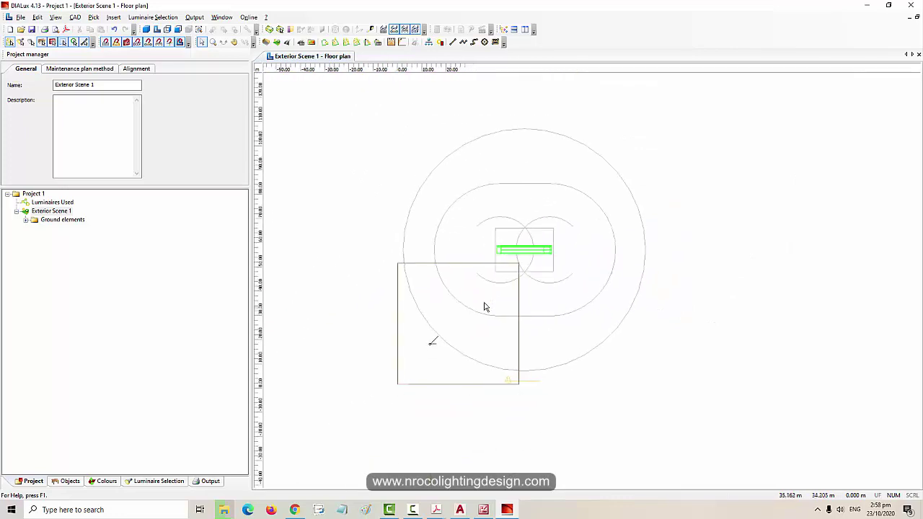
scroll(504, 281, "up", 4)
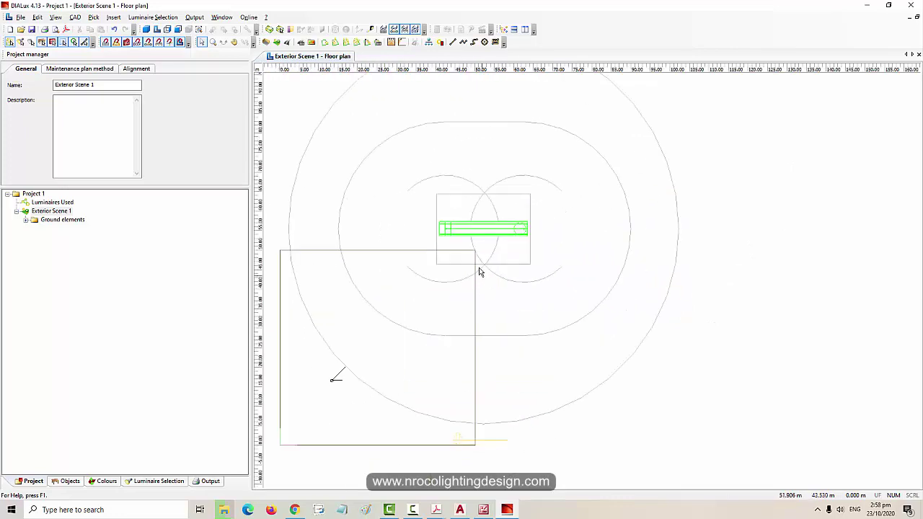
- Switch to AutoCAD and examine the pitch and its dimensions in the cricket field drawing
left_click(459, 510)
scroll(433, 289, "up", 5)
scroll(458, 304, "down", 3)
scroll(459, 305, "up", 4)
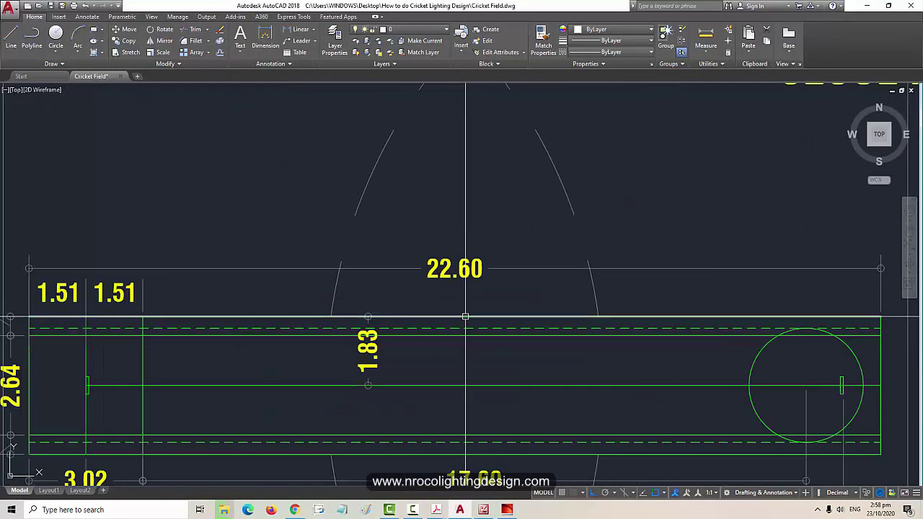
scroll(466, 324, "down", 4)
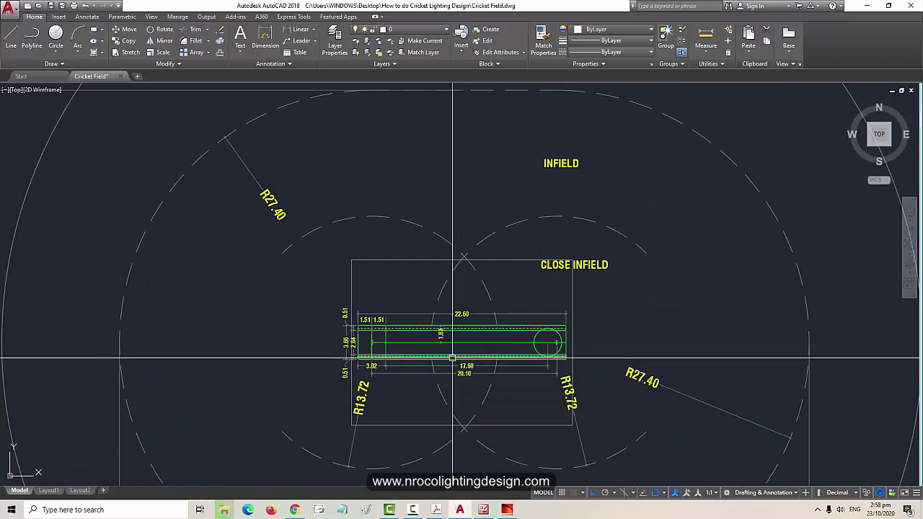
scroll(456, 366, "up", 5)
scroll(449, 315, "down", 5)
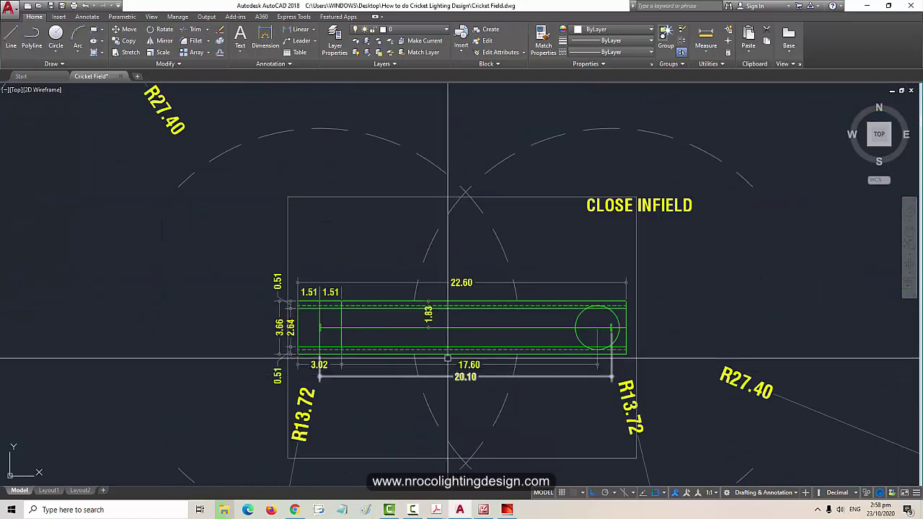
scroll(449, 315, "up", 3)
scroll(449, 315, "down", 3)
scroll(514, 301, "up", 2)
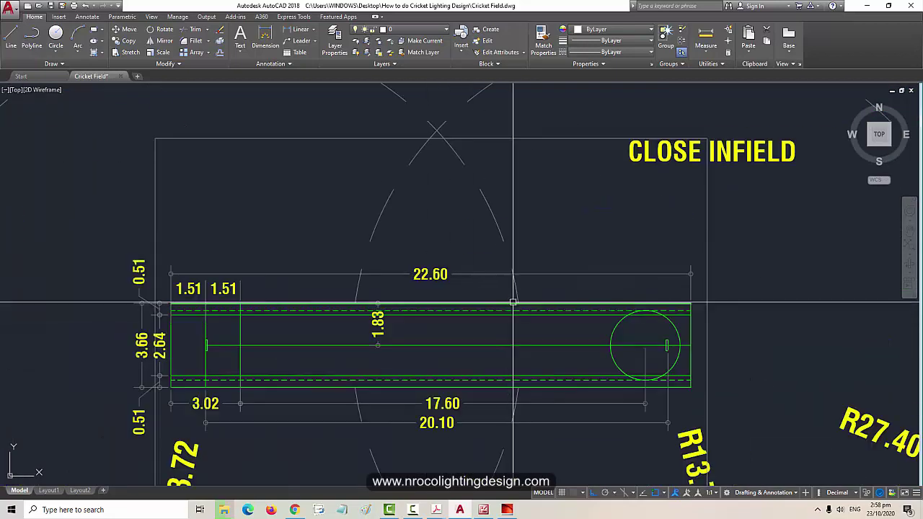
- Measure the pitch's overall length between its two ends with the Distance command
type("d")
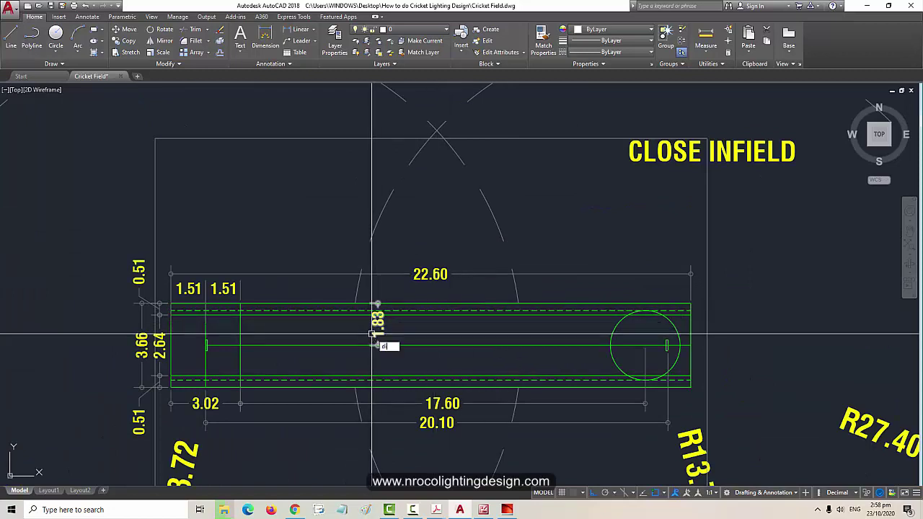
type("i")
key("Return")
left_click(173, 273)
left_click(688, 275)
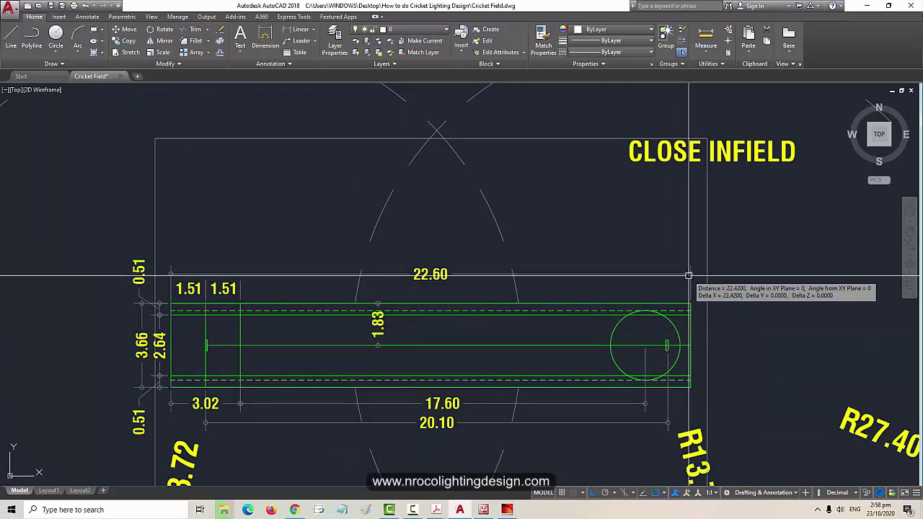
- Switch to DIALux and measure the imported pitch's length in the floor plan
left_click(507, 510)
scroll(550, 241, "up", 6)
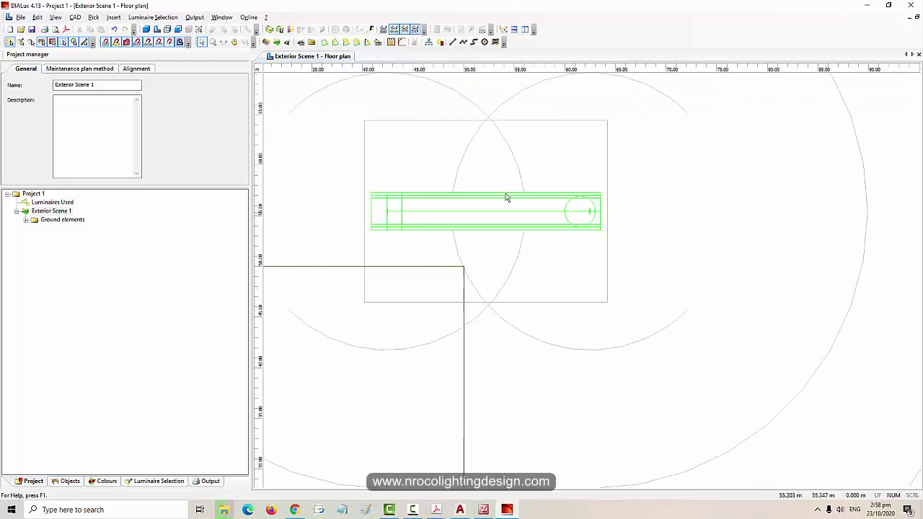
left_click(371, 29)
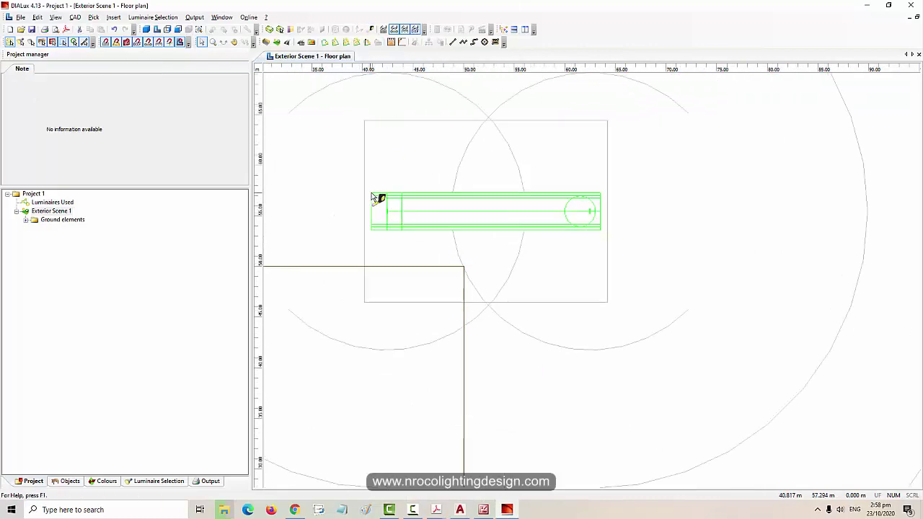
left_click_drag(372, 195, 602, 195)
scroll(572, 290, "down", 2)
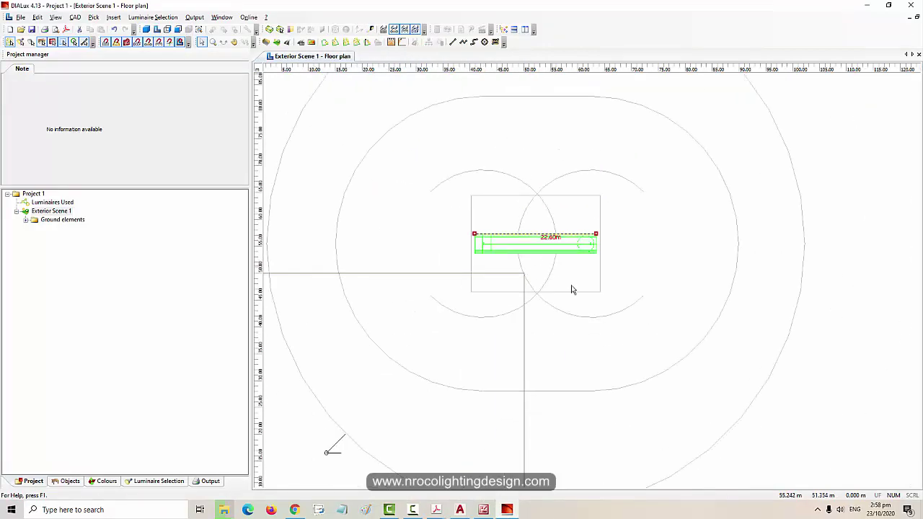
key("Escape")
scroll(407, 272, "down", 3)
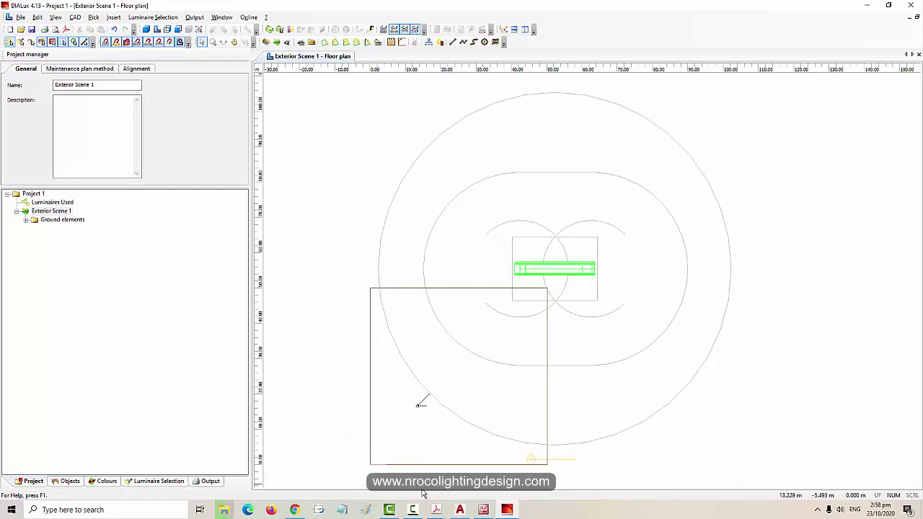
- Switch to the Oman Cricket Field PDF in Adobe Acrobat and examine its luminaire schedule and calculation summary
left_click(460, 509)
mouse_move(436, 505)
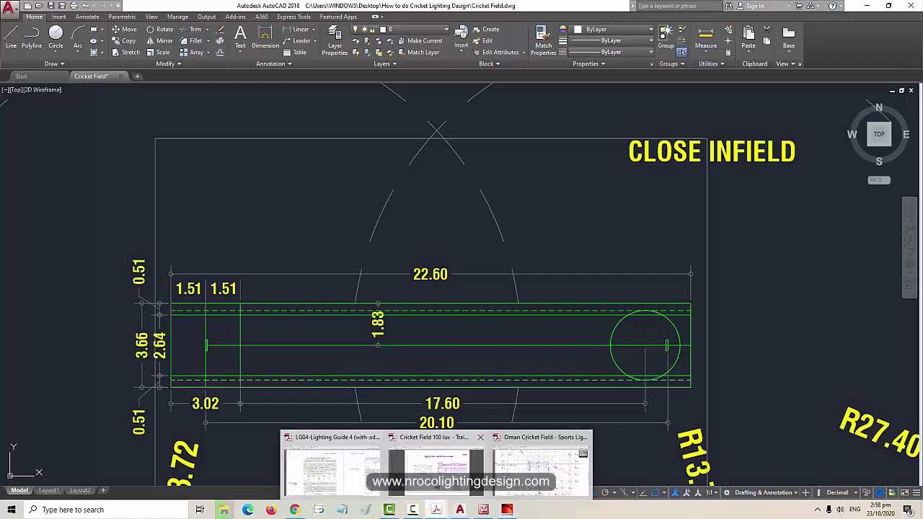
left_click(541, 470)
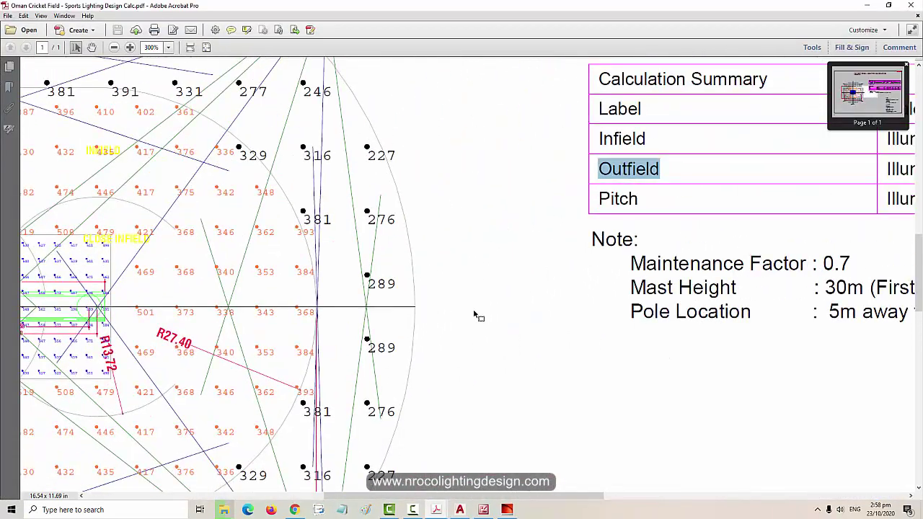
scroll(418, 370, "down", 1)
left_click(408, 290)
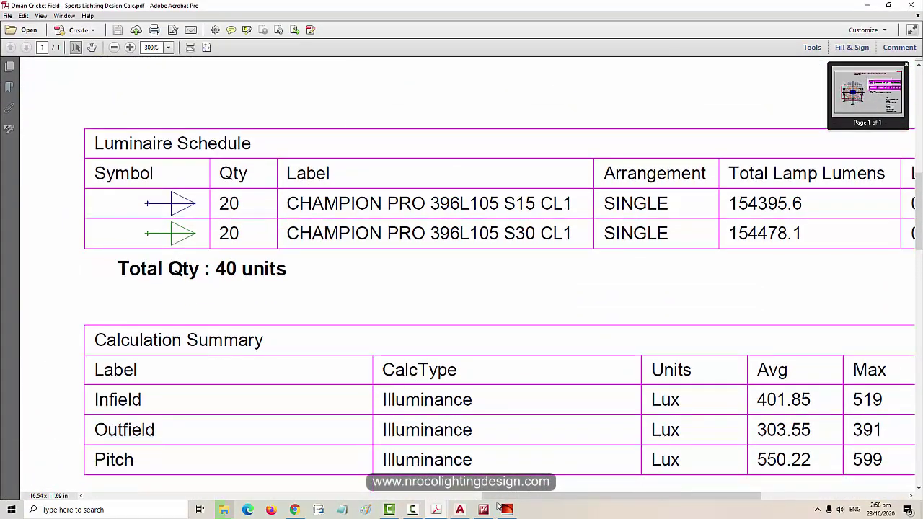
- Return to DIALux and enlarge the ground element around the whole cricket field, centred at about X 53 m, Y 56 m
left_click(506, 509)
scroll(497, 417, "down", 1)
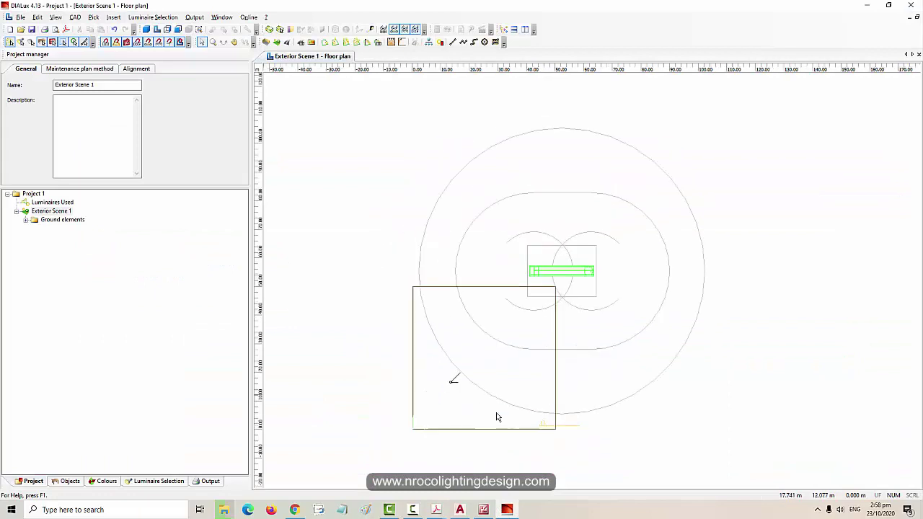
left_click(474, 402)
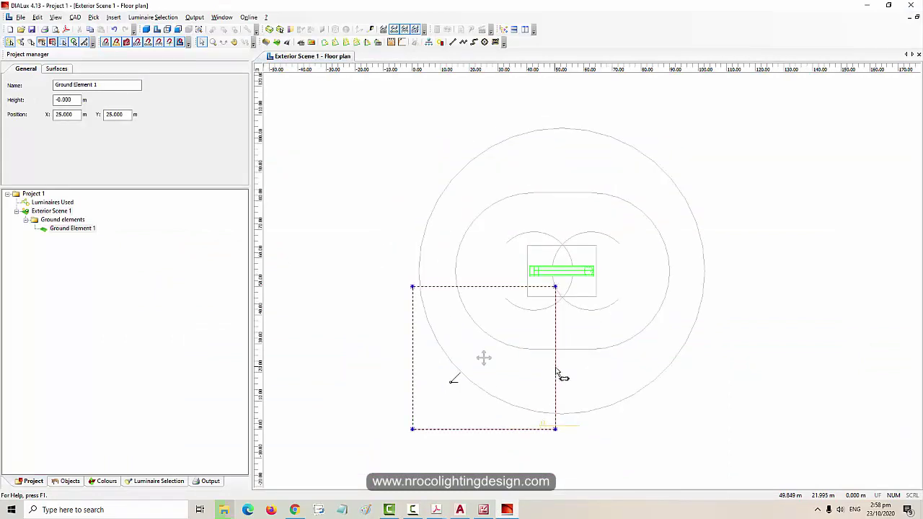
left_click_drag(557, 371, 731, 367)
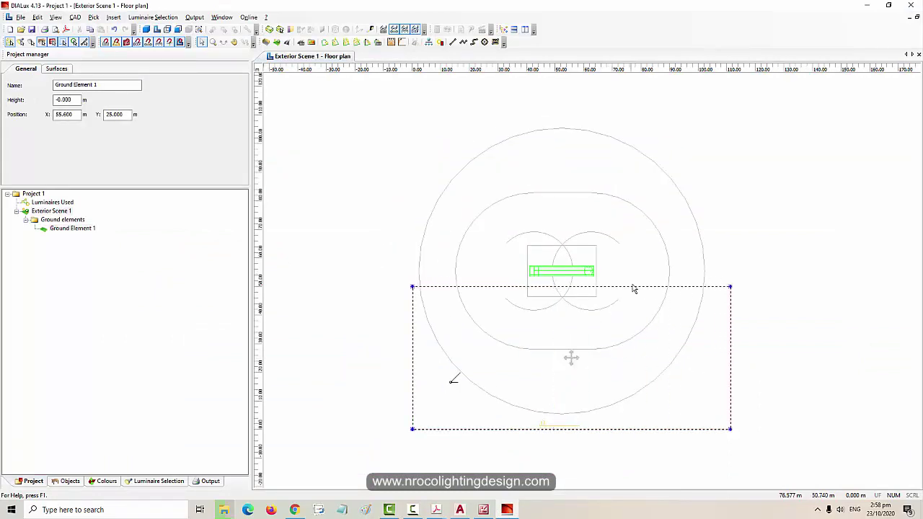
left_click_drag(605, 177, 607, 112)
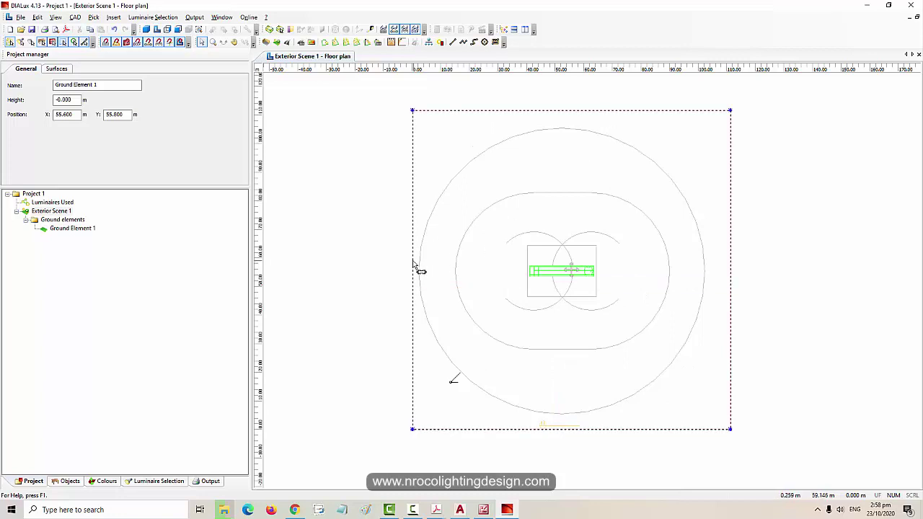
left_click_drag(415, 267, 401, 268)
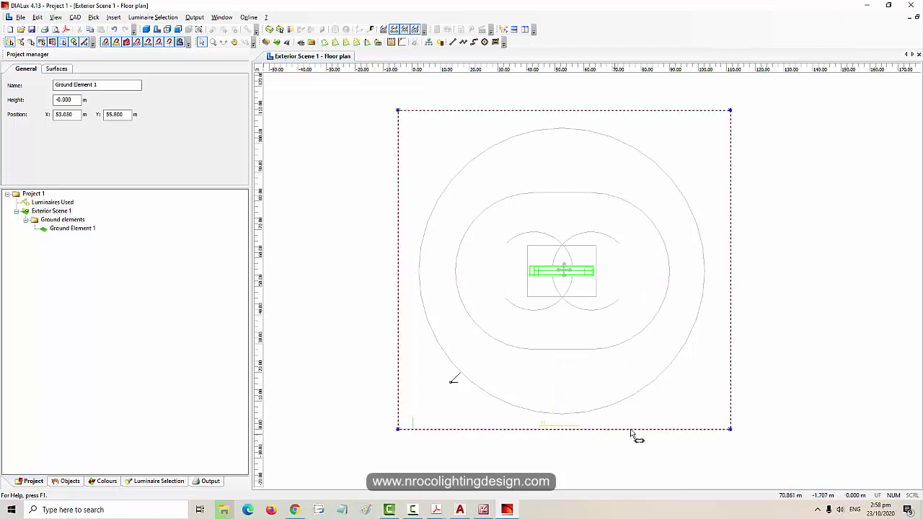
left_click(757, 331)
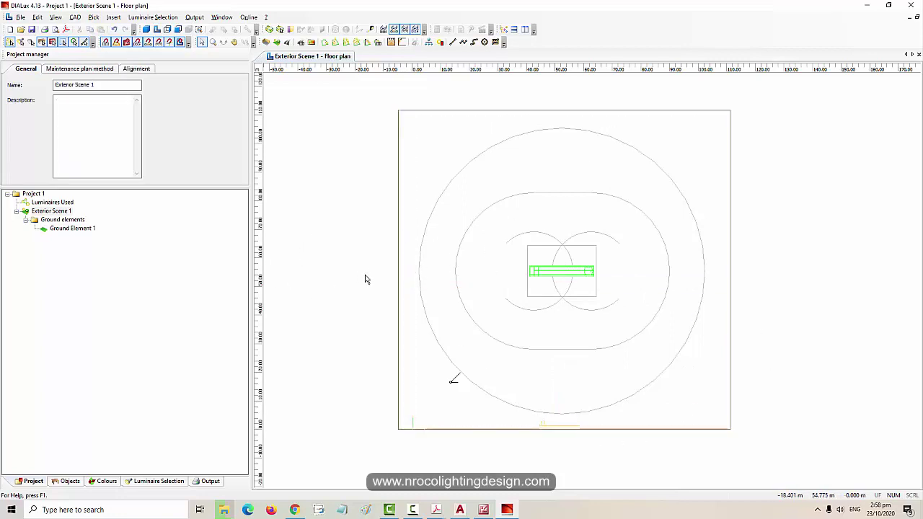
- Open the exterior scene in 3D, show the DWG or DXF background and rotate the view over the field
left_click(147, 29)
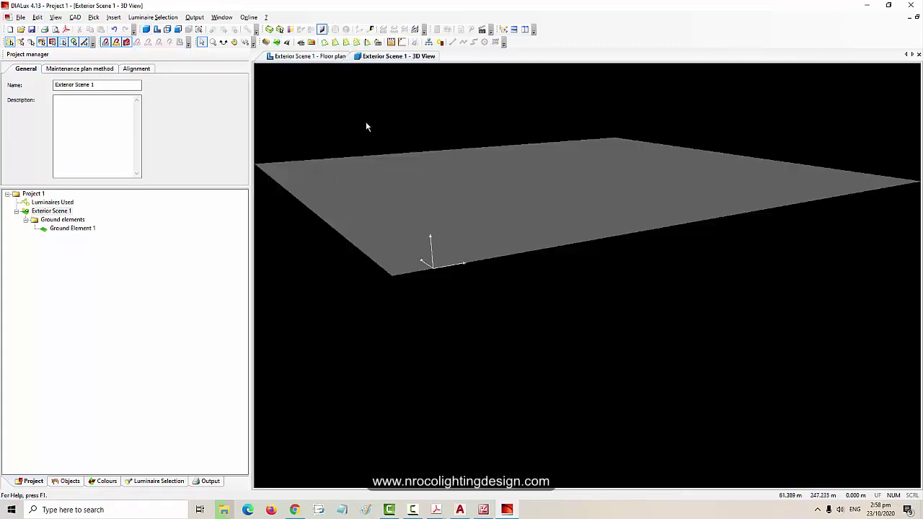
left_click(223, 42)
left_click_drag(317, 100, 342, 189)
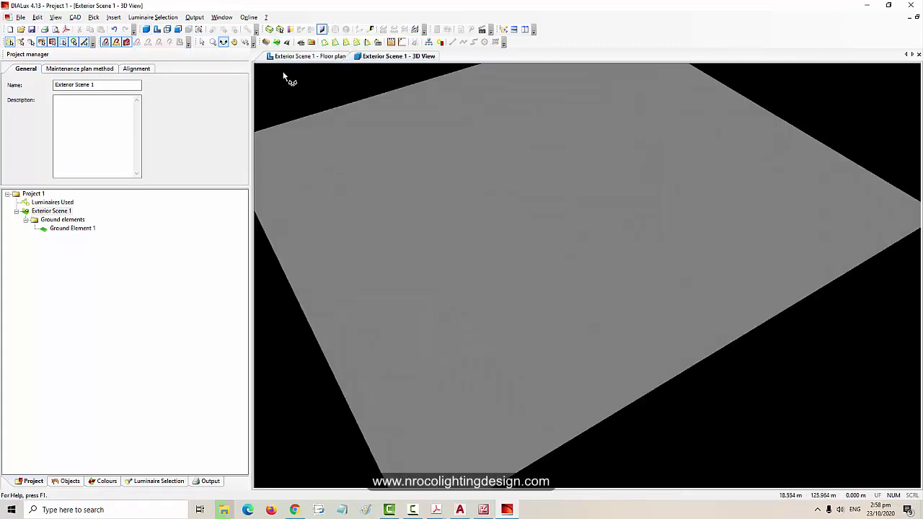
left_click(55, 16)
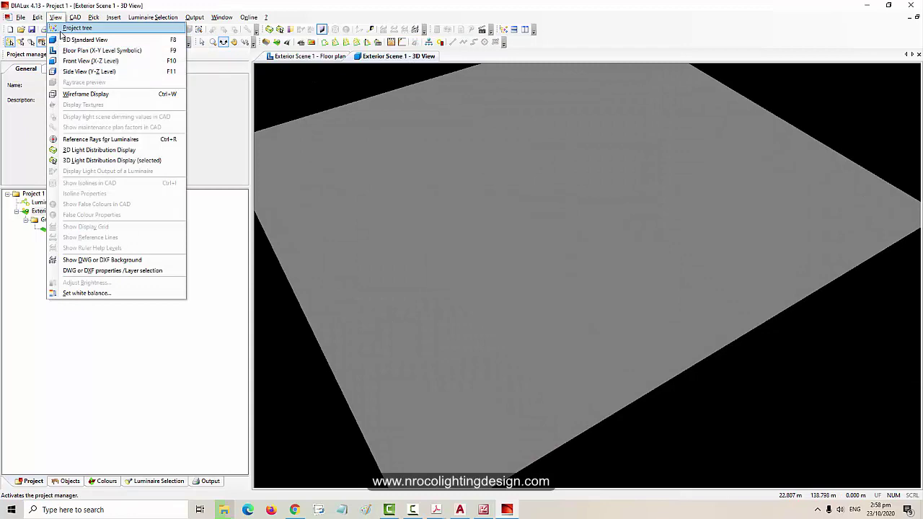
left_click(93, 259)
mouse_move(395, 298)
left_mouse_down()
mouse_move(330, 303)
mouse_move(232, 65)
left_mouse_up()
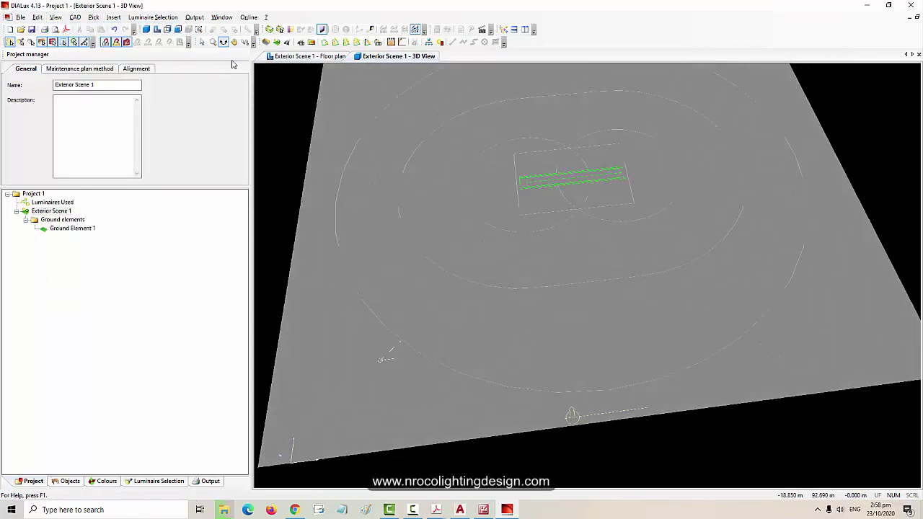
- Return to the floor plan centred on the pitch and look through the Sport facilities objects for a cricket field
left_click(318, 57)
scroll(406, 412, "up", 5)
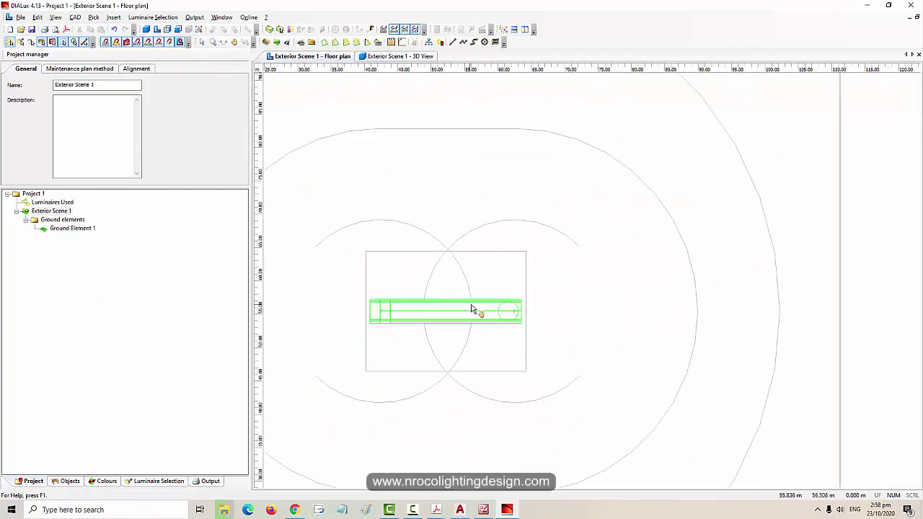
middle_click_drag(453, 318, 492, 298)
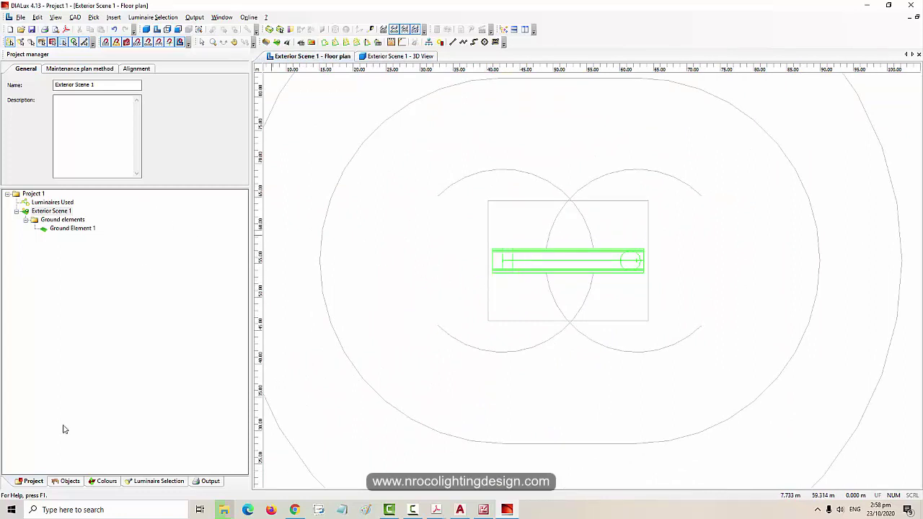
left_click(105, 481)
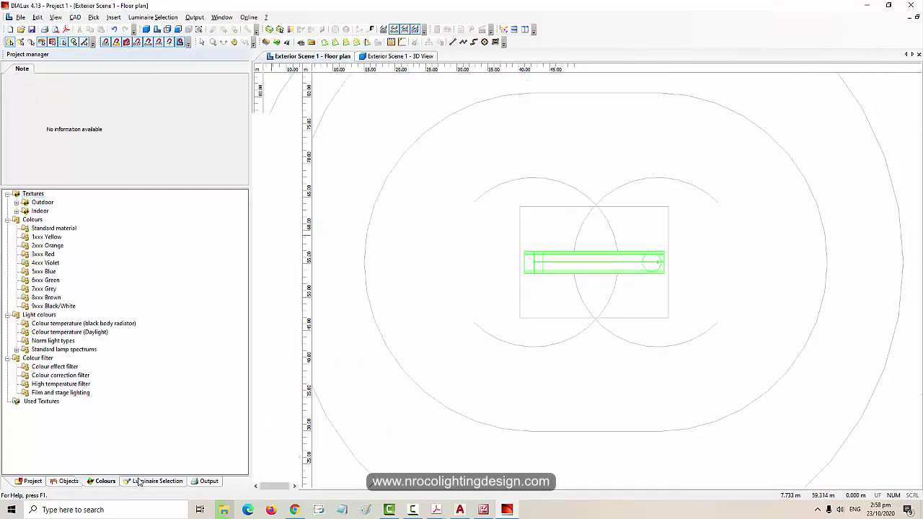
left_click(67, 482)
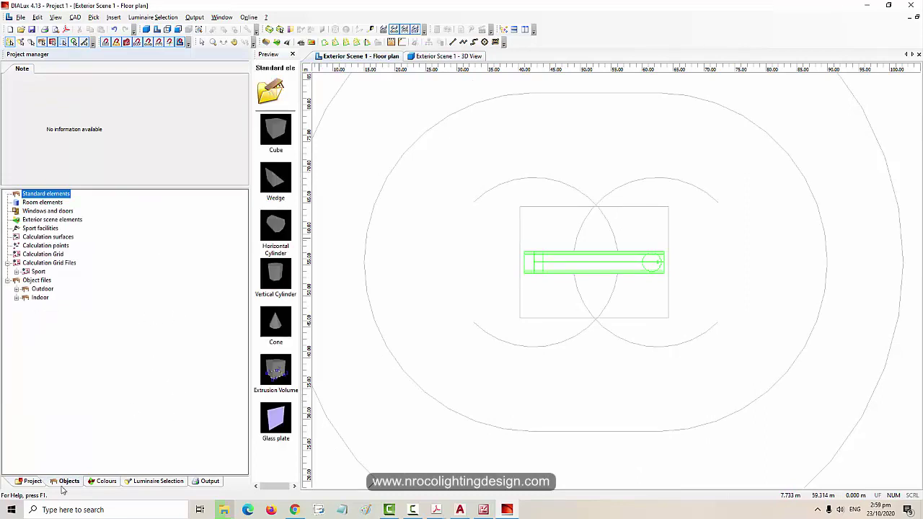
left_click(33, 238)
left_click(33, 229)
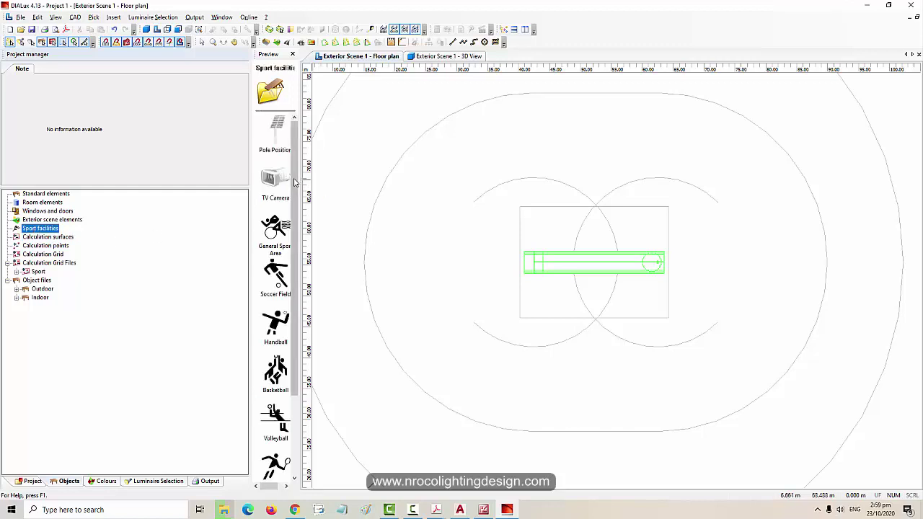
scroll(297, 220, "down", 2)
left_click_drag(299, 228, 294, 331)
left_click_drag(296, 463, 296, 371)
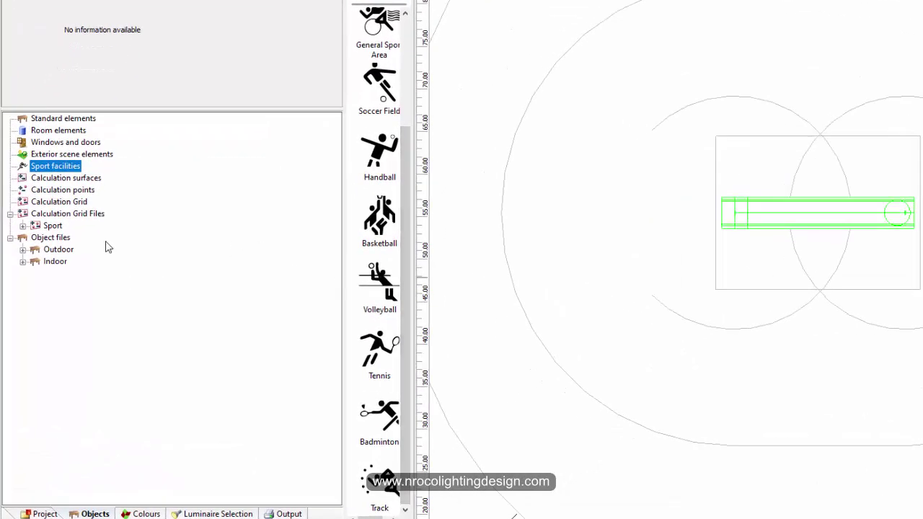
- Look through the calculation surfaces, calculation grids and the FR sport grid files for a suitable cricket grid
left_click(64, 179)
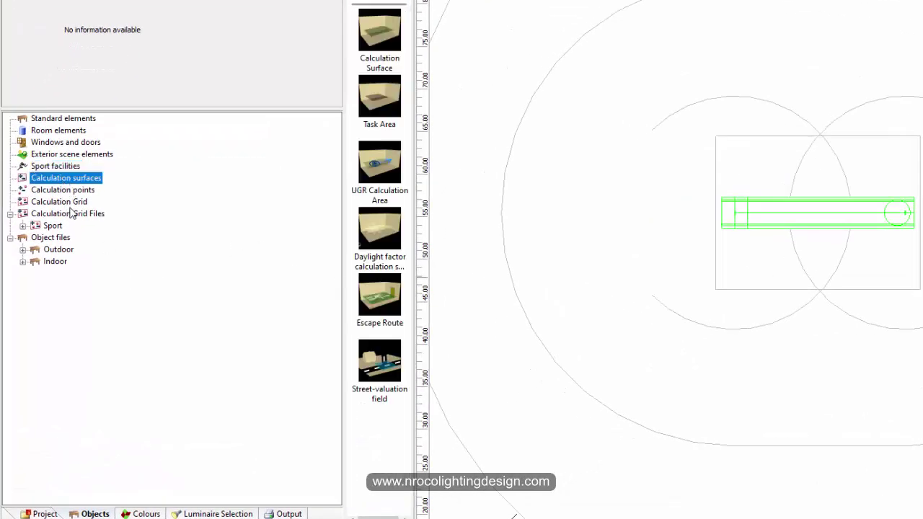
left_click(64, 204)
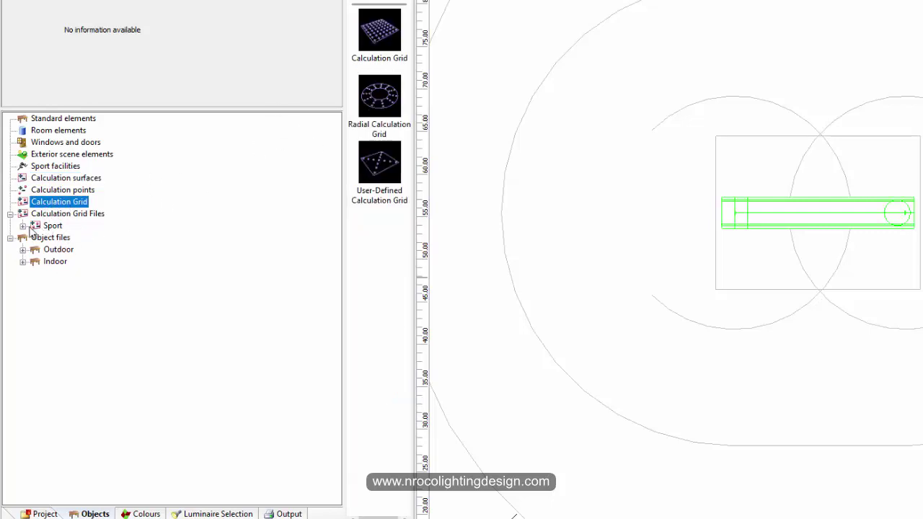
left_click(22, 226)
left_click(52, 226)
left_click(59, 238)
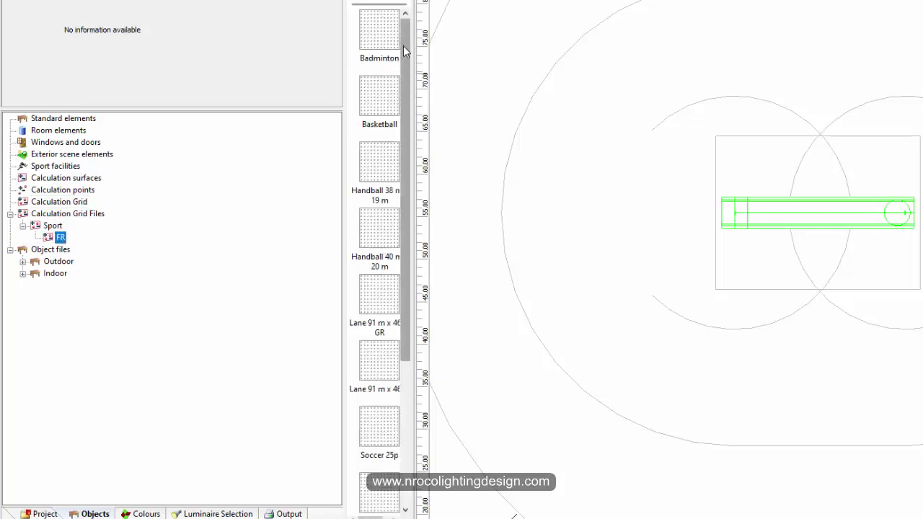
left_click_drag(404, 46, 418, 222)
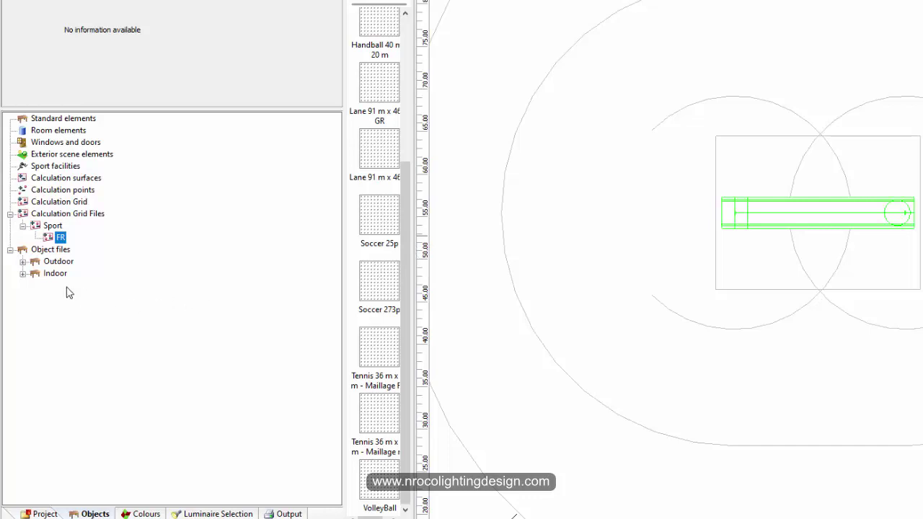
- Insert a standard 5 by 5 m Calculation Grid on the middle of the pitch
left_click(50, 202)
left_click(392, 33)
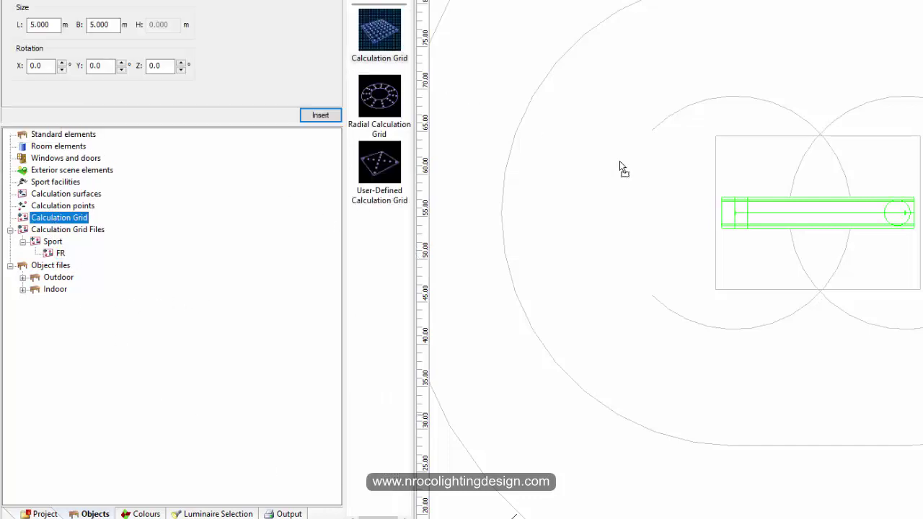
left_click_drag(829, 214, 827, 214)
scroll(829, 217, "up", 3)
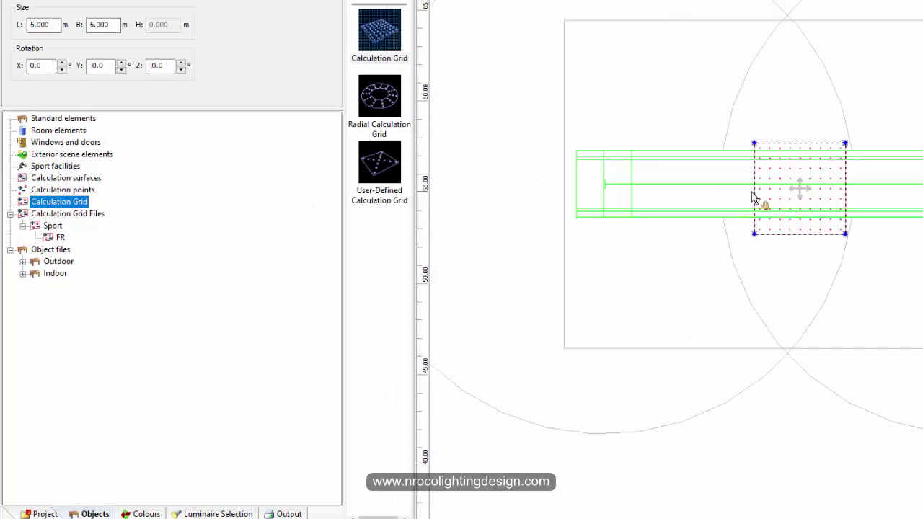
- Stretch the calculation grid on all four sides to the rectangle around the pitch, about 23.9 by 18.1 m, and name it Pitch
left_click_drag(753, 193, 557, 200)
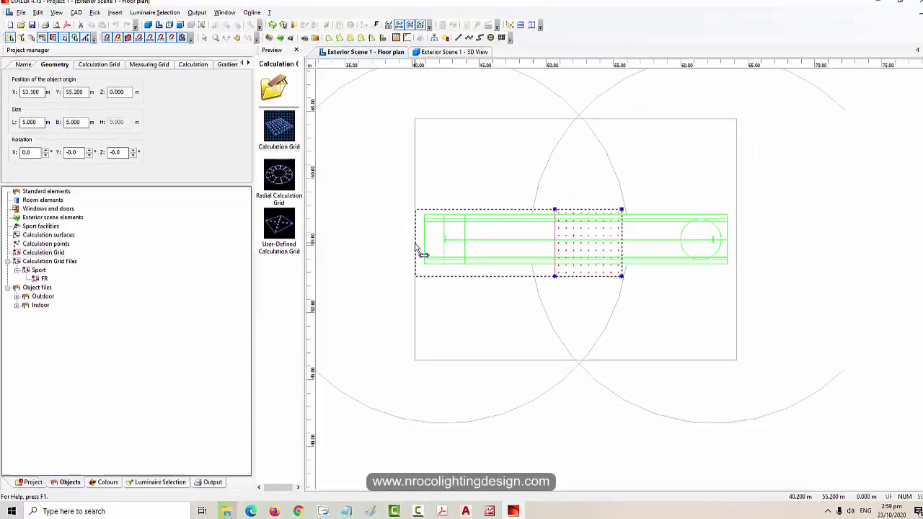
left_click_drag(619, 254, 729, 257)
left_click_drag(651, 211, 640, 124)
left_click_drag(643, 287, 653, 367)
left_click(17, 69)
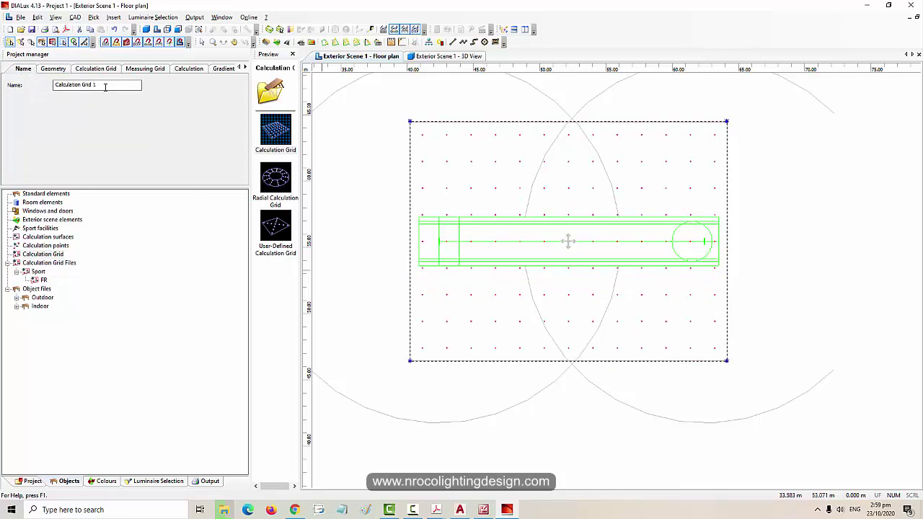
type("Pitch")
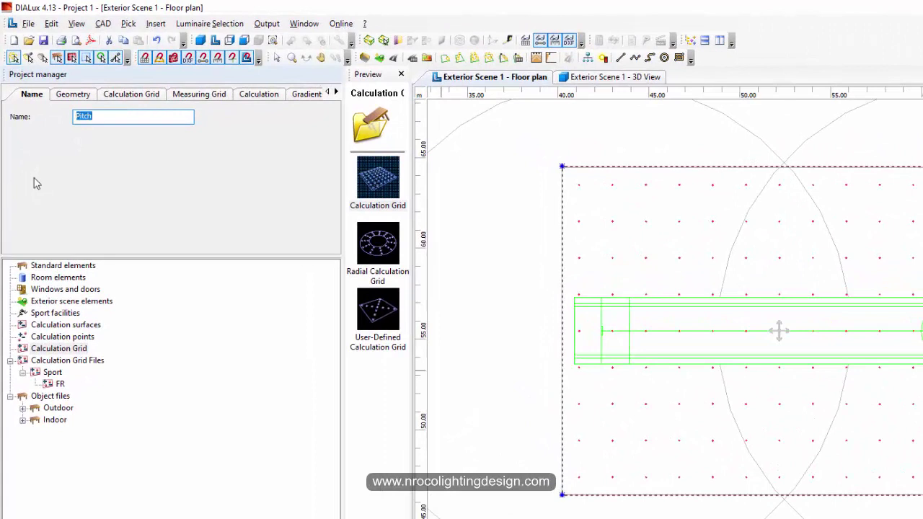
- Set the pitch grid's size to 23 m long and 18 m wide
left_click(73, 94)
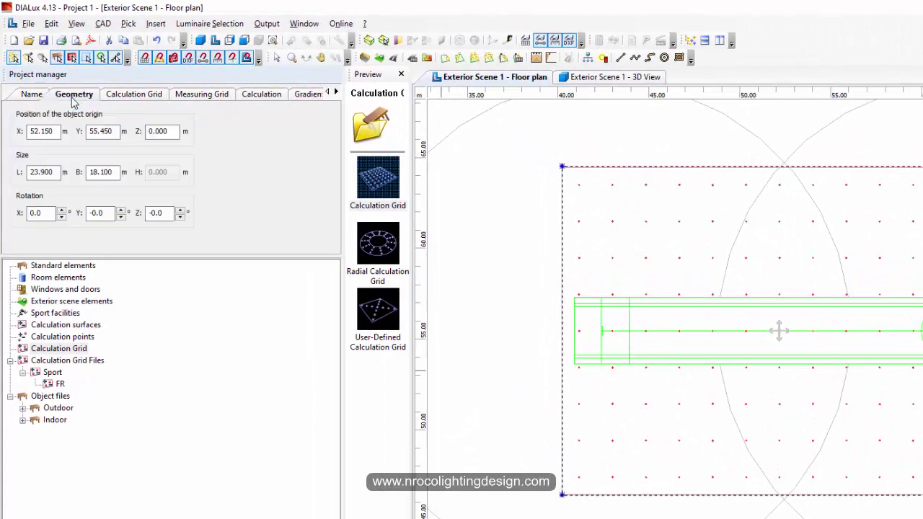
left_click(46, 173)
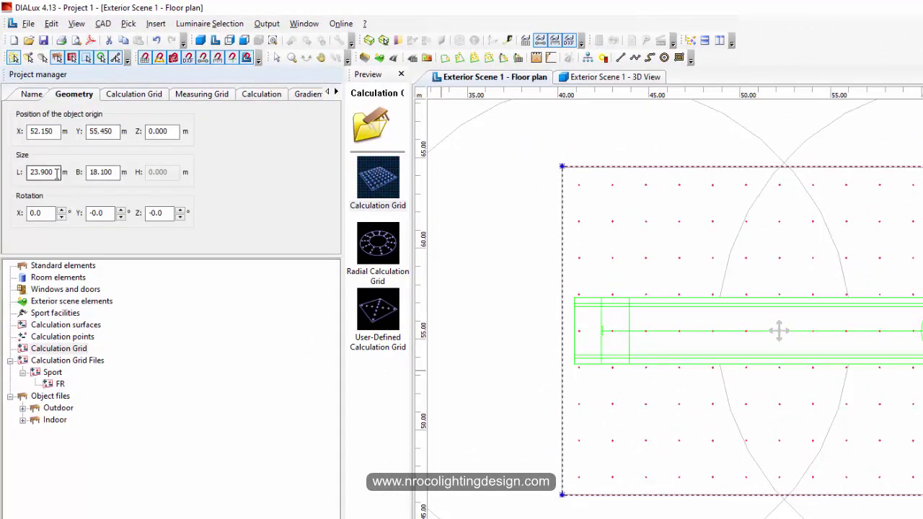
left_click_drag(52, 173, 2, 177)
type("23")
key("Tab")
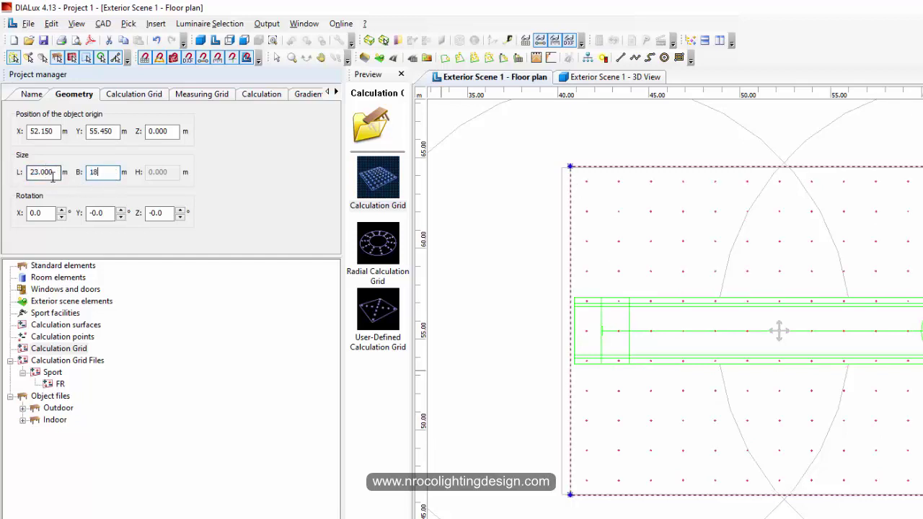
type("18")
key("Return")
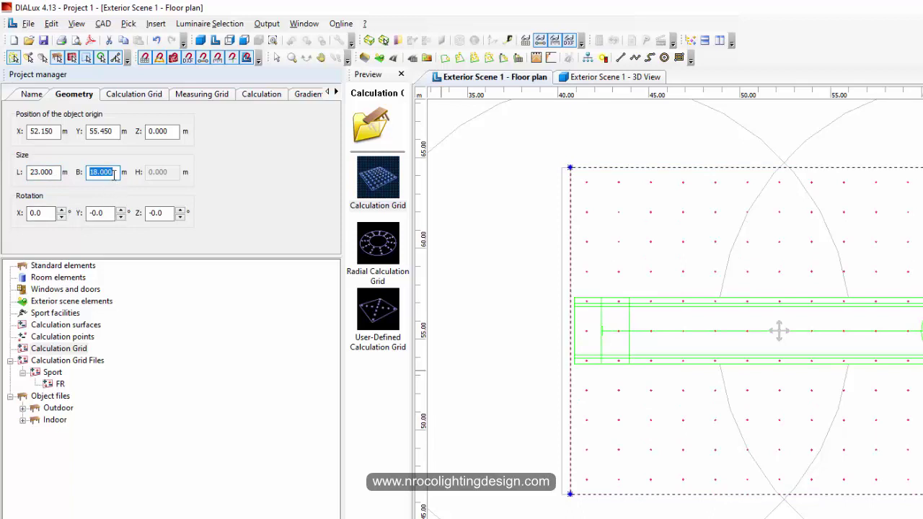
- Stretch both short ends of the pitch grid out to the surrounding rectangle, about 24.1 m long
left_click(573, 261)
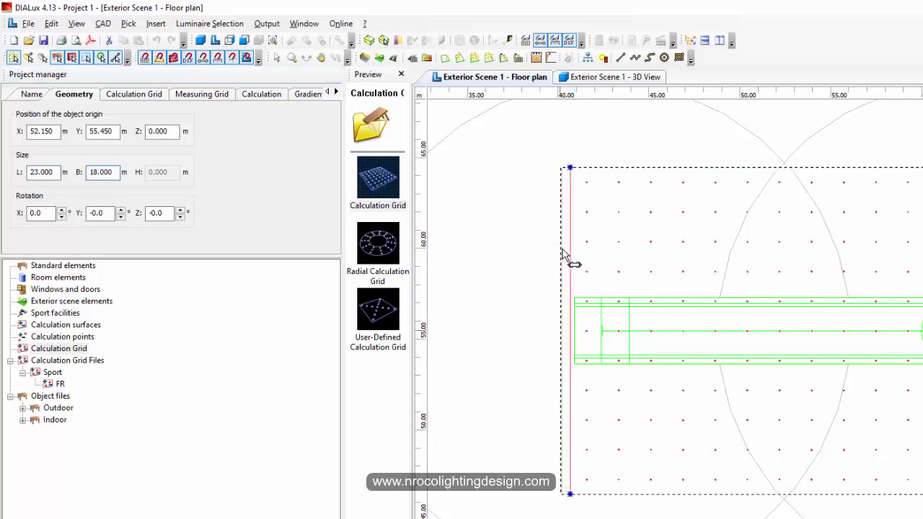
left_click_drag(574, 264, 564, 261)
left_click_drag(913, 280, 922, 279)
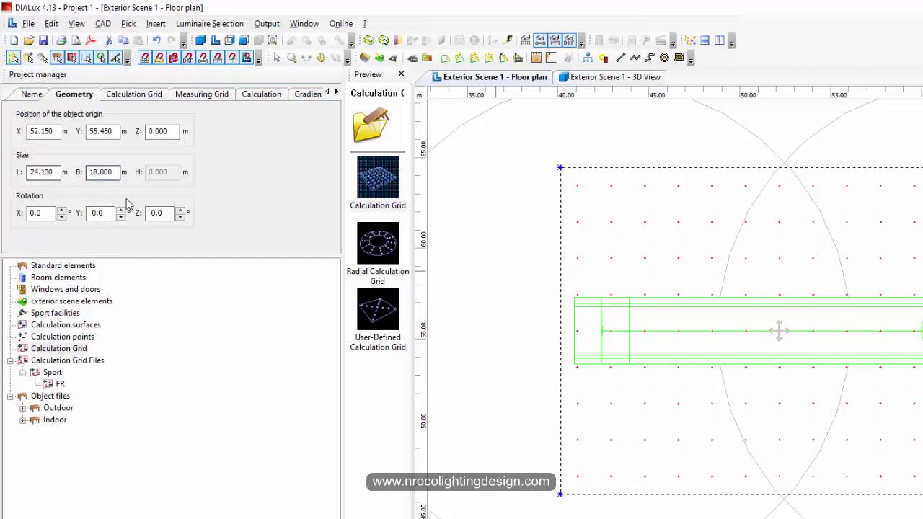
- Define the pitch grid's calculation points by distance, with 2 m spacing in both X and Y
left_click(119, 98)
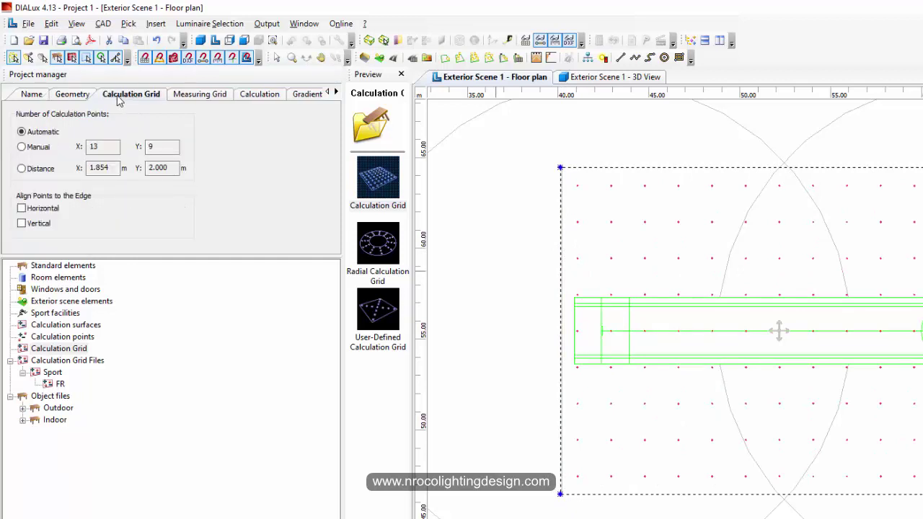
left_click(22, 170)
double_click(106, 167)
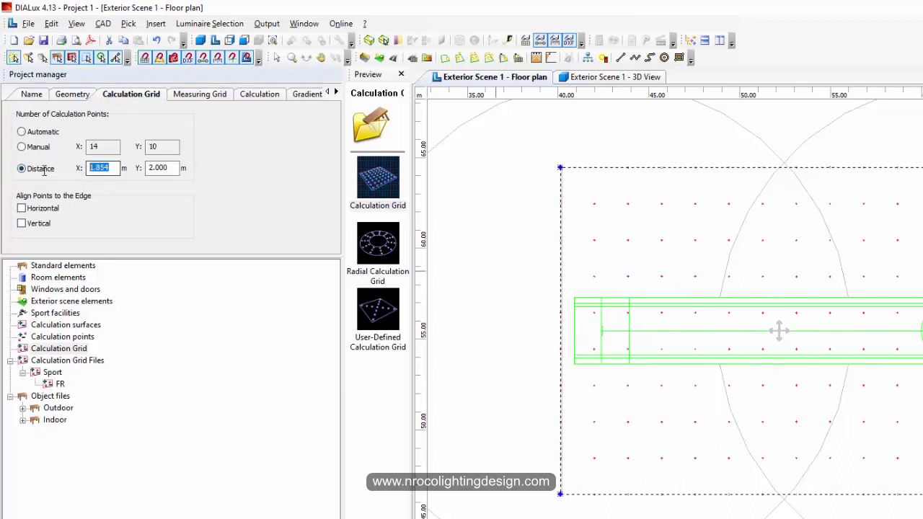
type("2")
double_click(158, 168)
type("2")
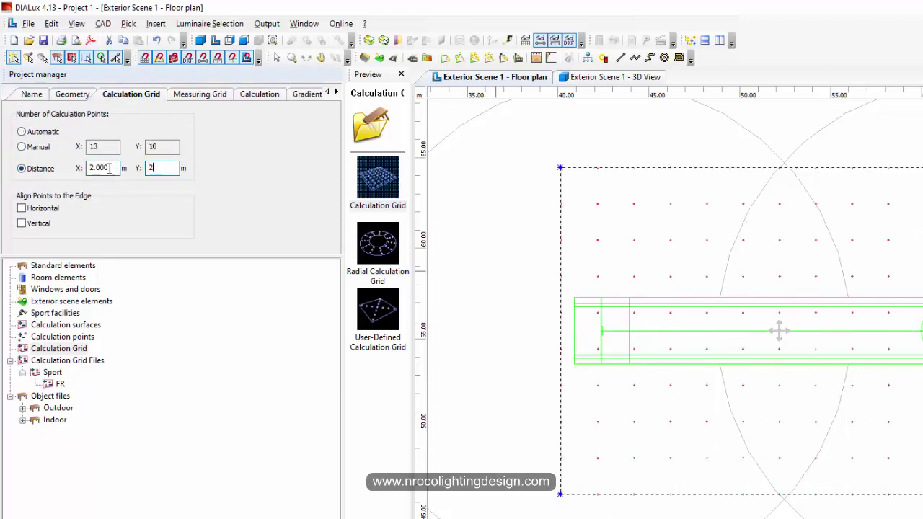
left_click(101, 167)
scroll(649, 302, "up", 3)
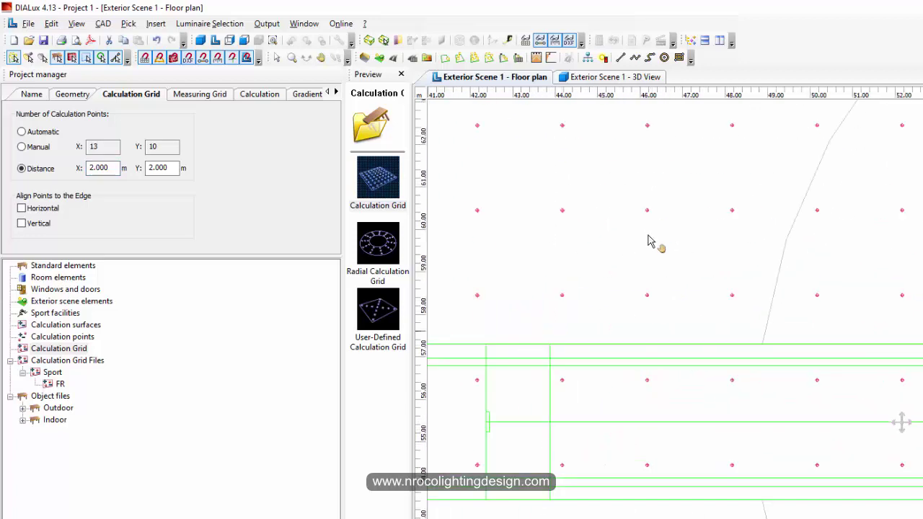
middle_click_drag(660, 267, 753, 297)
scroll(764, 320, "up", 3)
scroll(753, 318, "down", 2)
- Set the pitch grid to calculate horizontal illuminance instead of perpendicular illuminance
left_click(198, 97)
left_click(271, 96)
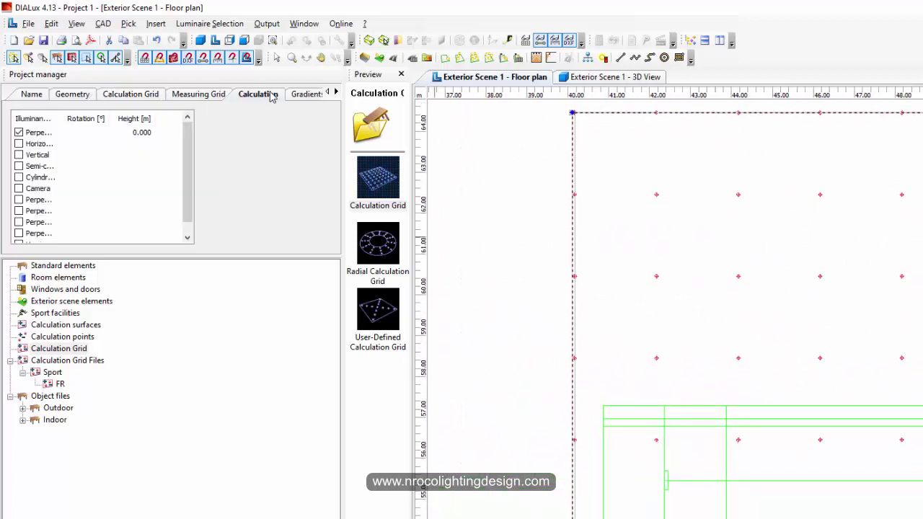
left_click(307, 96)
left_click(238, 96)
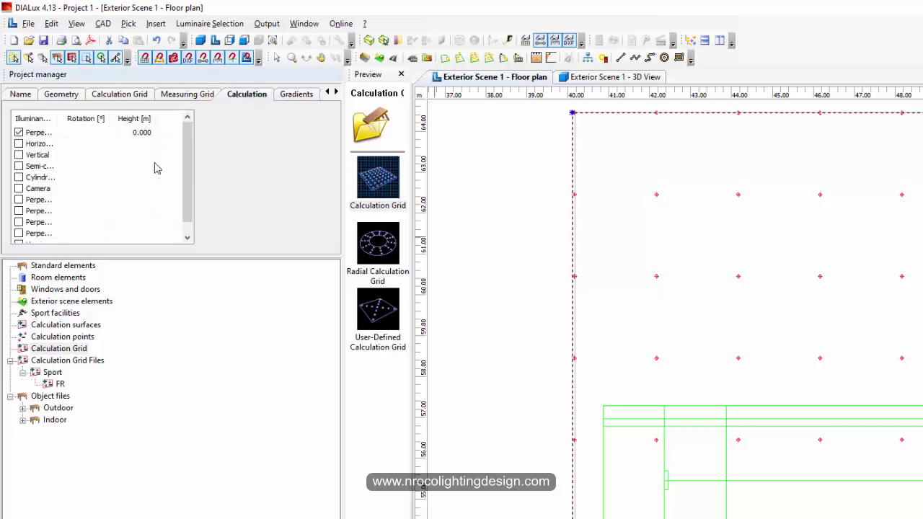
scroll(557, 360, "down", 8)
middle_click_drag(719, 405, 657, 370)
scroll(710, 374, "up", 5)
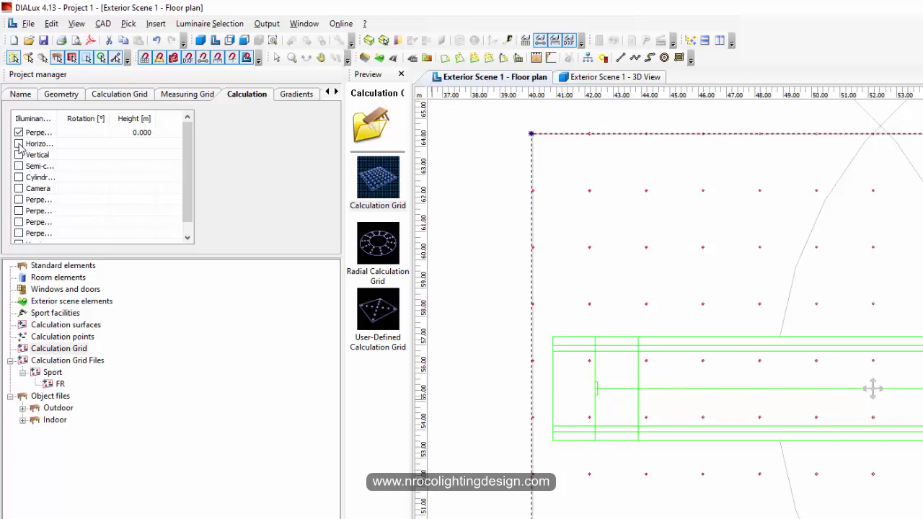
left_click(19, 144)
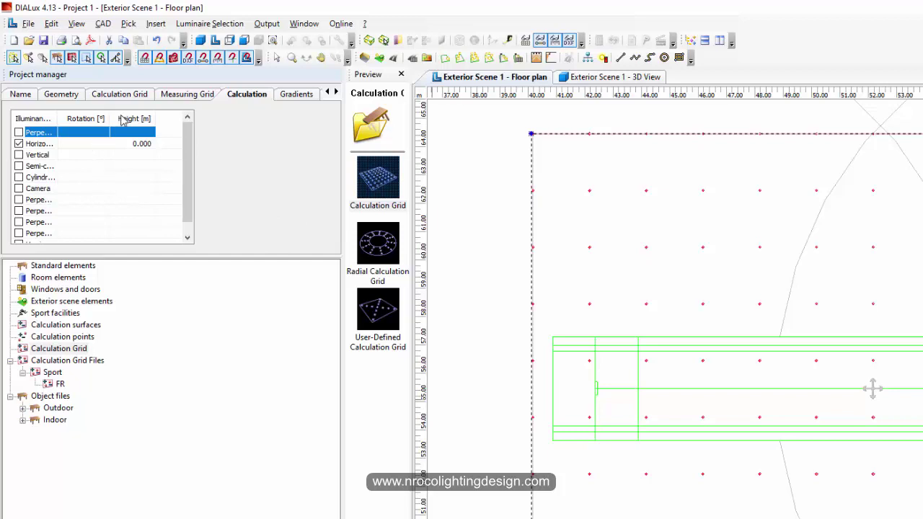
- Turn on Display Values for the pitch grid's calculation points and check them on the floor plan
left_click(295, 95)
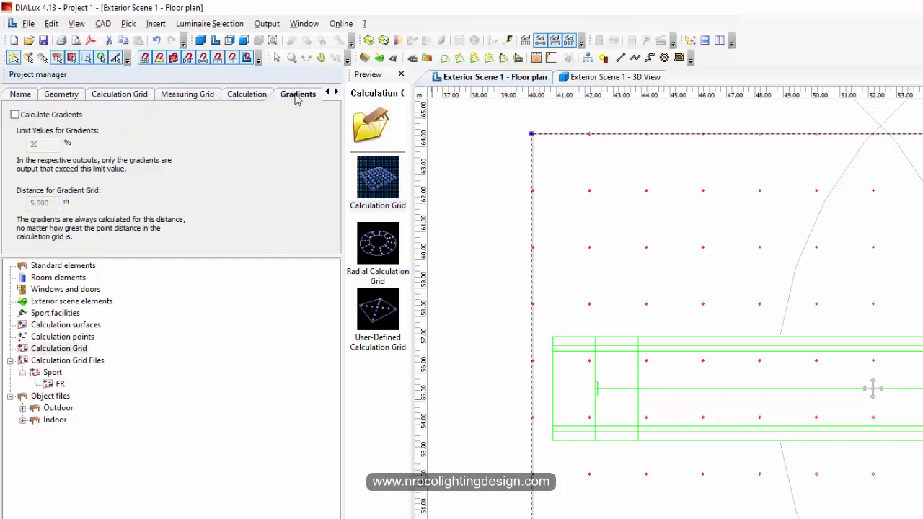
left_click(336, 93)
left_click(336, 93)
left_click(259, 94)
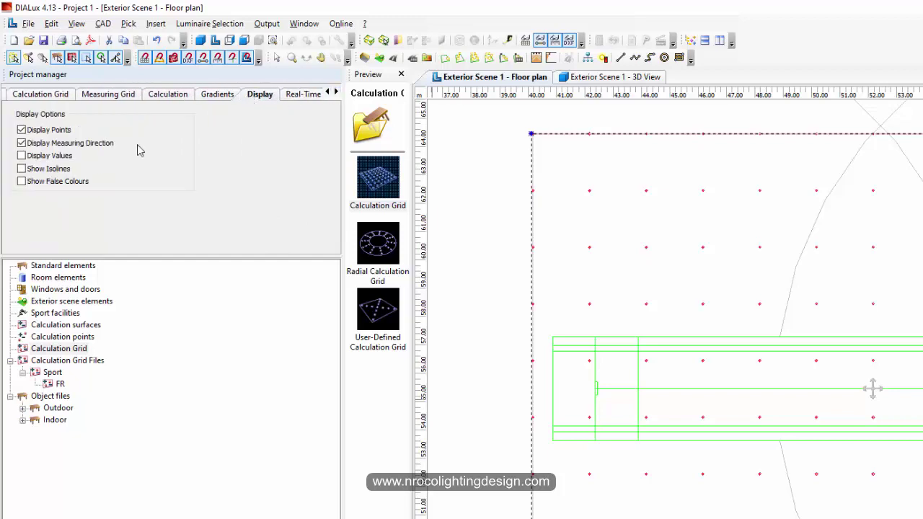
left_click(22, 156)
scroll(700, 315, "up", 2)
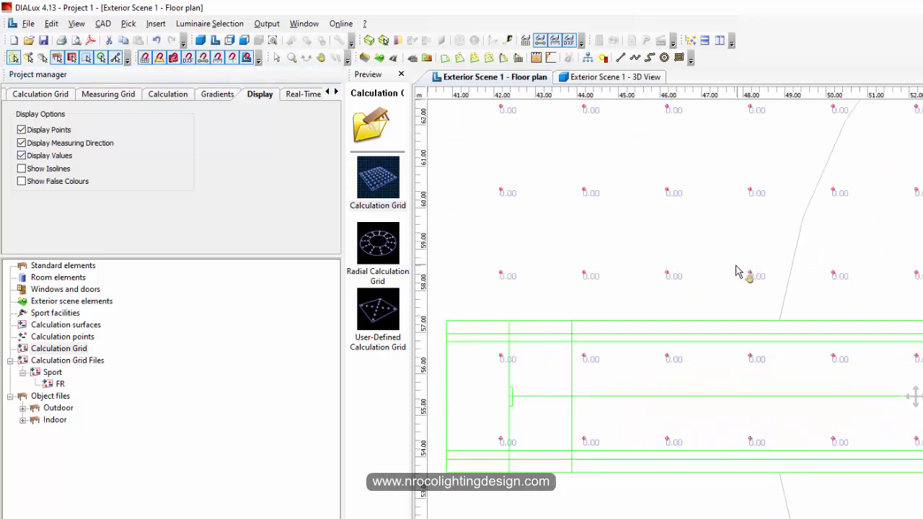
scroll(736, 266, "down", 5)
middle_click_drag(710, 393, 718, 335)
scroll(799, 408, "up", 4)
middle_click_drag(772, 364, 736, 417)
scroll(773, 425, "down", 1)
scroll(773, 425, "down", 2)
scroll(736, 416, "up", 1)
- Set the pitch grid's real-time calculation to Horizontal Illuminance
left_click(299, 99)
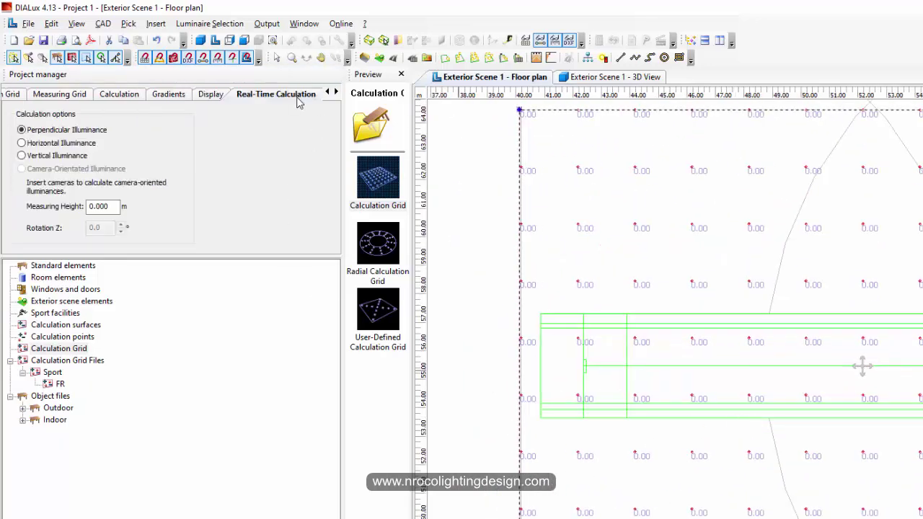
left_click(21, 144)
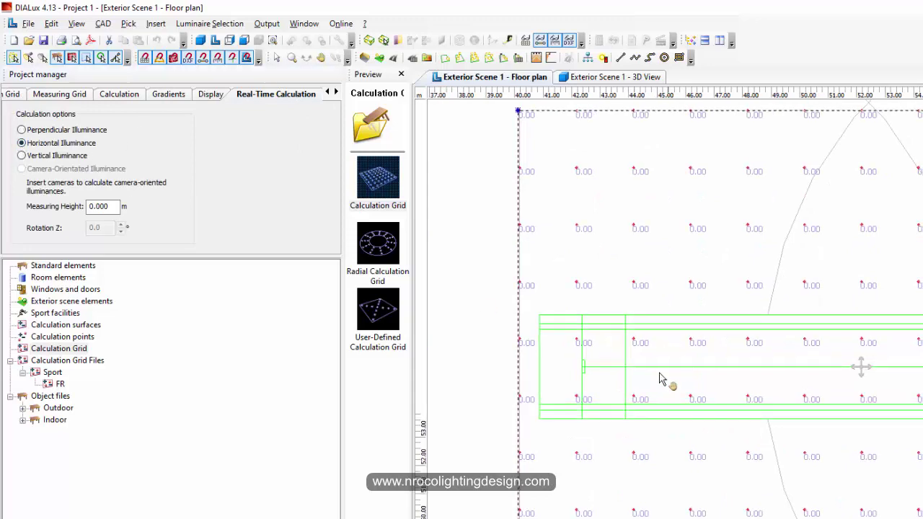
scroll(659, 381, "down", 1)
scroll(578, 421, "down", 1)
scroll(683, 408, "up", 3)
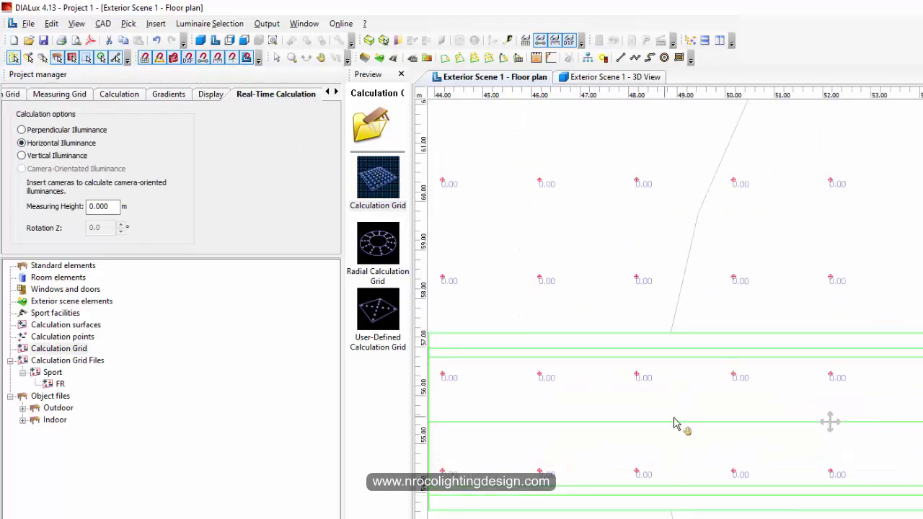
- Examine the pitch grid's point values and summary line and the surrounding field zones on the floor plan
scroll(753, 425, "down", 5)
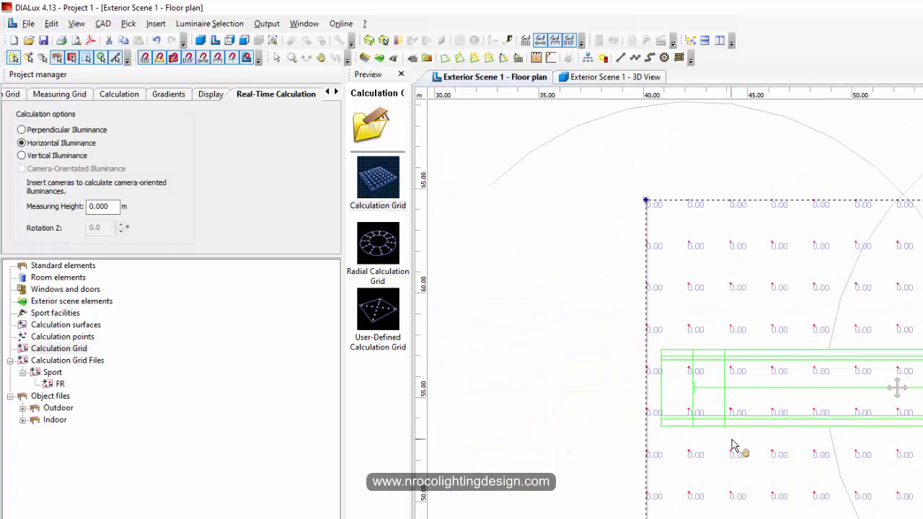
scroll(742, 462, "up", 1)
scroll(728, 455, "down", 1)
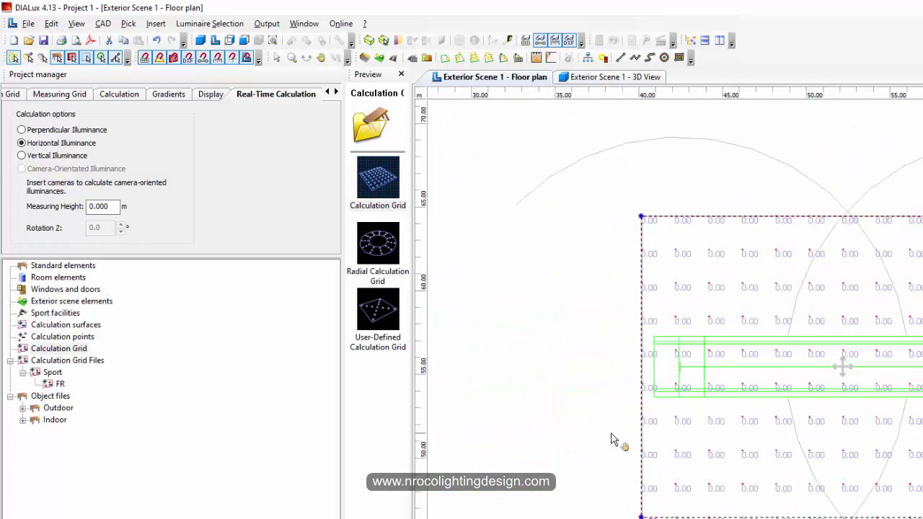
scroll(614, 439, "down", 1)
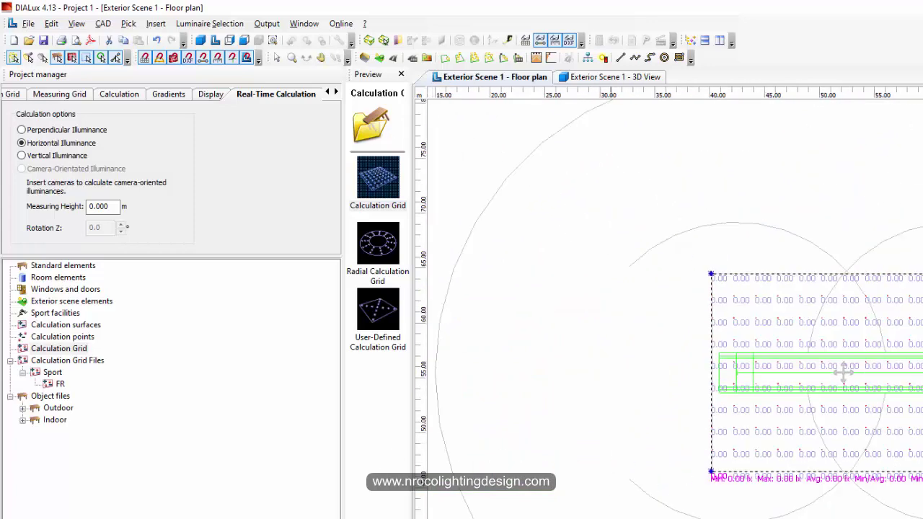
scroll(733, 501, "up", 3)
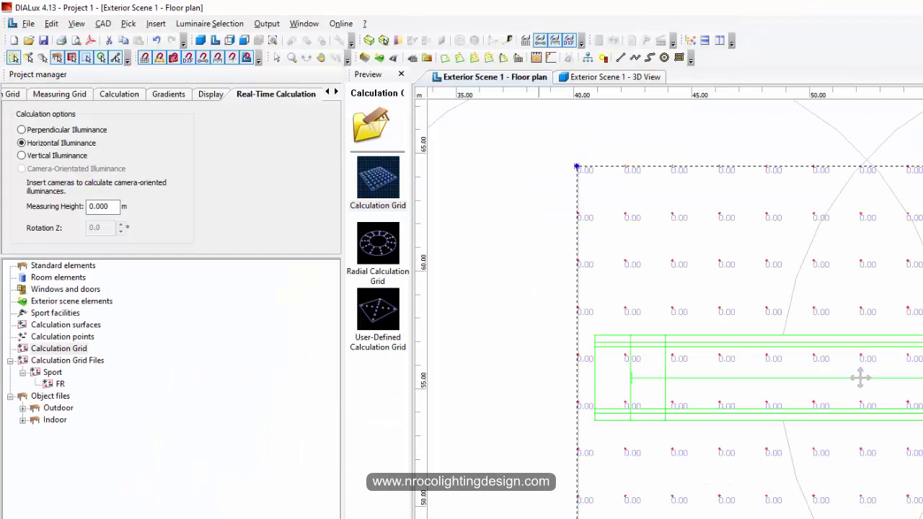
scroll(860, 377, "down", 3)
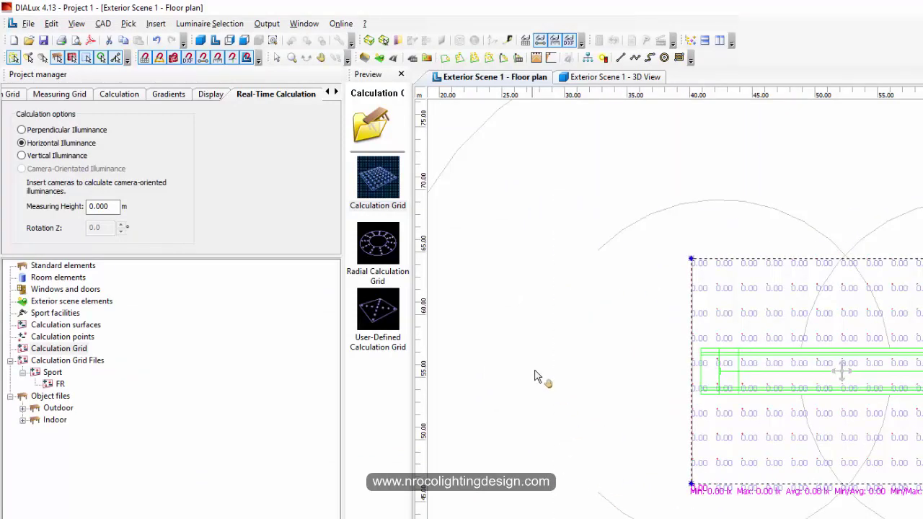
scroll(545, 413, "down", 1)
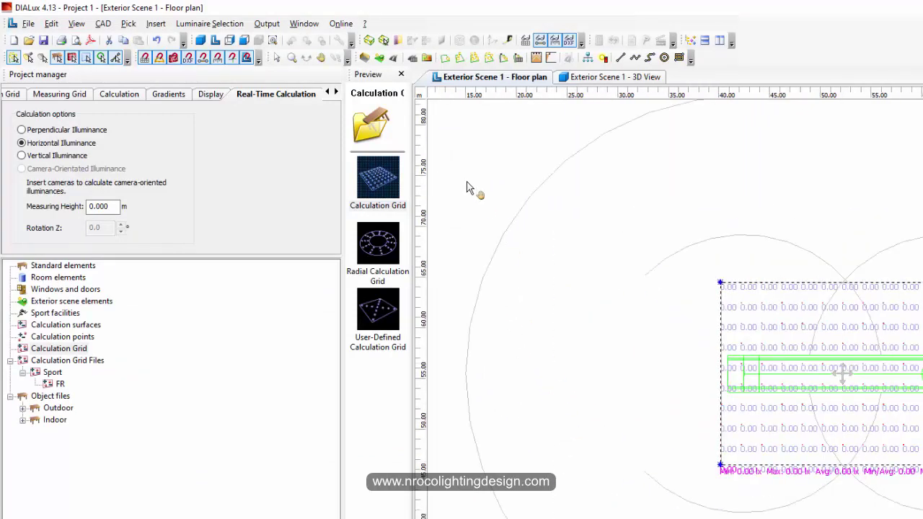
scroll(501, 252, "down", 2)
scroll(639, 367, "up", 1)
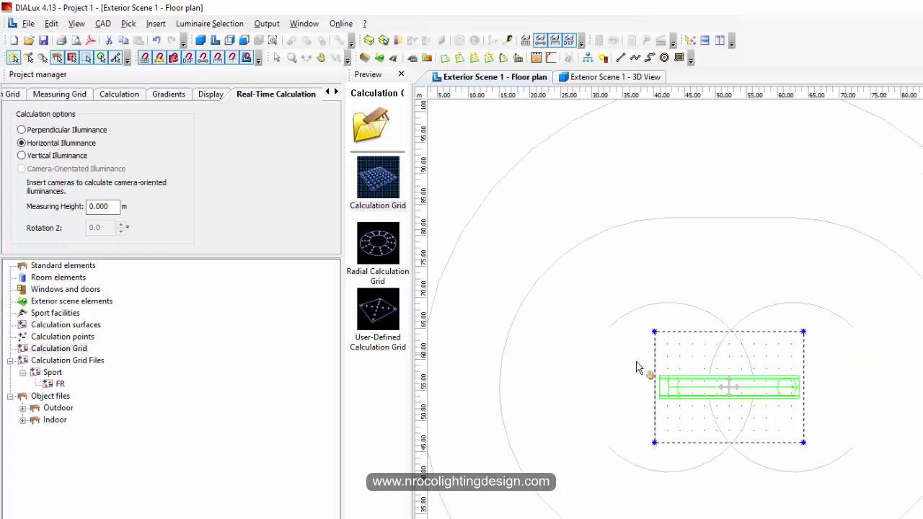
- Insert a new calculation grid about 47 m long and 5 m wide above the pitch grid, inside the middle field zone
scroll(598, 346, "down", 1)
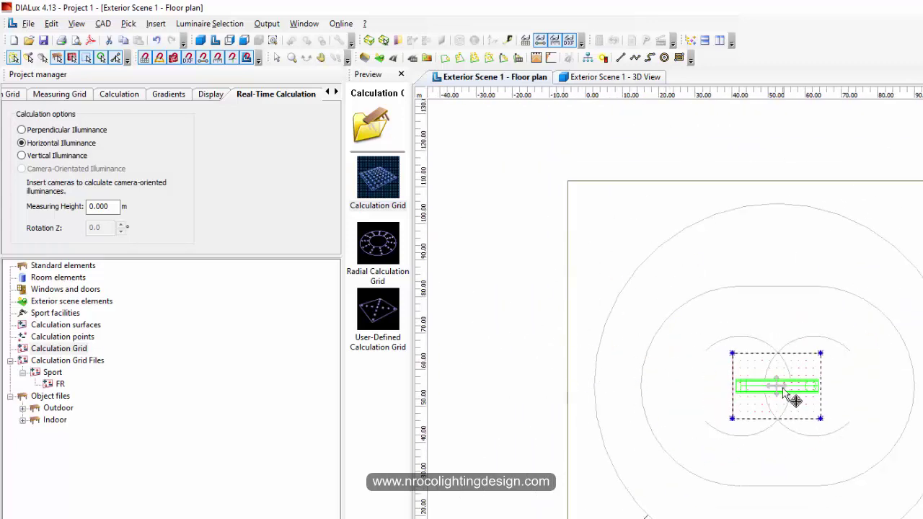
middle_click_drag(853, 380, 771, 390)
scroll(627, 294, "up", 1)
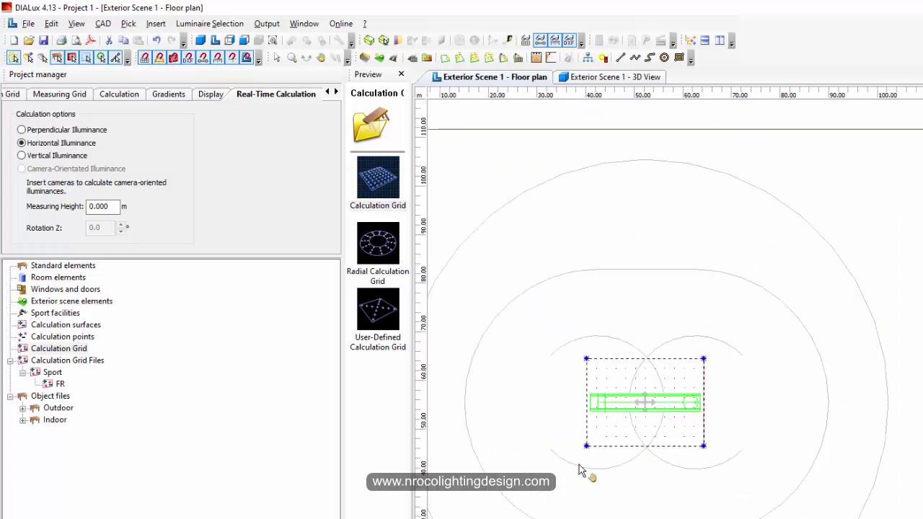
middle_click_drag(578, 465, 648, 454)
left_click(59, 348)
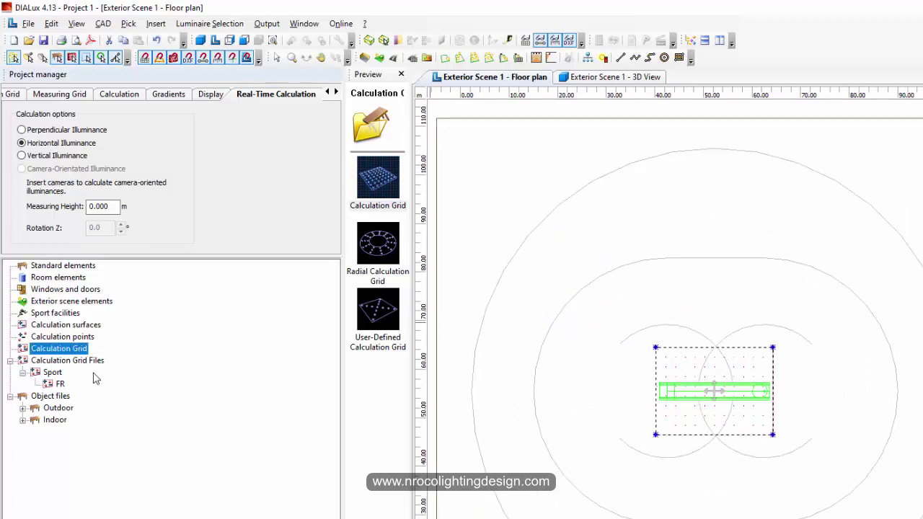
left_click(66, 362)
left_click(68, 351)
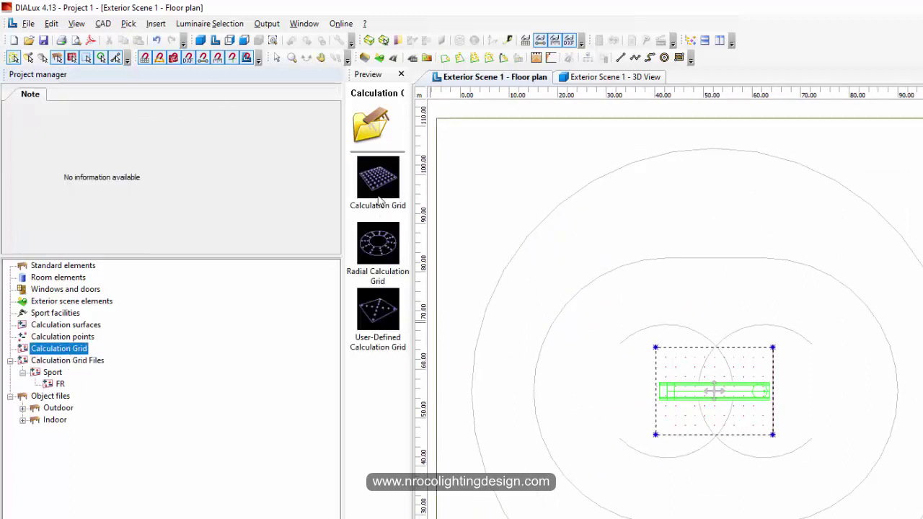
left_click_drag(371, 178, 891, 305)
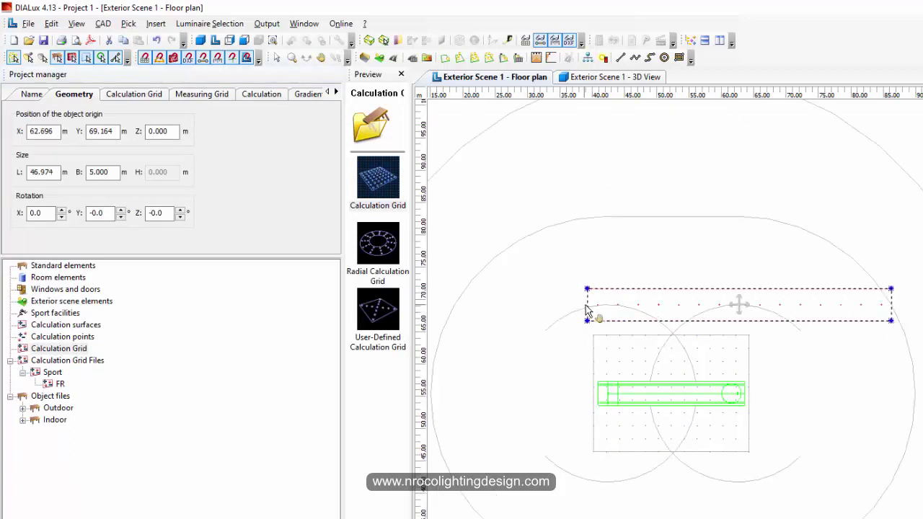
- Stretch the new grid to about 67.6 m by 54.9 m, matching the upper and lower limits of the middle field zone
left_click_drag(587, 310, 454, 304)
left_click_drag(669, 289, 671, 216)
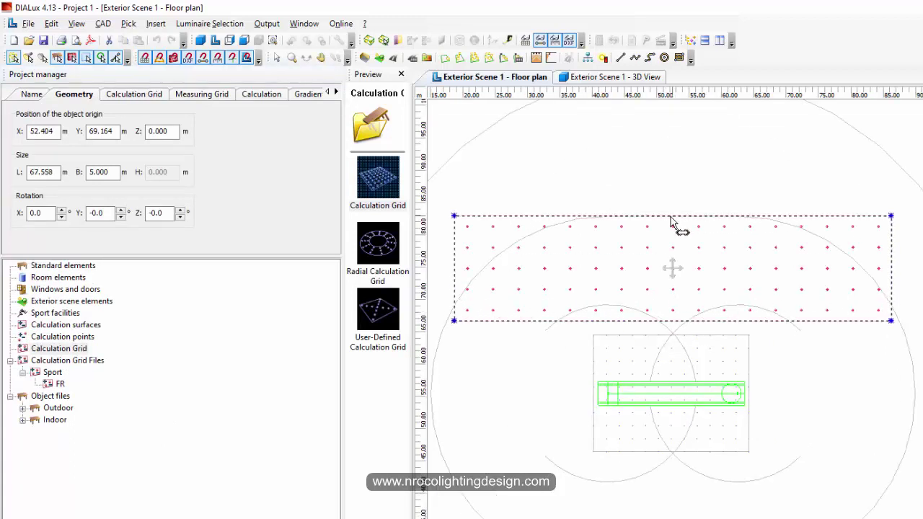
left_click_drag(677, 322, 673, 518)
- Extend both ends of the new grid to the curved boundary of the middle zone, making it about 74.9 m long
scroll(913, 419, "up", 2)
middle_click_drag(912, 399, 922, 404)
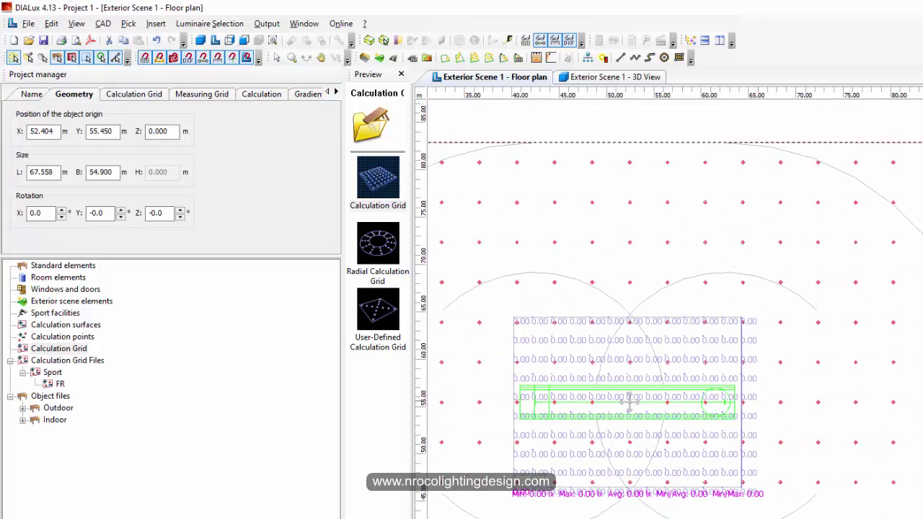
left_click_drag(922, 404, 922, 404)
middle_click_drag(709, 415, 922, 406)
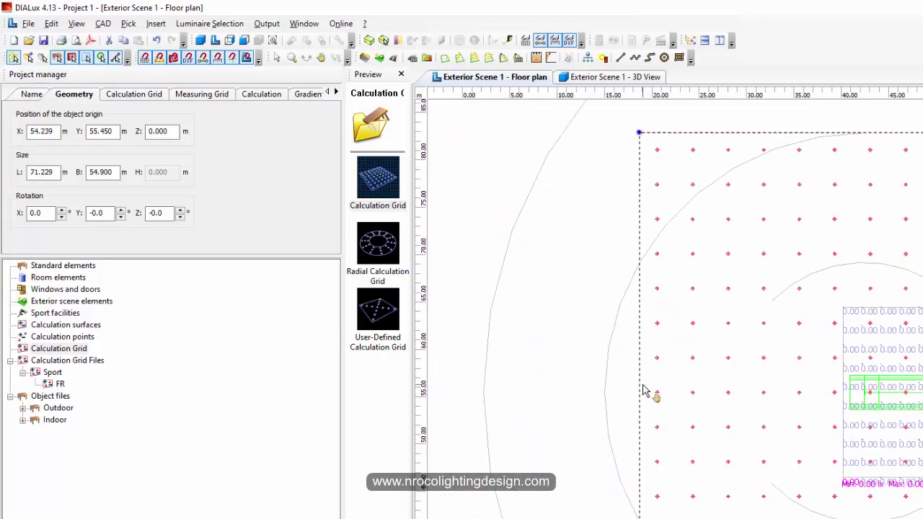
left_click_drag(640, 383, 603, 382)
middle_click_drag(704, 230, 659, 225)
scroll(651, 336, "up", 1)
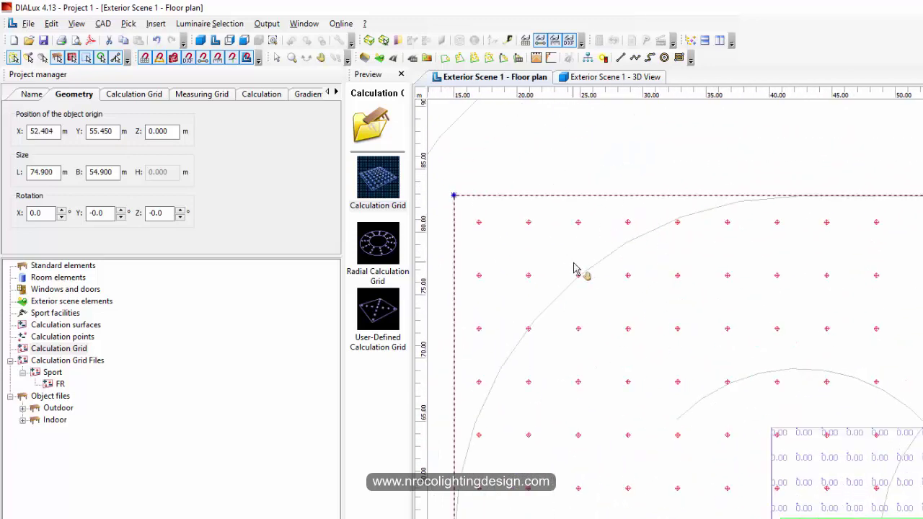
scroll(865, 331, "down", 3)
middle_click_drag(852, 330, 878, 238)
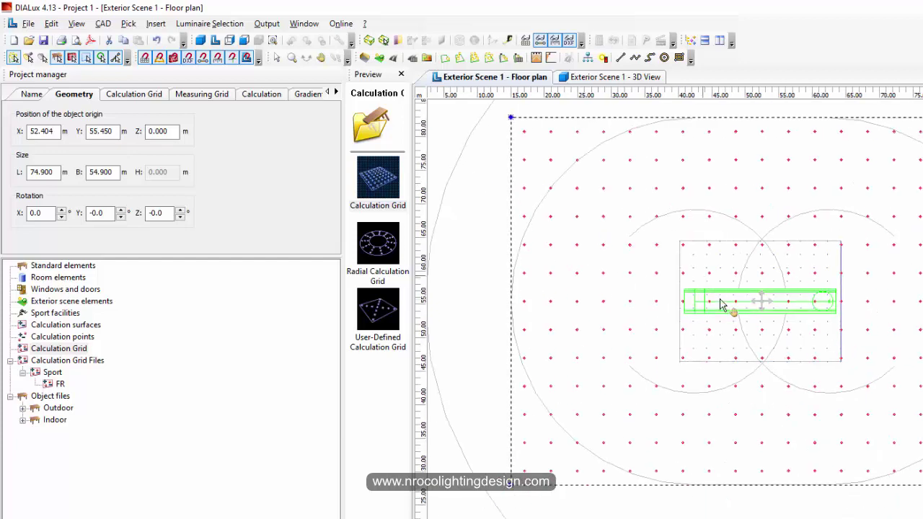
- Convert the new middle-zone grid for editing and start editing its grid points
scroll(721, 301, "up", 1)
middle_click_drag(600, 119, 702, 249)
scroll(700, 247, "up", 2)
right_click(641, 201)
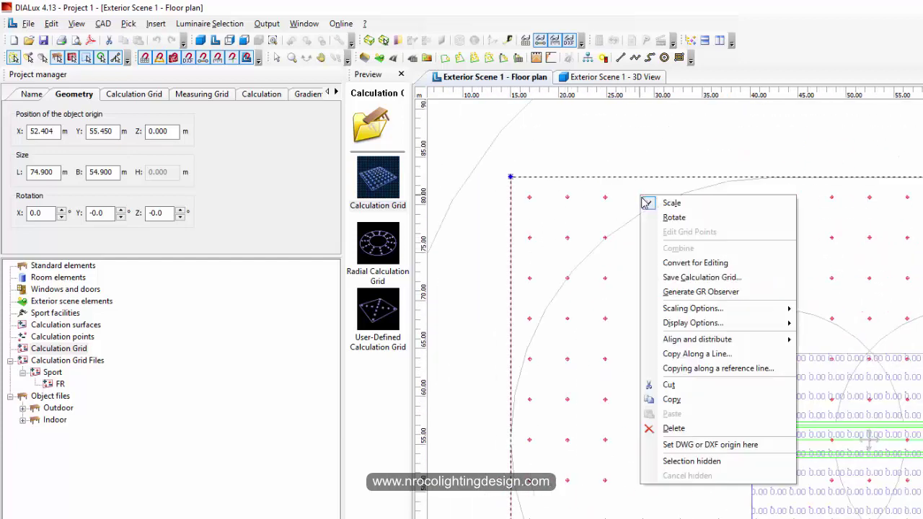
left_click(678, 261)
middle_click_drag(512, 175, 617, 283)
right_click(633, 284)
left_click(666, 325)
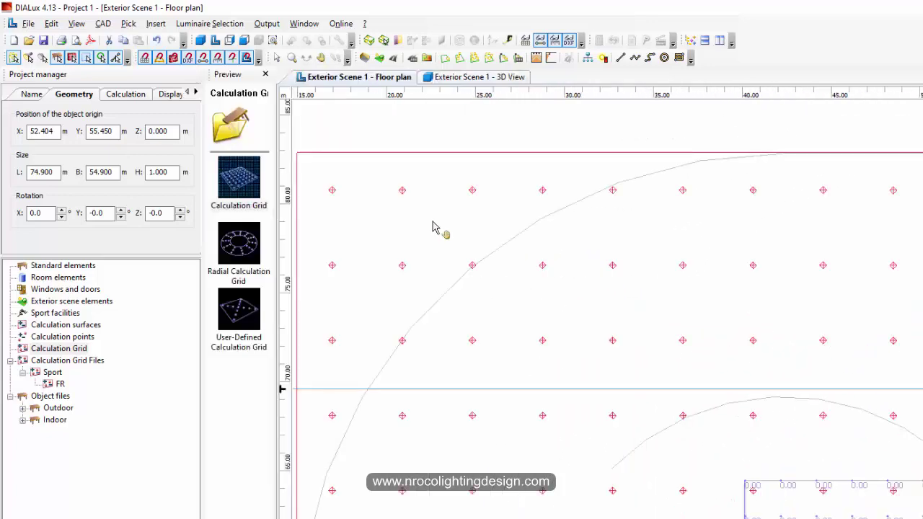
- Delete the grid points lying outside the curved zone boundary in the grid's upper-left corner
middle_click_drag(433, 227, 494, 267)
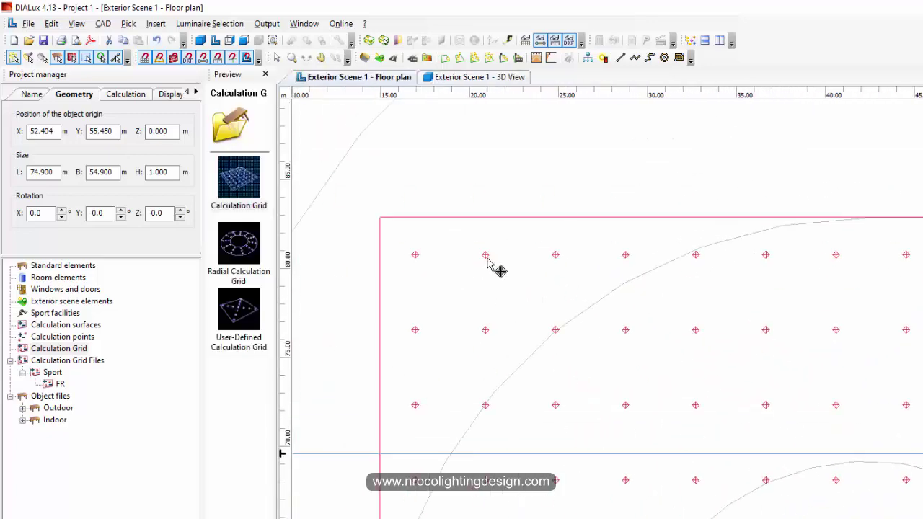
left_click(276, 58)
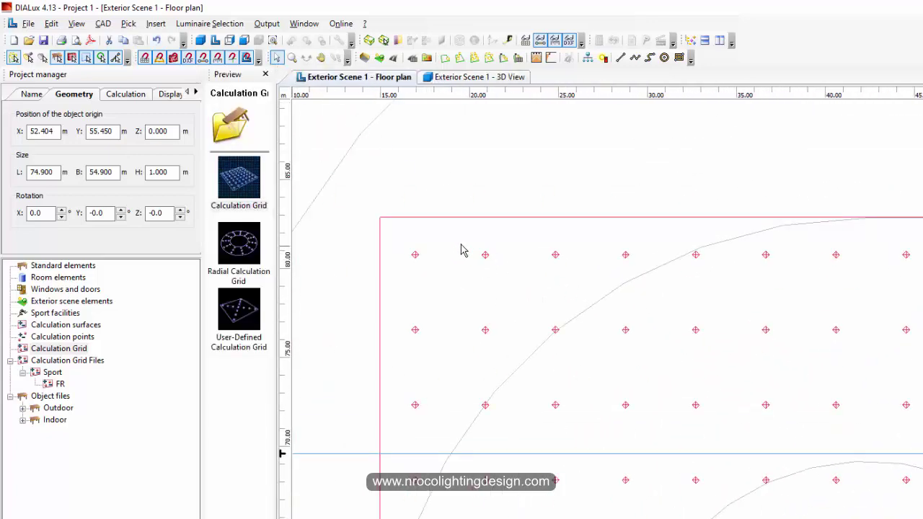
left_click_drag(461, 242, 534, 352)
key("Delete")
left_click_drag(515, 245, 648, 279)
key("Delete")
left_click_drag(429, 378, 437, 495)
key("Delete")
- Delete the grid points lying outside the curved zone boundary in the grid's upper-right corner
middle_click_drag(916, 396, 261, 410)
left_click_drag(745, 222, 921, 402)
key("Delete")
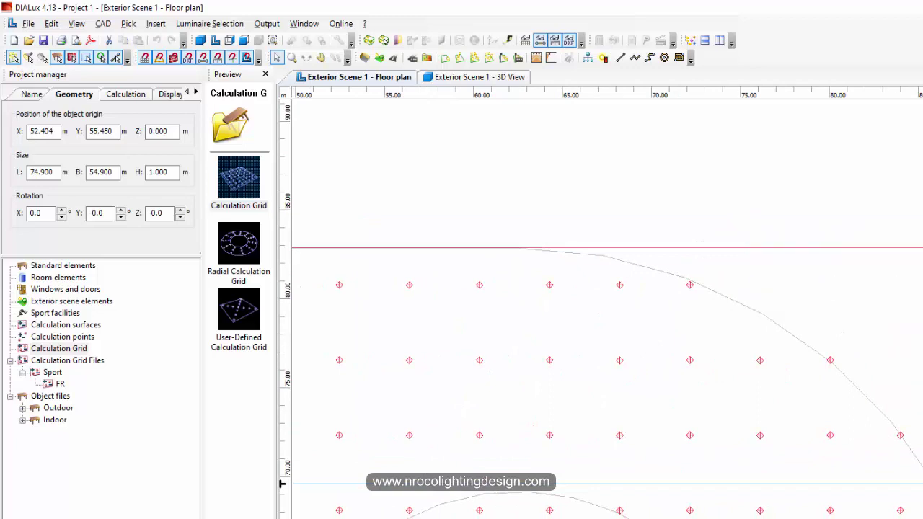
- Delete the grid points lying outside the curved zone boundary in the grid's lower-right corner
middle_click_drag(921, 484, 780, 101)
middle_click_drag(922, 517, 881, 348)
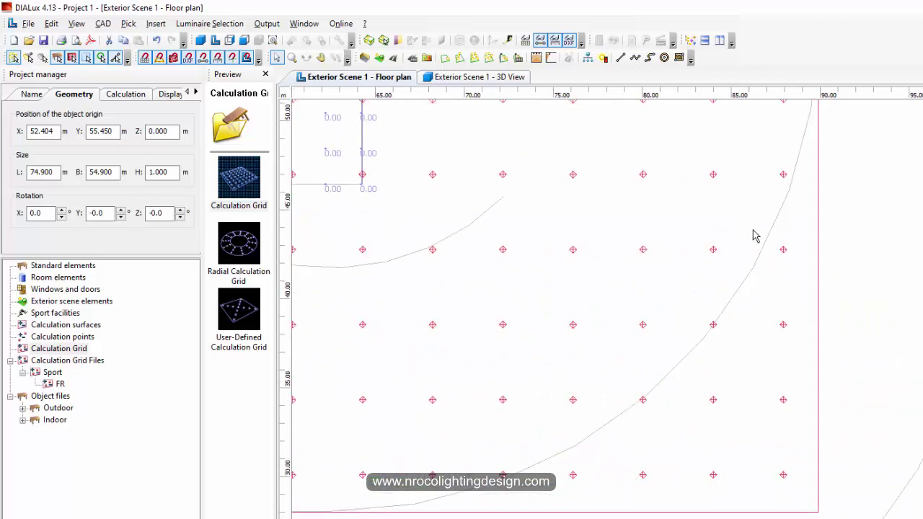
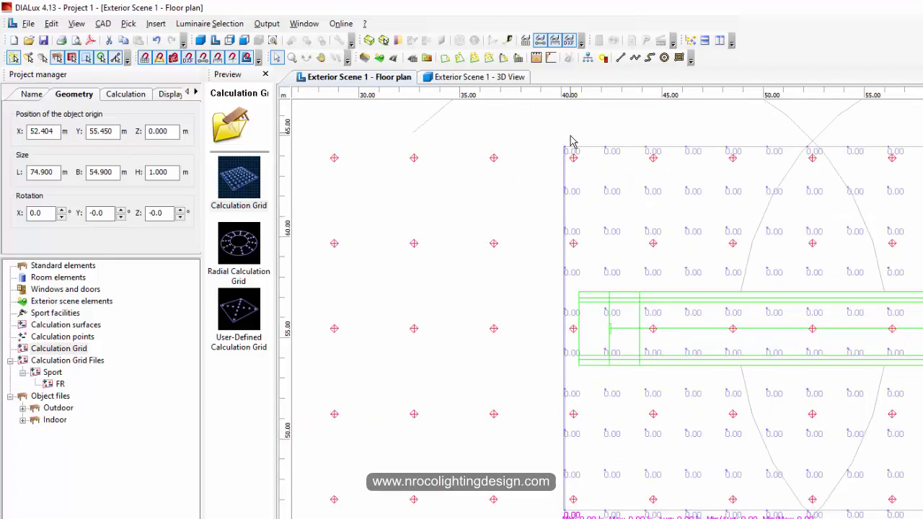
- Delete the middle-zone grid points lying inside the pitch grid's rectangle
left_click_drag(566, 141, 915, 396)
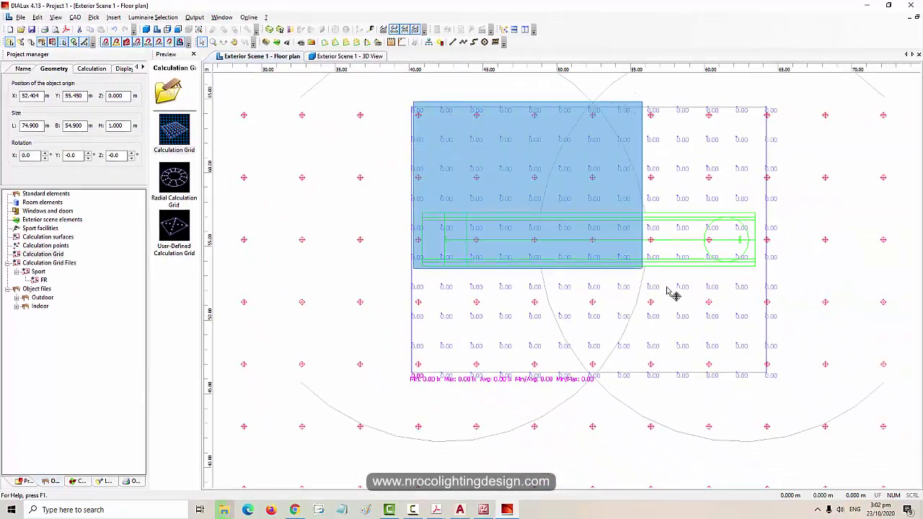
left_click_drag(671, 292, 771, 375)
key("Delete")
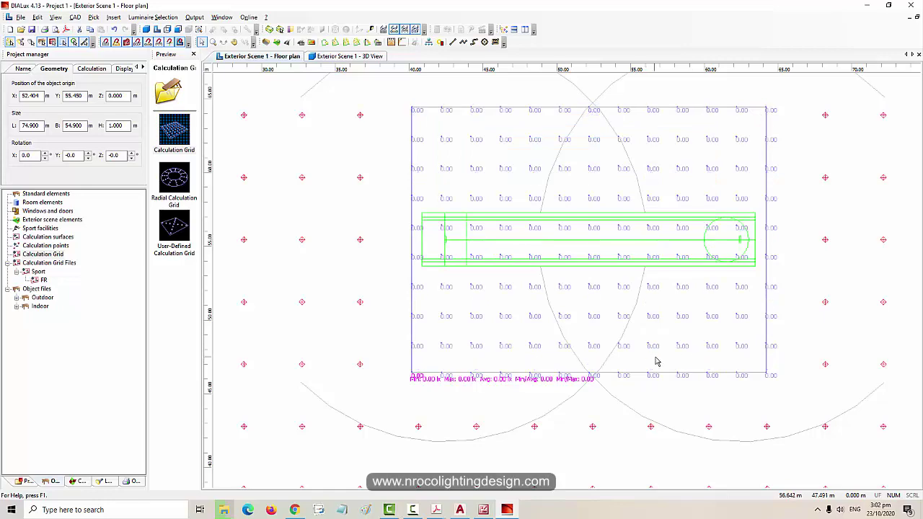
- Rename the middle-zone calculation grid as Infield
scroll(620, 354, "down", 3)
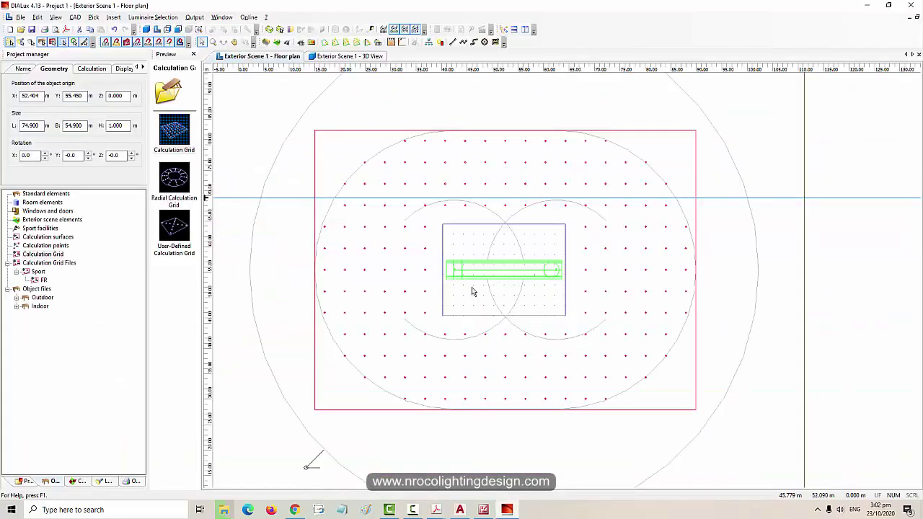
scroll(472, 292, "up", 3)
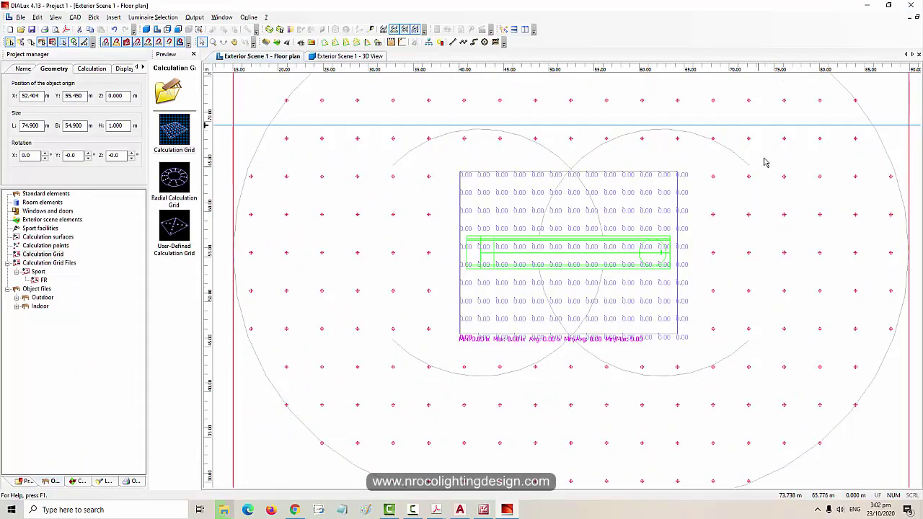
scroll(588, 250, "up", 1)
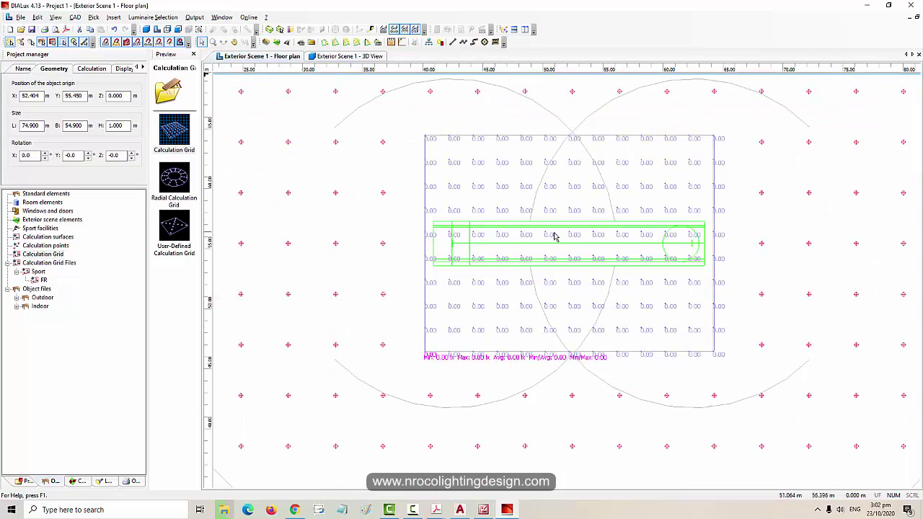
scroll(474, 305, "down", 3)
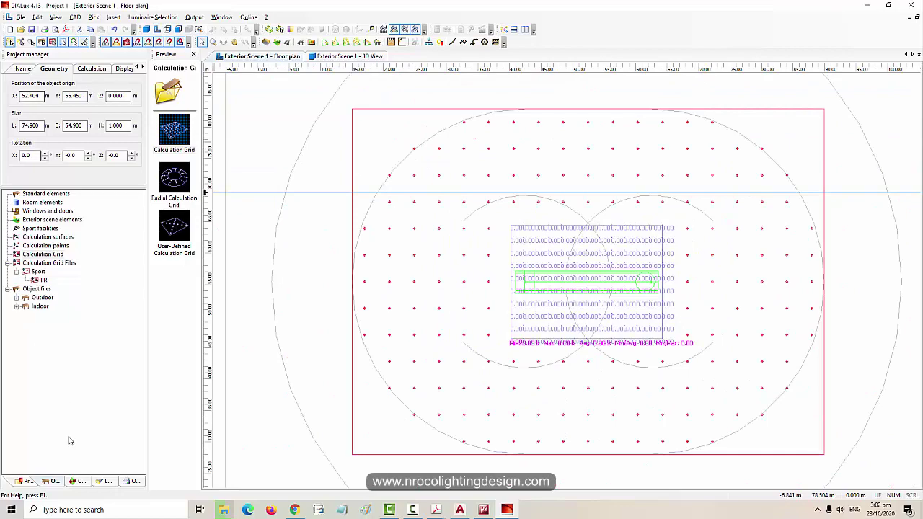
left_click(26, 482)
left_click(56, 246)
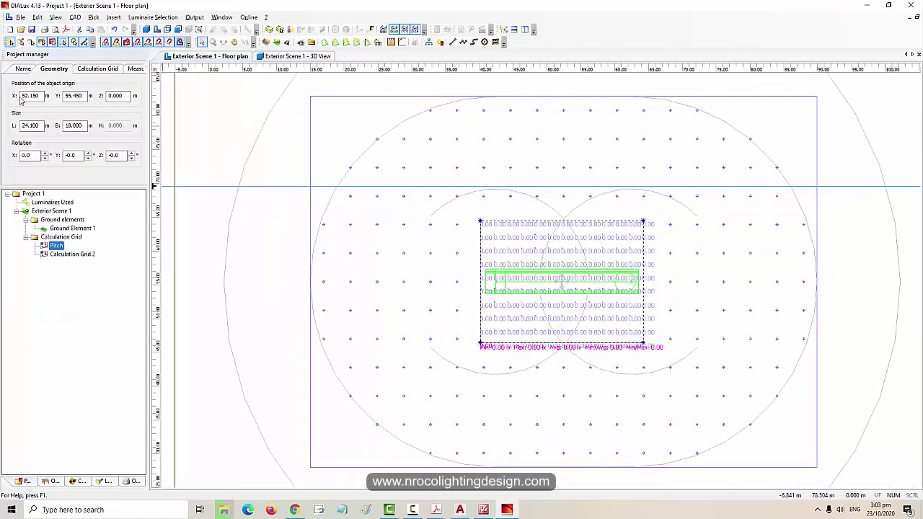
left_click(69, 255)
left_click(23, 69)
left_click_drag(99, 85, 49, 85)
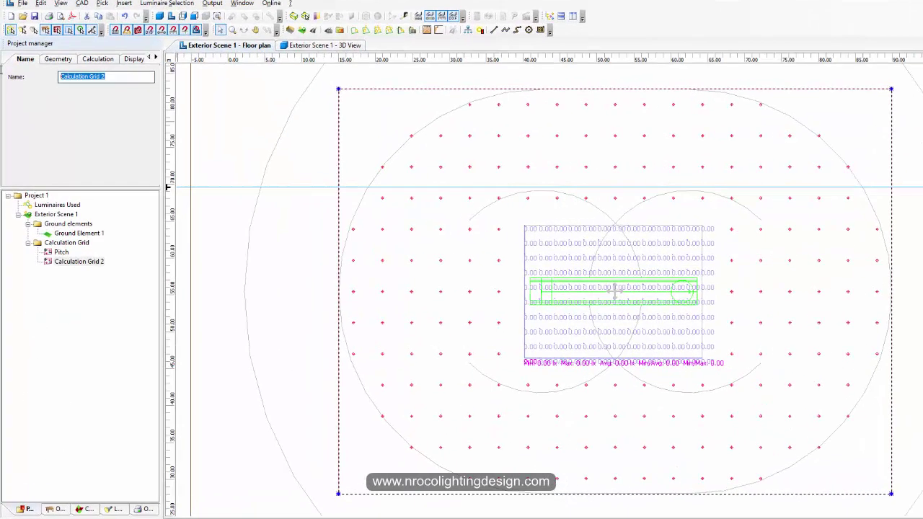
type("P")
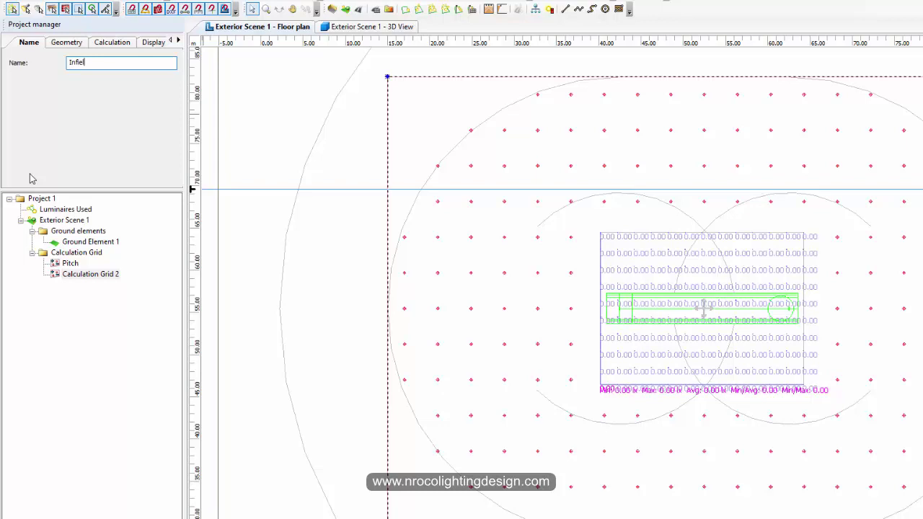
key("Return")
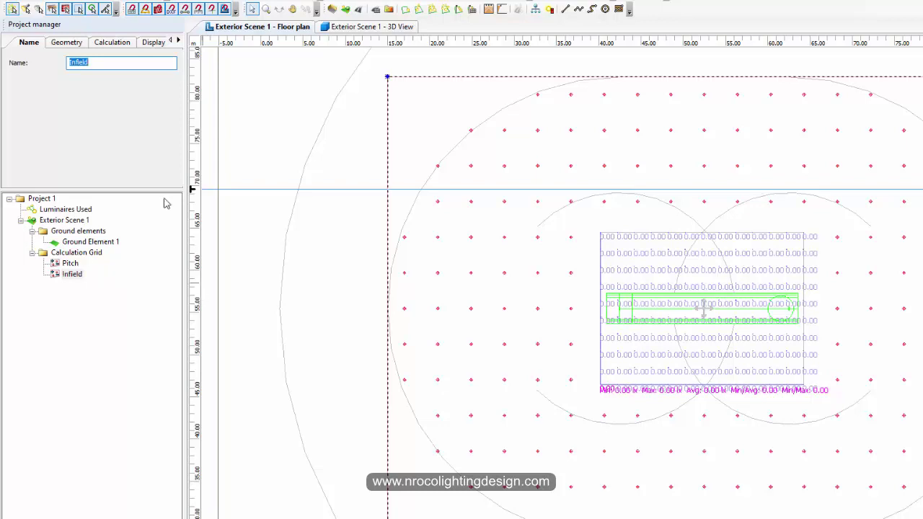
- Check the Infield grid's calculation and display options and delete the grid
left_click(68, 44)
left_click(111, 45)
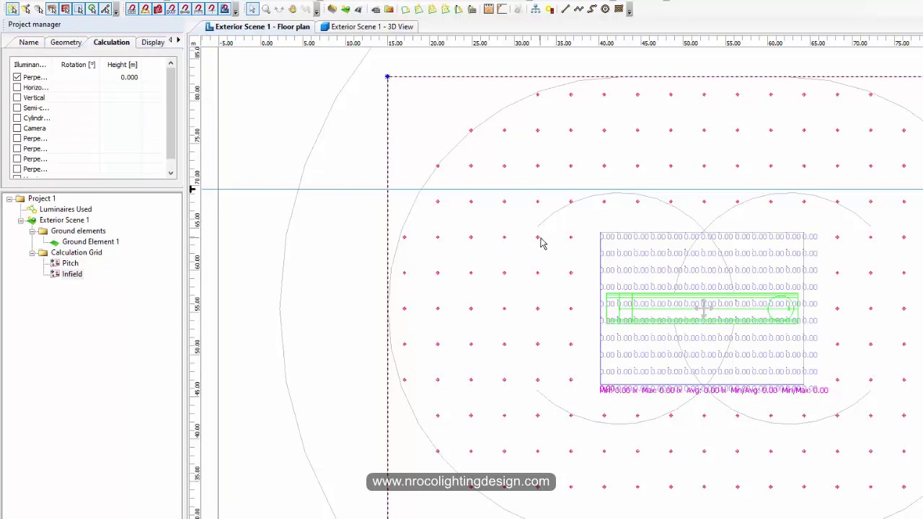
left_click(152, 43)
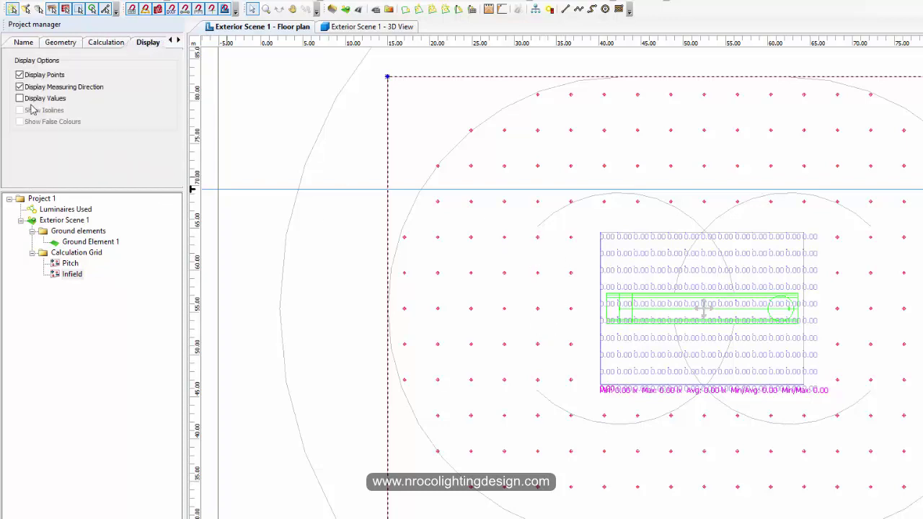
left_click(61, 43)
left_click(478, 153)
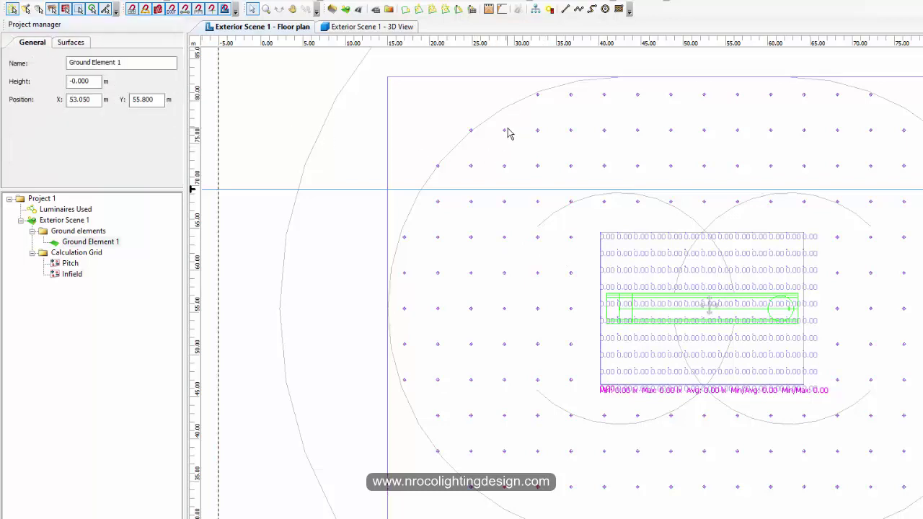
left_click(465, 164)
key("Delete")
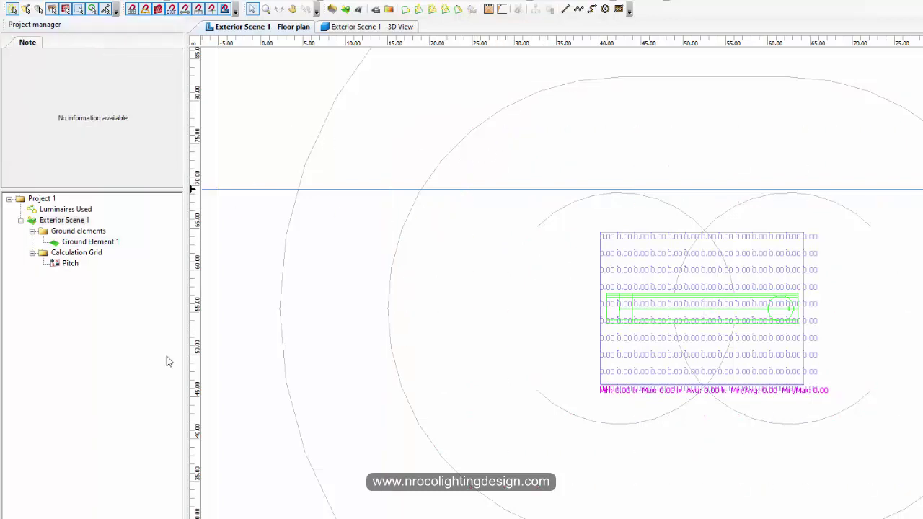
- Place a new calculation grid on the field and stretch it to enclose the middle zone, about 75.2 by 54.9 m
left_click(64, 511)
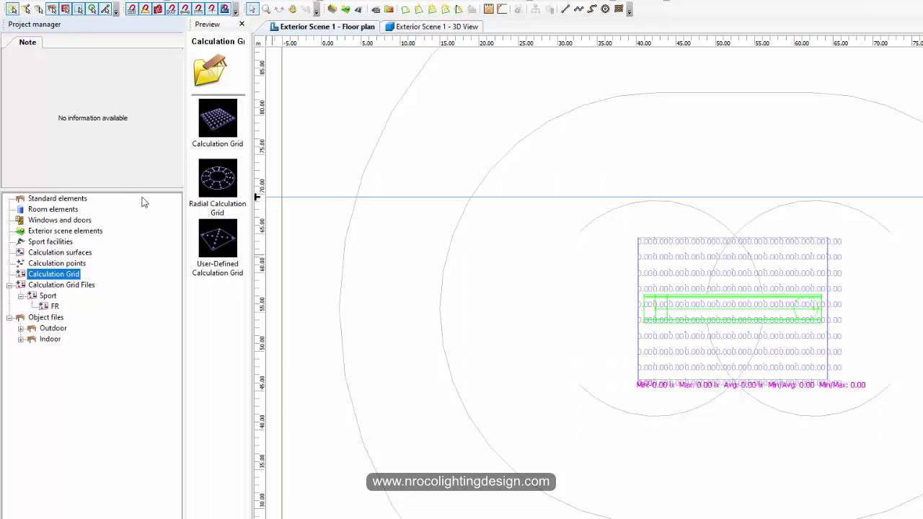
left_click_drag(208, 117, 920, 320)
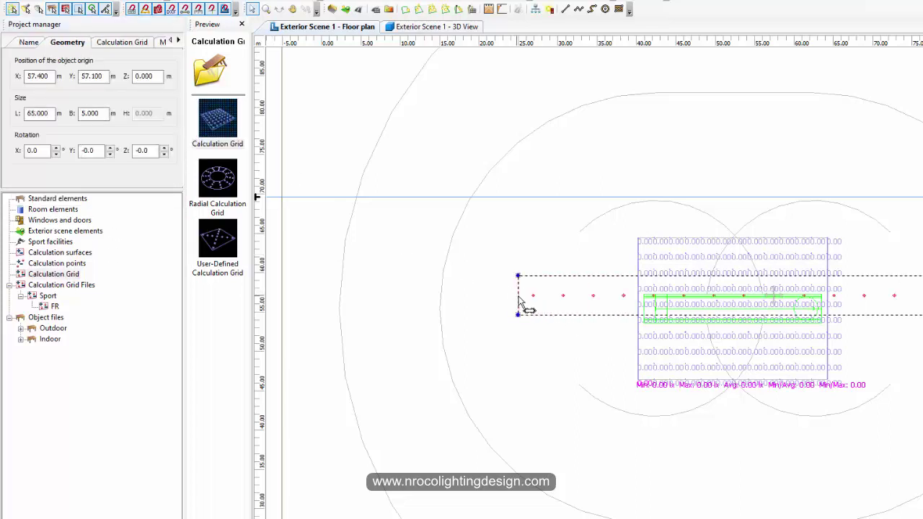
left_click_drag(520, 303, 438, 304)
left_click_drag(644, 277, 672, 92)
left_click_drag(626, 316, 658, 518)
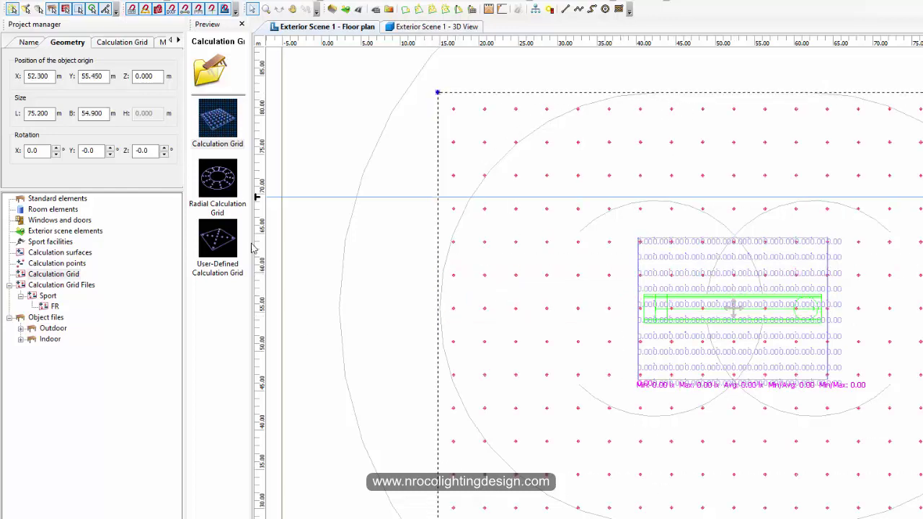
- Rename the new calculation grid as Infield
left_click(27, 45)
left_click_drag(124, 63, 40, 72)
type("I")
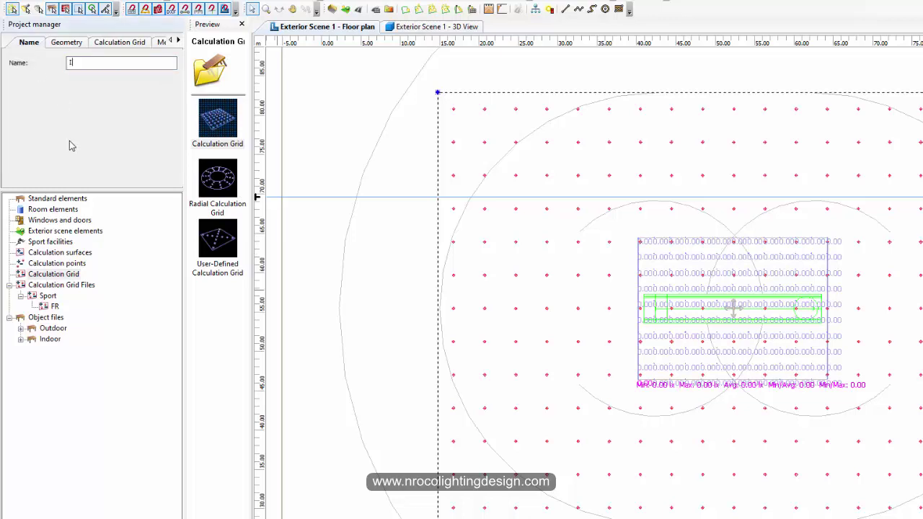
type("nfield")
key("Return")
- Fine-tune the Infield grid's left and right edges to meet the curved zone boundary, making it about 74.9 m long
left_click(70, 39)
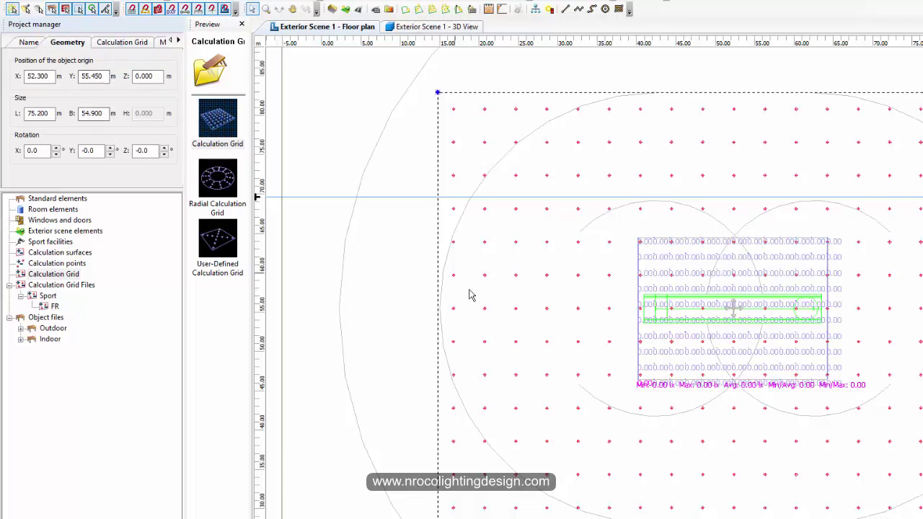
scroll(497, 299, "up", 3)
left_click_drag(381, 291, 383, 300)
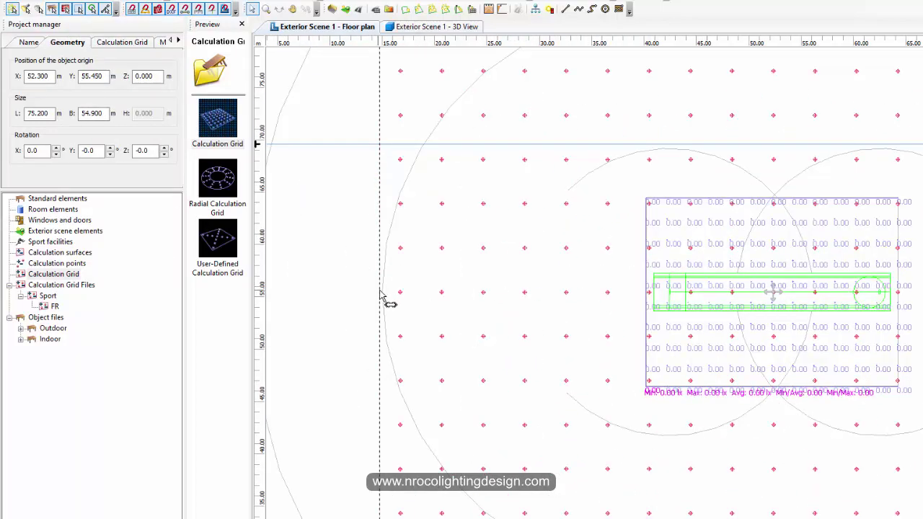
middle_click_drag(920, 305, 494, 312)
left_click_drag(717, 289, 714, 289)
scroll(703, 283, "down", 5)
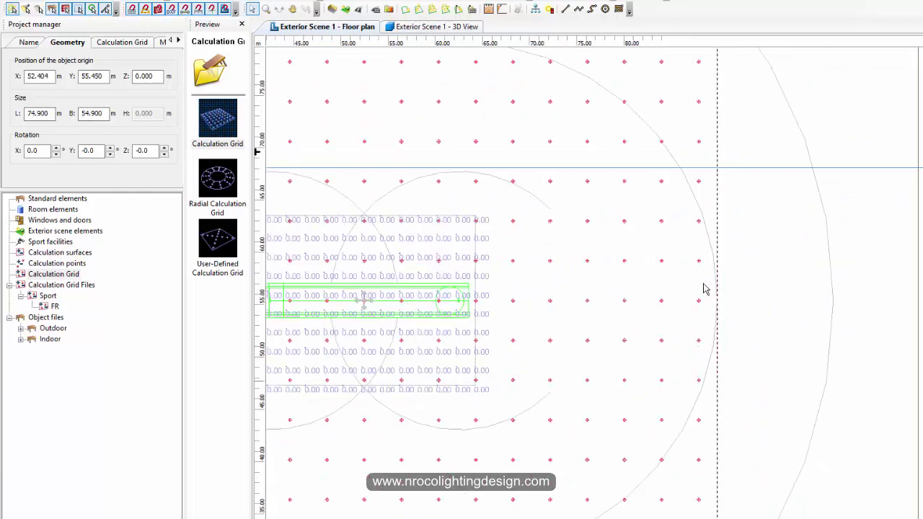
scroll(565, 194, "up", 5)
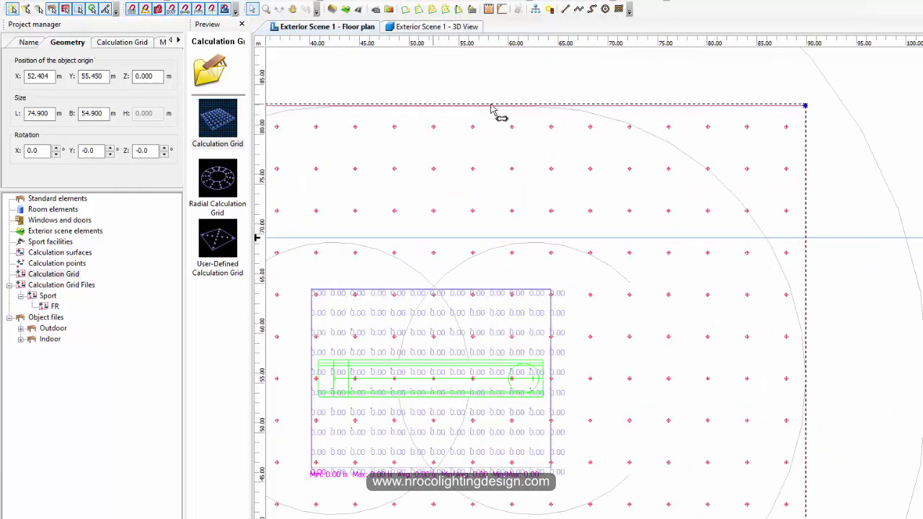
middle_click_drag(635, 369, 803, 116)
middle_click_drag(550, 233, 666, 346)
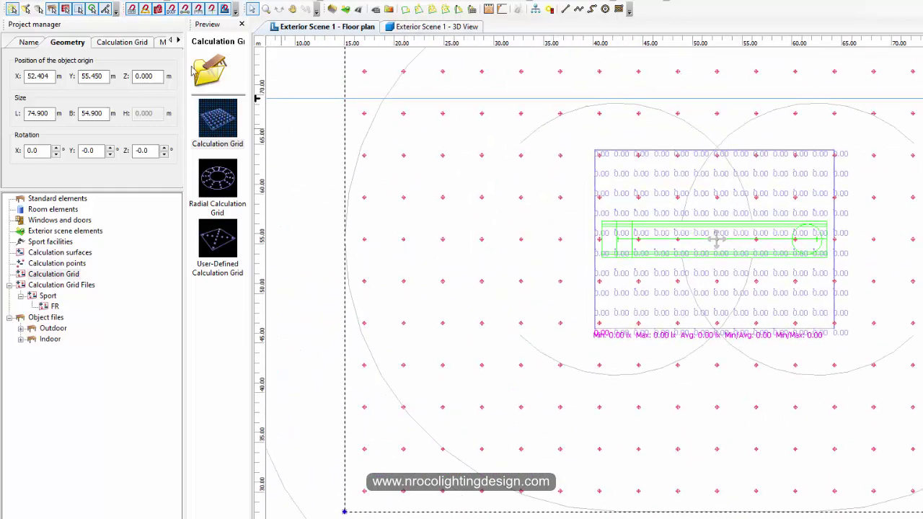
- Define the Infield grid's calculation points by distance, with 4 m spacing in both X and Y
left_click(116, 46)
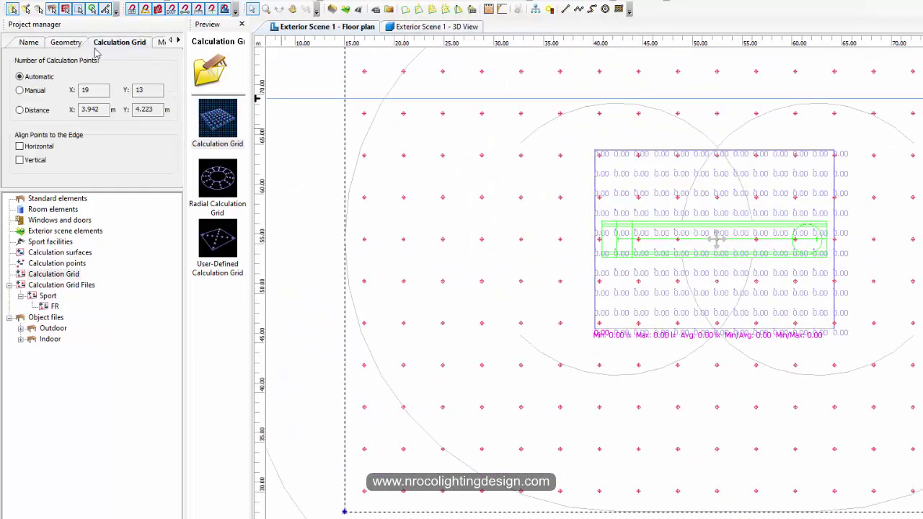
left_click(20, 111)
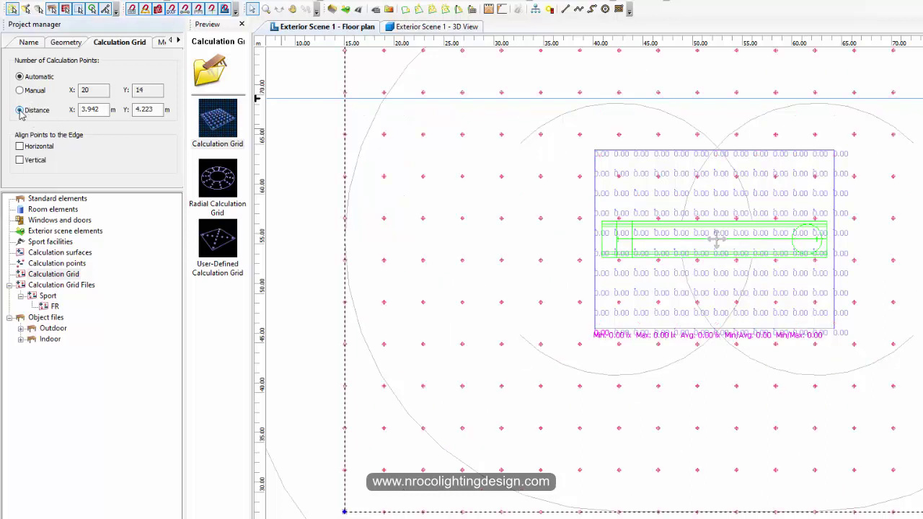
left_click(72, 109)
type("2")
key("Tab")
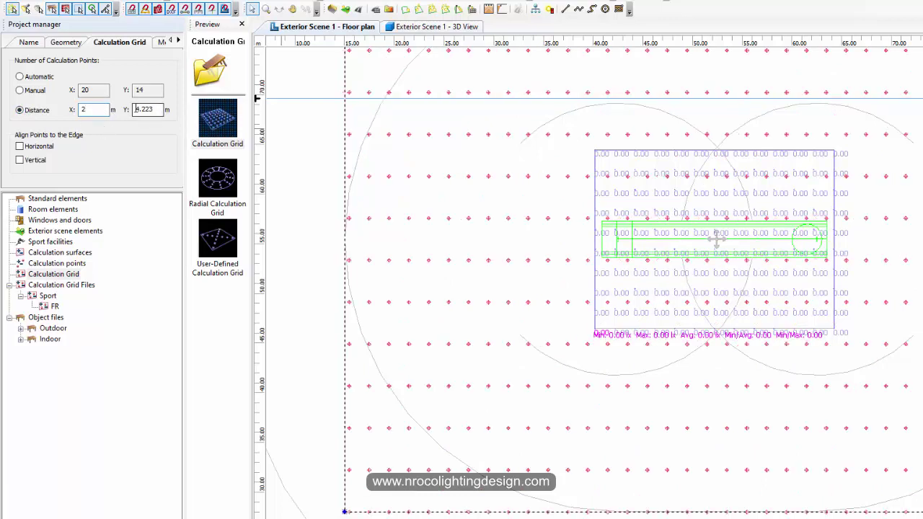
key("shift+Tab")
type("4")
left_click_drag(157, 109, 131, 110)
type("4")
left_click(102, 109)
- Switch the Infield grid's calculation from perpendicular to horizontal illuminance
middle_click_drag(299, 189, 353, 261)
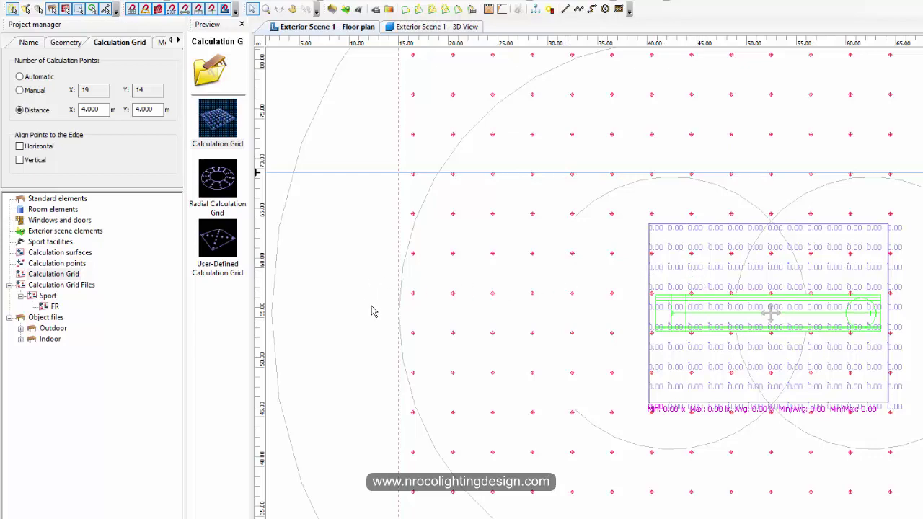
middle_click_drag(376, 308, 410, 368)
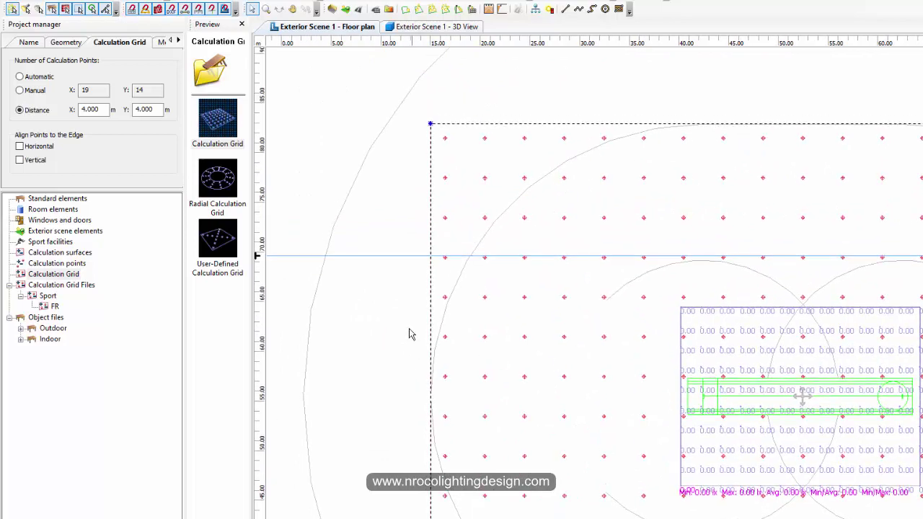
scroll(465, 179, "down", 2)
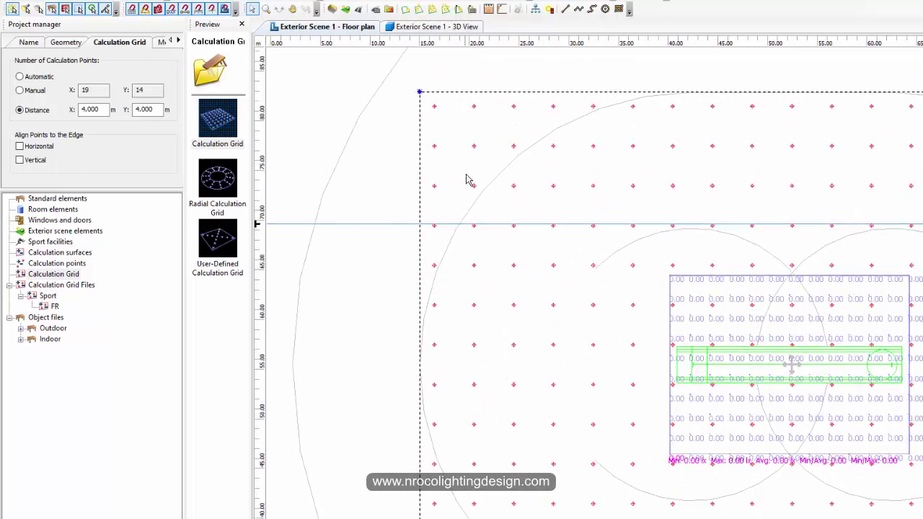
scroll(466, 180, "up", 2)
right_click(451, 174)
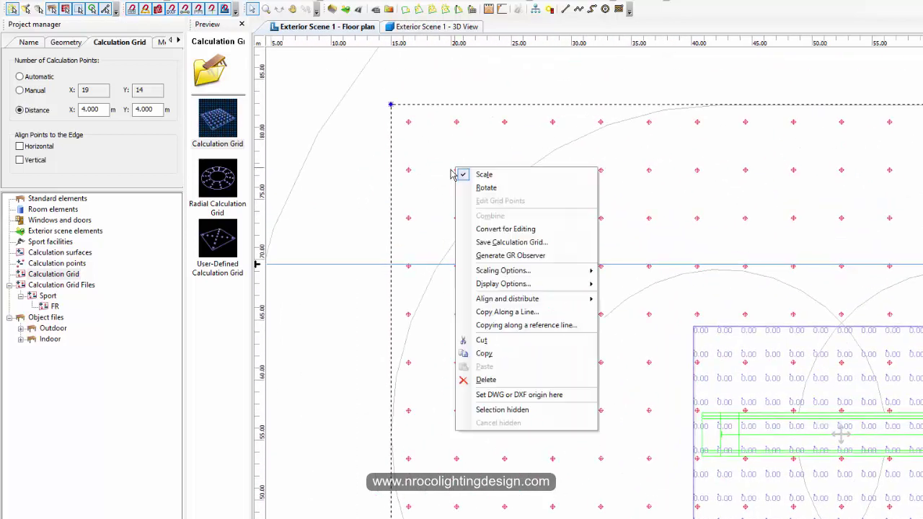
left_click(160, 42)
left_click(178, 40)
left_click(139, 45)
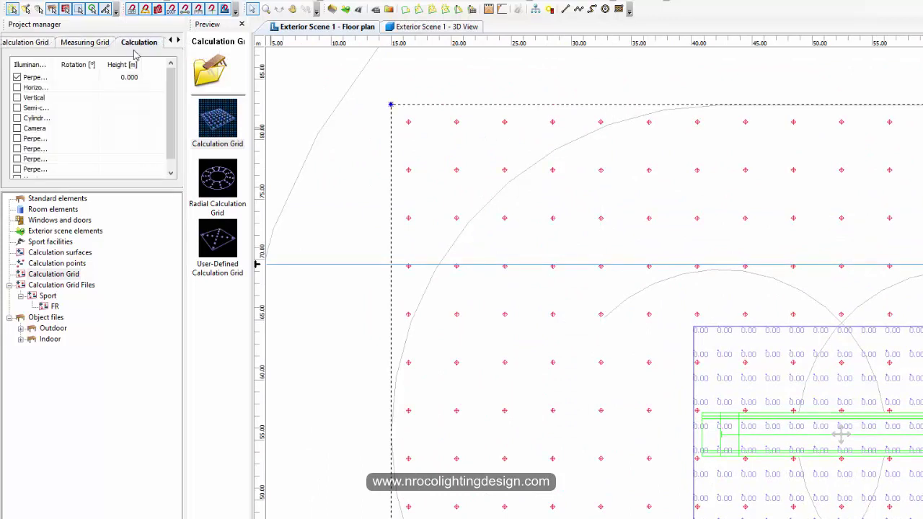
left_click(18, 87)
- Enable the display of values for the Infield grid, leaving gradient calculation off
left_click(178, 40)
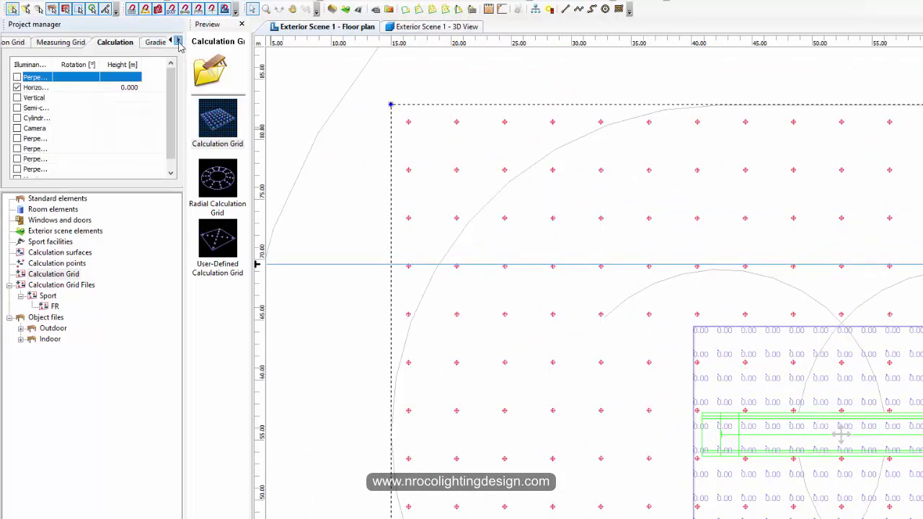
left_click(178, 40)
left_click(138, 43)
left_click(179, 40)
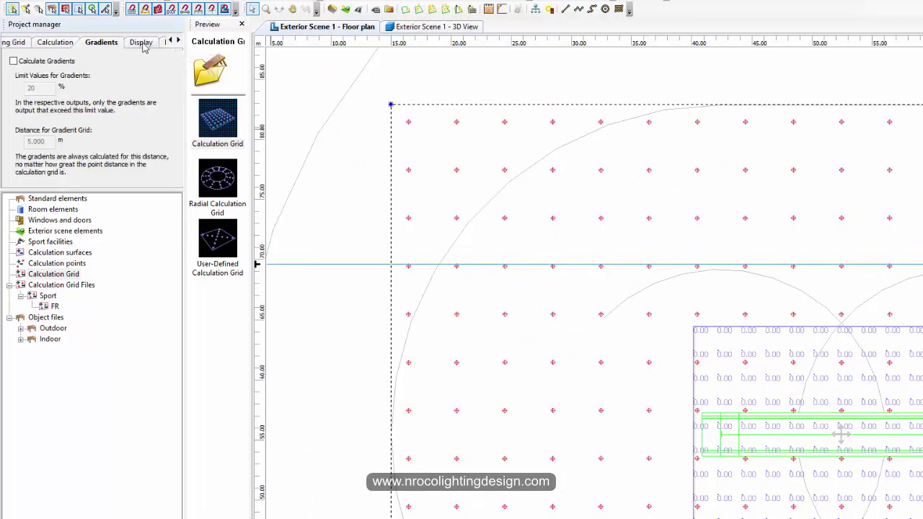
left_click(138, 42)
left_click(20, 98)
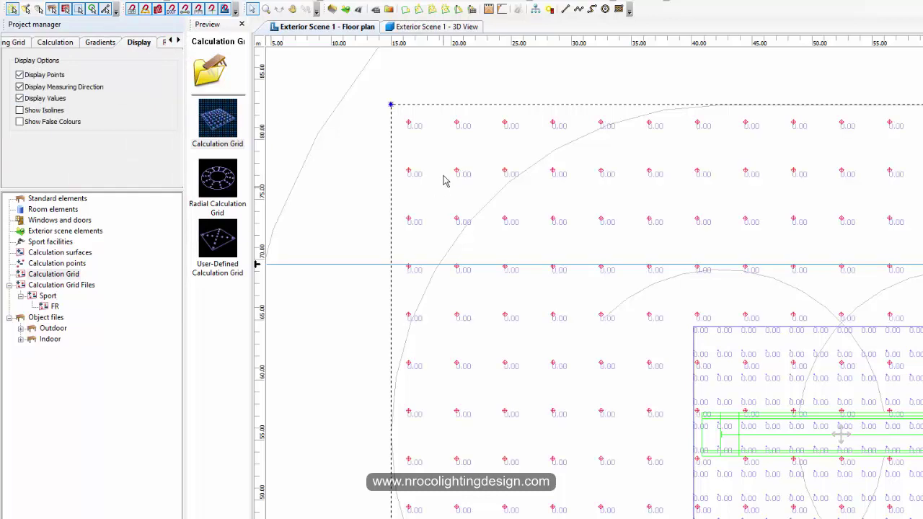
- Set the Infield grid's real-time calculation to horizontal illuminance
left_click(178, 40)
left_click(147, 43)
left_click(30, 88)
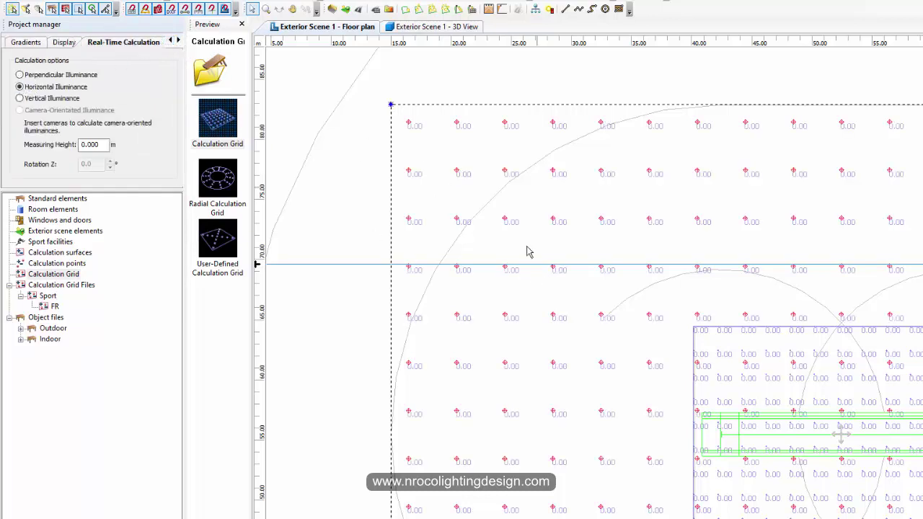
- Convert the Infield calculation grid for editing and start editing its individual grid points
right_click(457, 171)
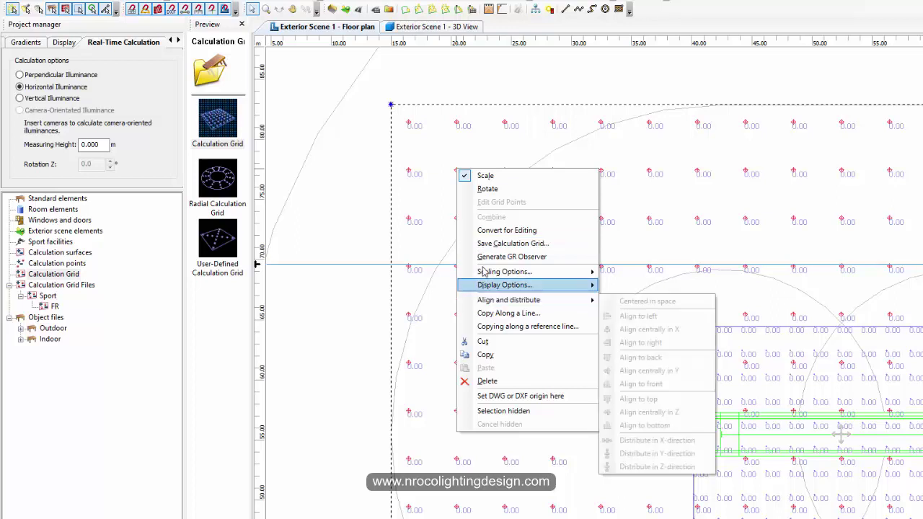
left_click(486, 230)
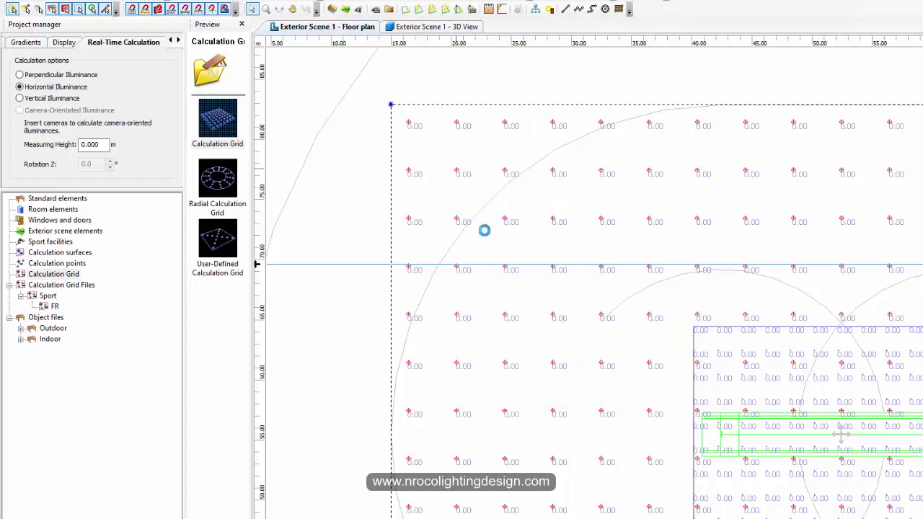
right_click(457, 125)
left_click(476, 150)
- Delete the Infield grid points lying outside the curved infield boundary at the grid's upper-left corner
left_click_drag(387, 106, 476, 194)
key("Delete")
left_click_drag(483, 99, 520, 194)
key("Delete")
left_click_drag(522, 92, 609, 136)
key("Delete")
left_click_drag(352, 195, 474, 247)
key("Delete")
left_click_drag(371, 232, 433, 357)
key("Delete")
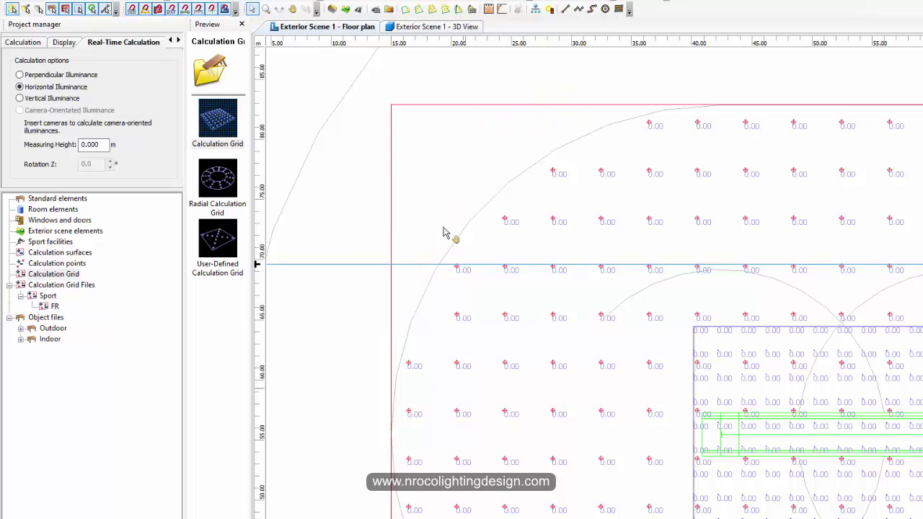
- Delete the Infield grid points lying outside the curved boundary at the grid's lower-left corner
scroll(444, 235, "down", 5)
left_click_drag(365, 188, 441, 450)
key("Delete")
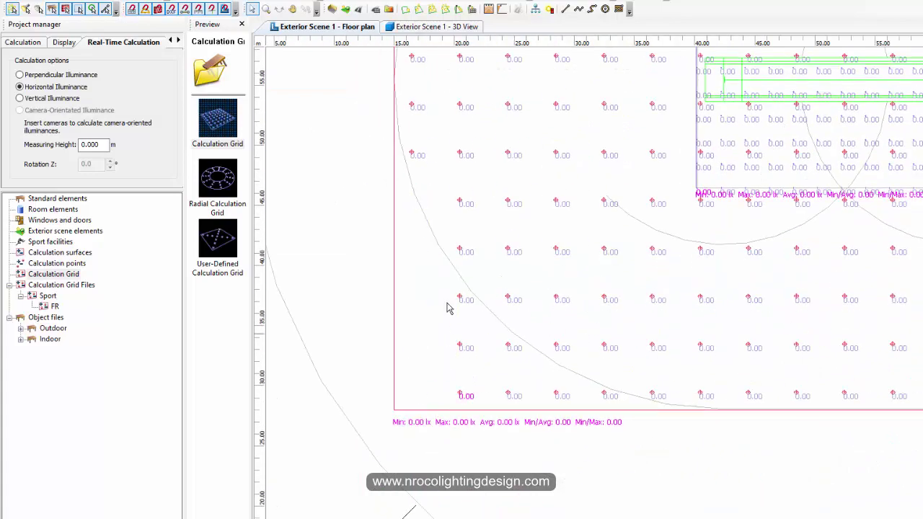
left_click_drag(434, 281, 494, 444)
key("Delete")
left_click_drag(480, 320, 526, 418)
key("Delete")
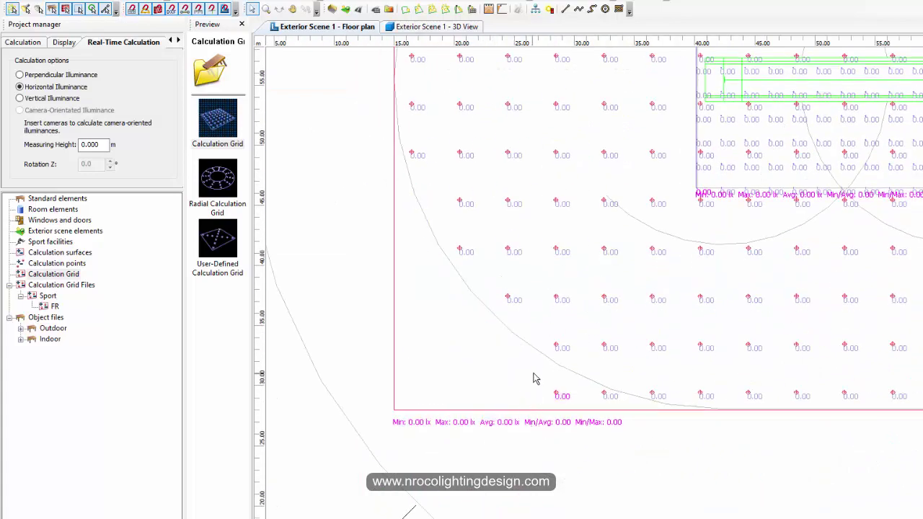
left_click_drag(532, 372, 571, 407)
key("Delete")
- Delete the Infield grid points lying outside the curved boundary at the corners on the field's right side
middle_click_drag(808, 80, 383, 480)
left_click_drag(652, 119, 745, 195)
key("Delete")
scroll(744, 226, "down", 6)
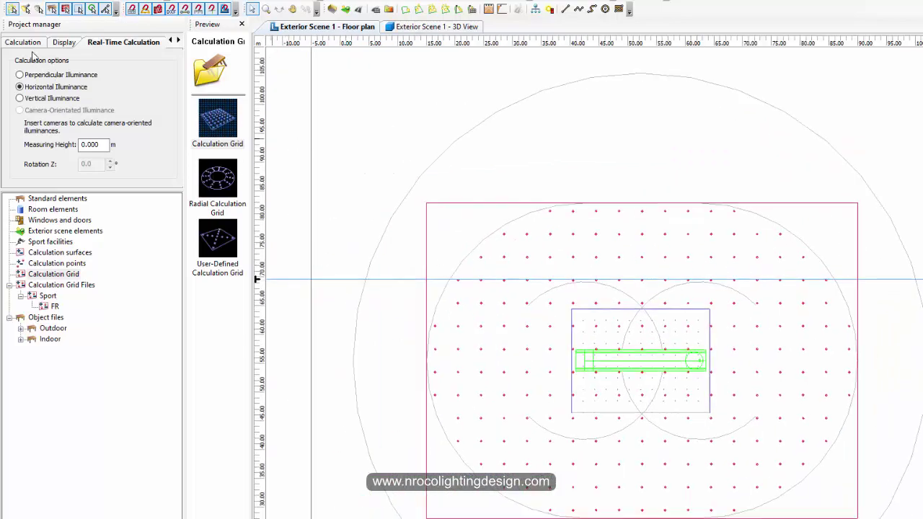
- Insert a new calculation grid between the infield and outer boundaries and widen it across the field to about 93.3 m
middle_click_drag(366, 204, 489, 162)
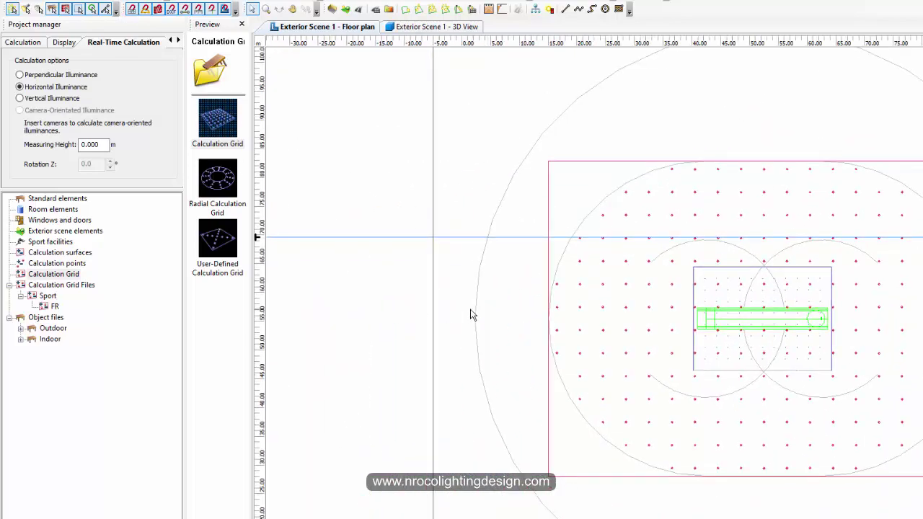
scroll(500, 293, "up", 2)
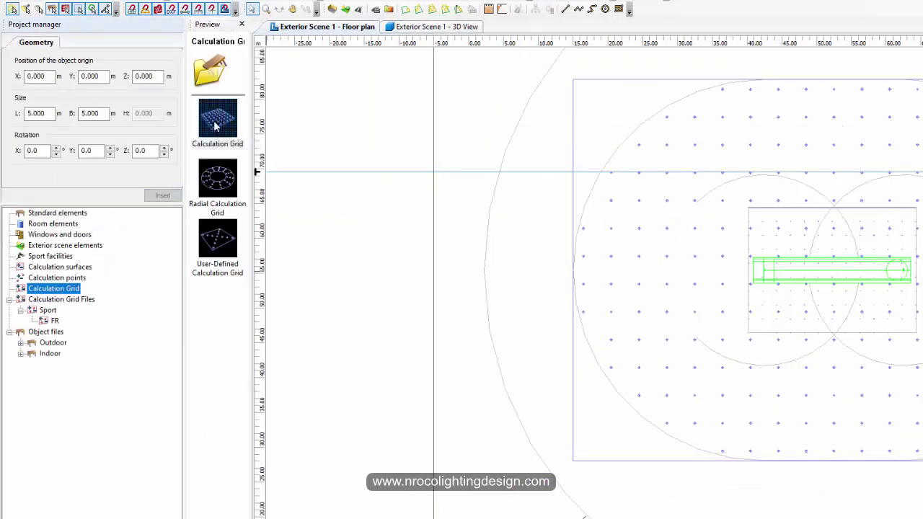
left_click(551, 281)
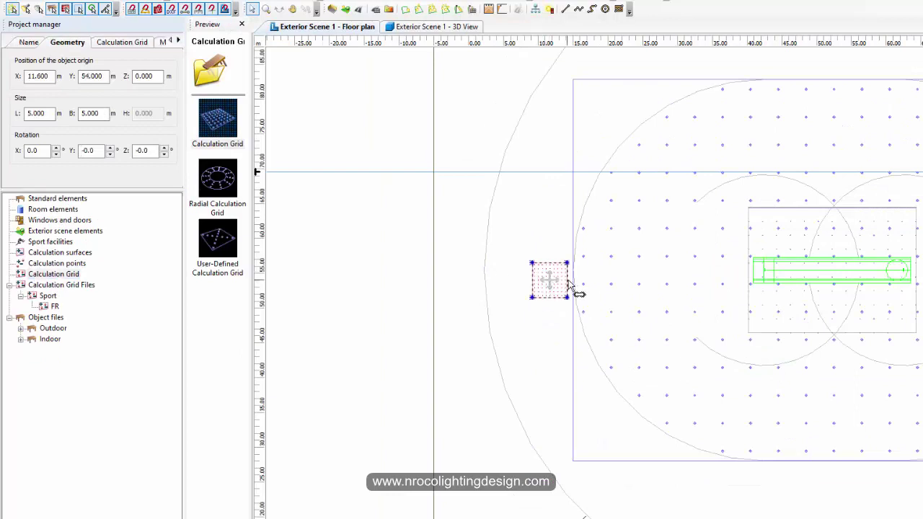
left_click_drag(566, 280, 922, 280)
middle_click_drag(790, 280, 670, 267)
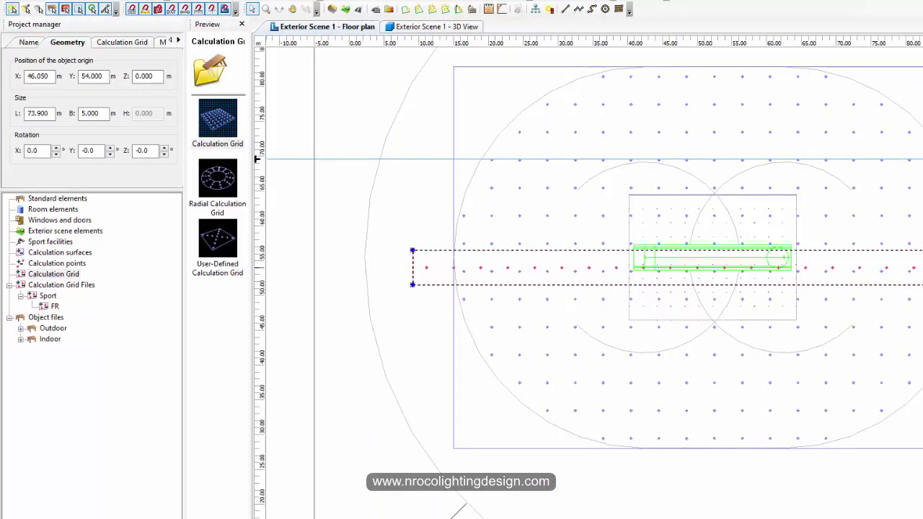
left_click_drag(922, 267, 922, 267)
- Stretch the new calculation grid to about 100.2 m by 99.6 m so it encloses the outer field boundary
left_click_drag(713, 285, 736, 439)
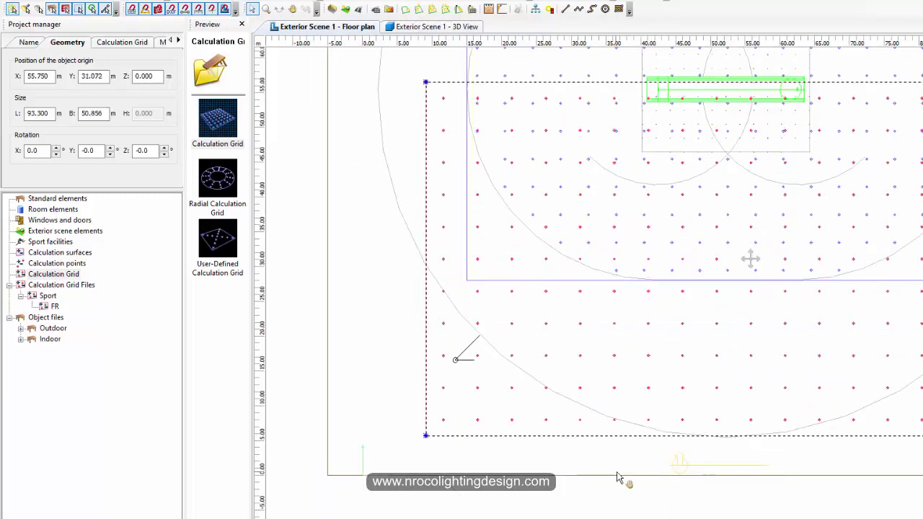
middle_click_drag(751, 133, 723, 266)
scroll(724, 270, "down", 2)
left_click_drag(711, 323, 709, 101)
left_click_drag(488, 291, 461, 301)
left_click(406, 504)
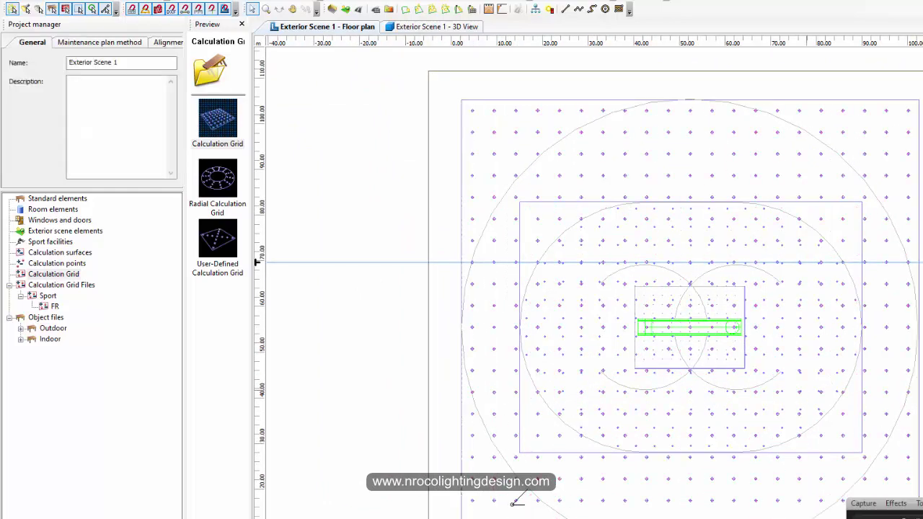
- Select the new large calculation grid in the project tree and rename it Outfield
scroll(711, 323, "up", 2)
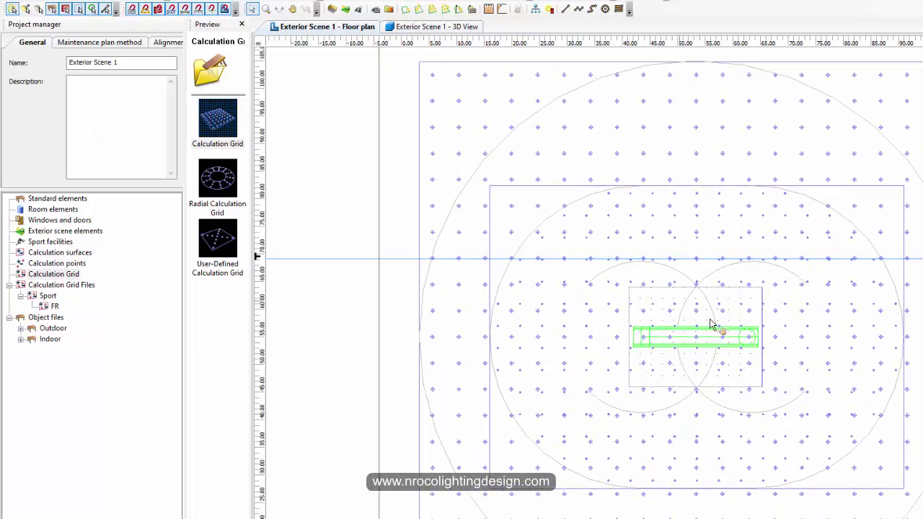
middle_click_drag(524, 270, 404, 263)
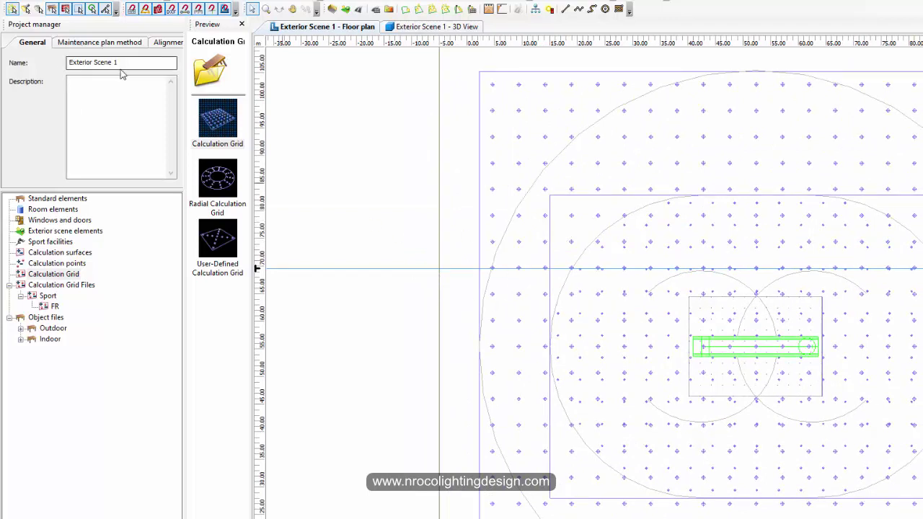
left_click(28, 516)
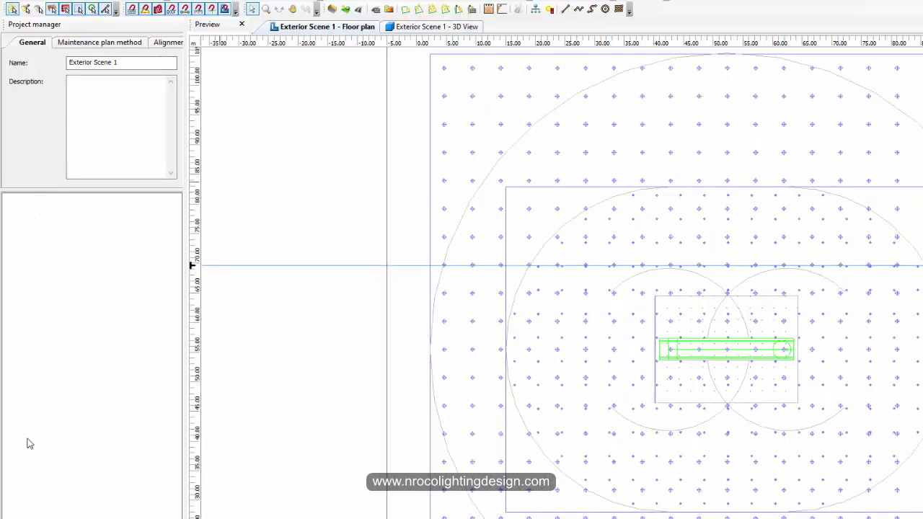
left_click(69, 275)
left_click(73, 283)
left_click(30, 43)
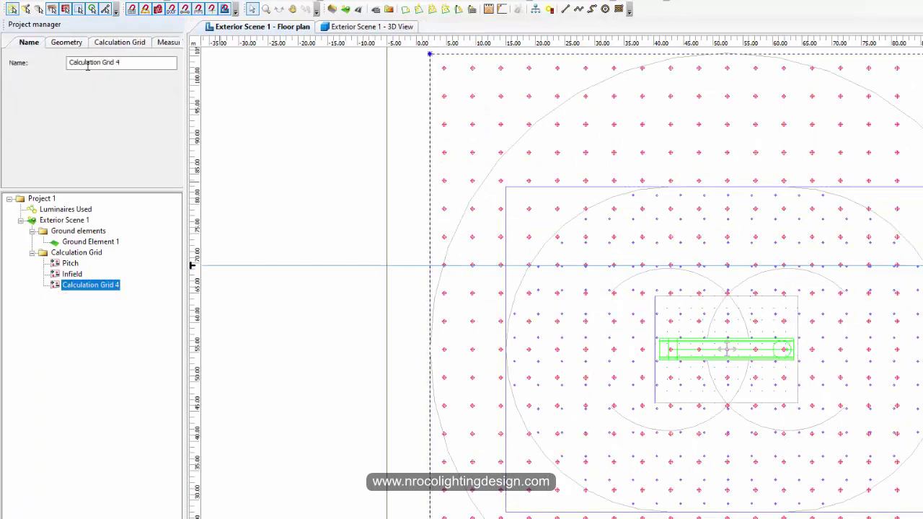
key("Tab")
type("O")
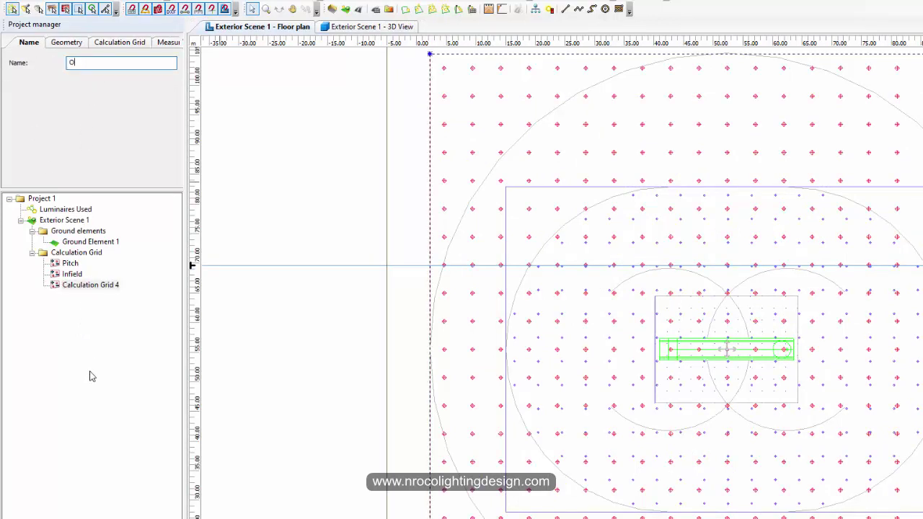
key("Return")
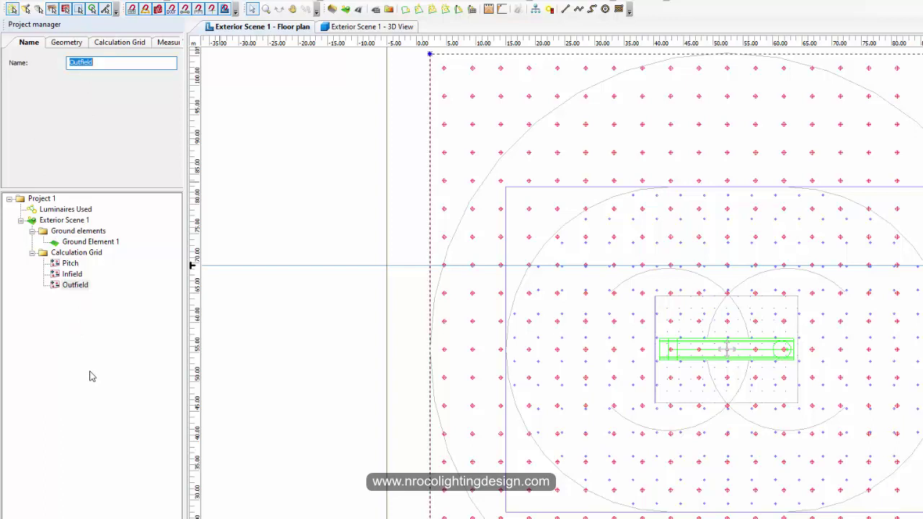
- Define the Outfield grid's calculation points by distance, with 5 m spacing in both X and Y
left_click(64, 44)
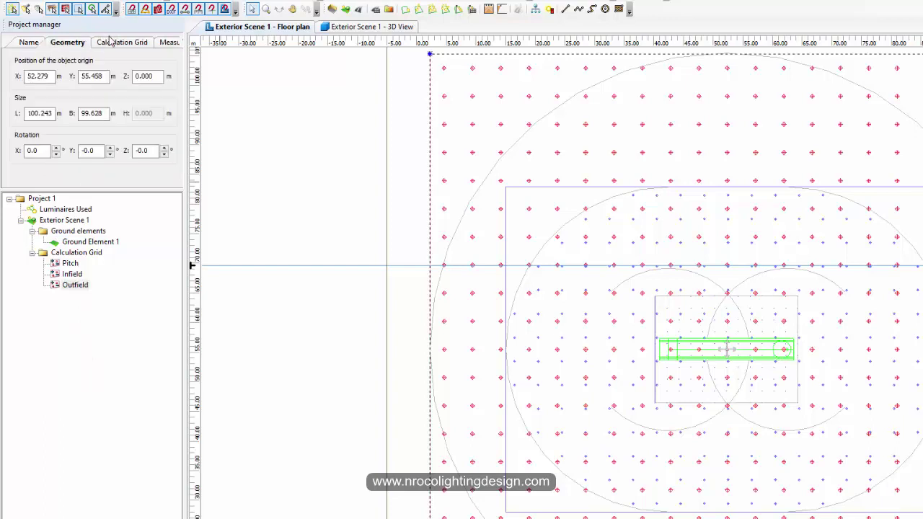
left_click(50, 113)
left_click_drag(103, 114, 92, 107)
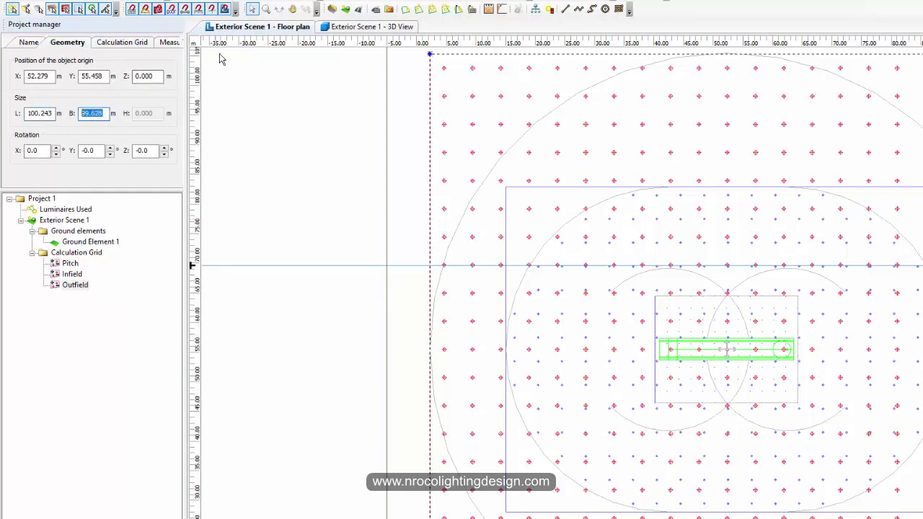
left_click(122, 44)
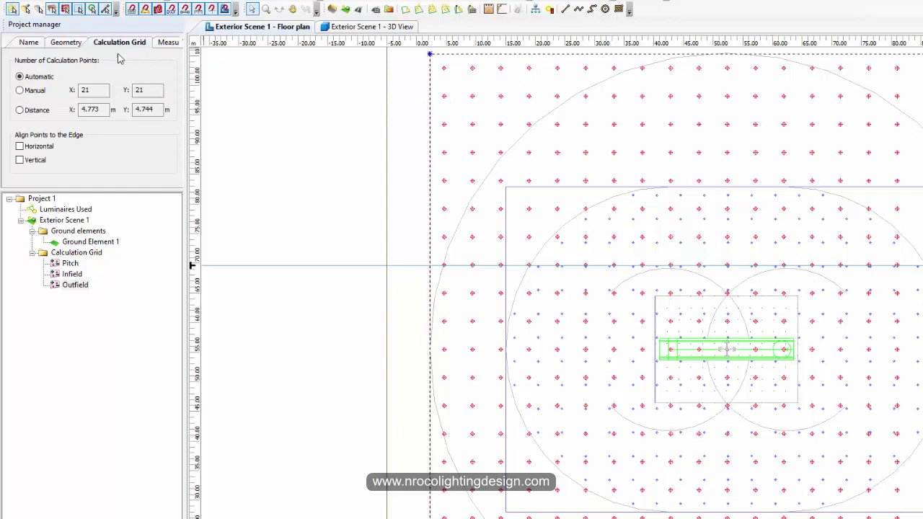
left_click(21, 110)
type("5")
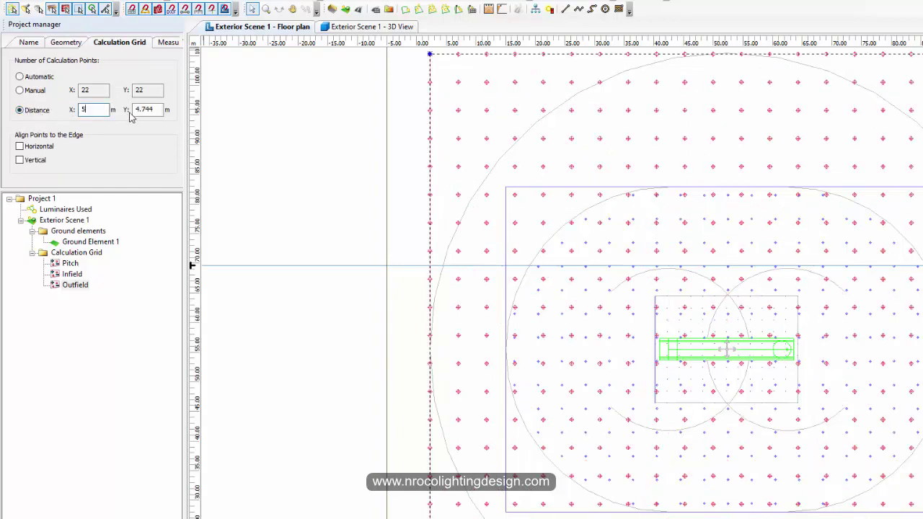
key("Tab")
type("5")
key("Return")
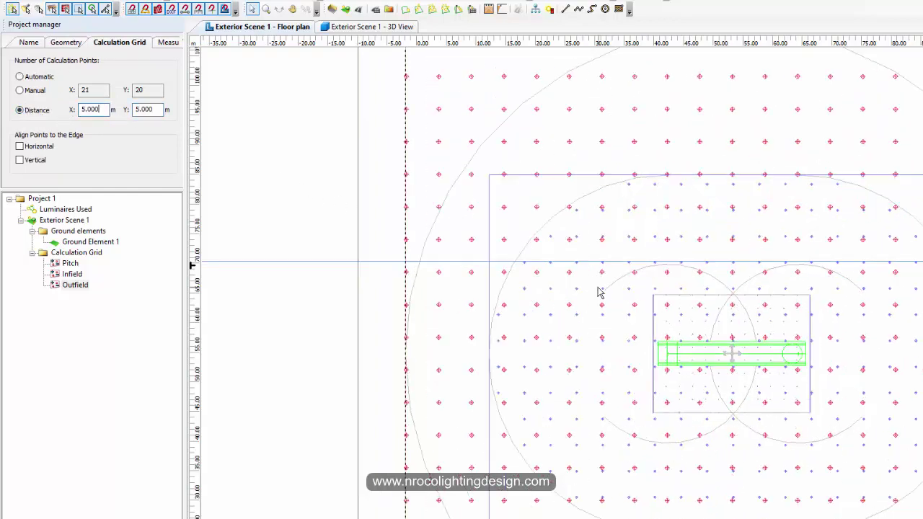
- Widen the project manager panel and open the Outfield grid's illuminance calculation settings
scroll(488, 233, "up", 3)
scroll(487, 232, "up", 1)
scroll(467, 195, "down", 6)
middle_click_drag(466, 222, 614, 225)
left_click(168, 43)
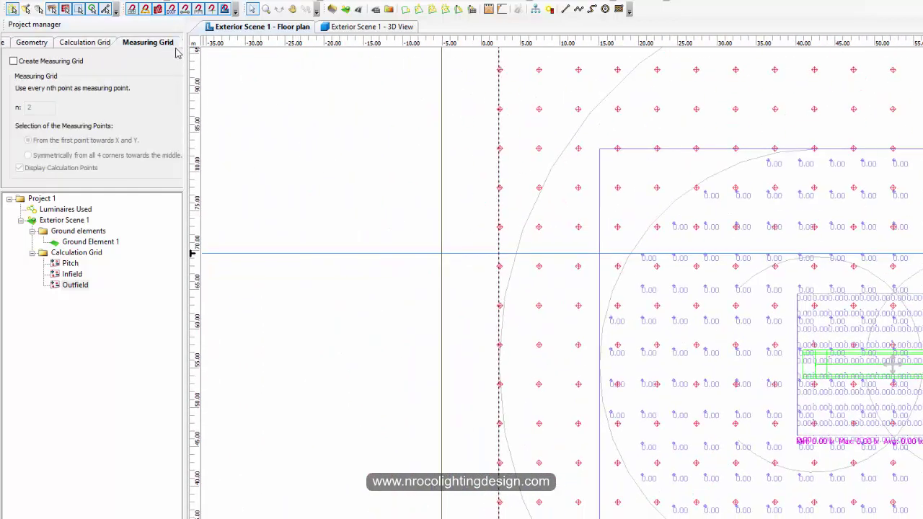
left_click_drag(182, 73, 225, 74)
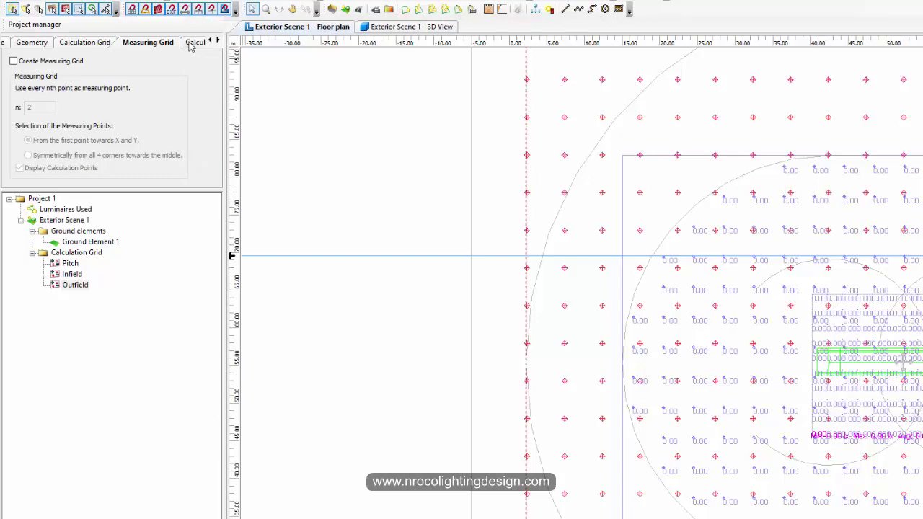
left_click(194, 42)
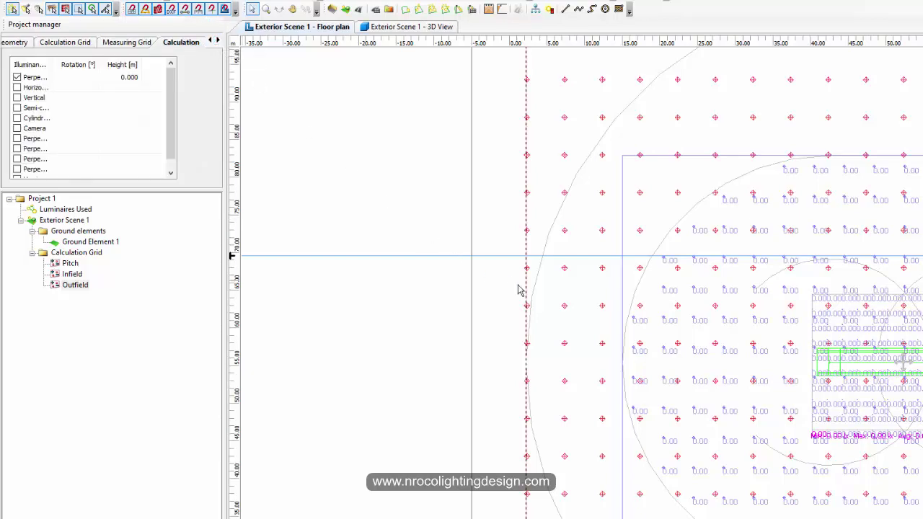
middle_click_drag(518, 290, 431, 244)
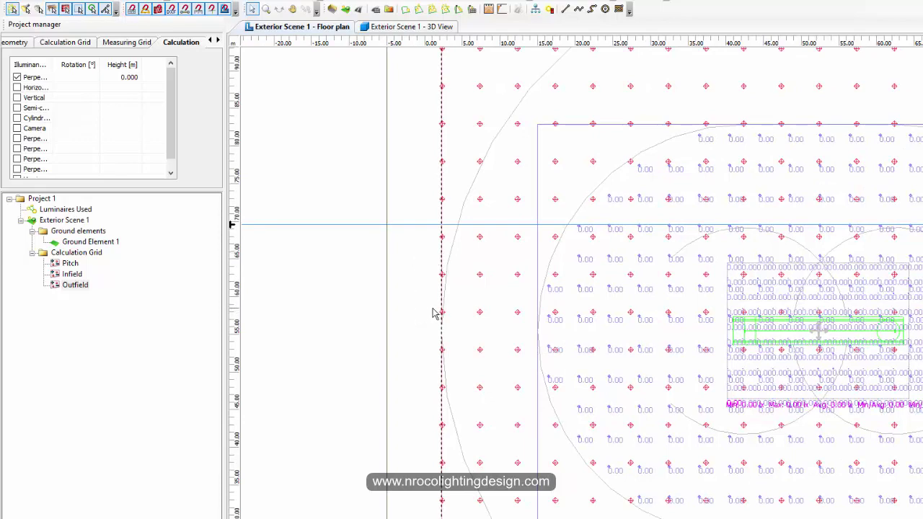
middle_click_drag(408, 289, 391, 278)
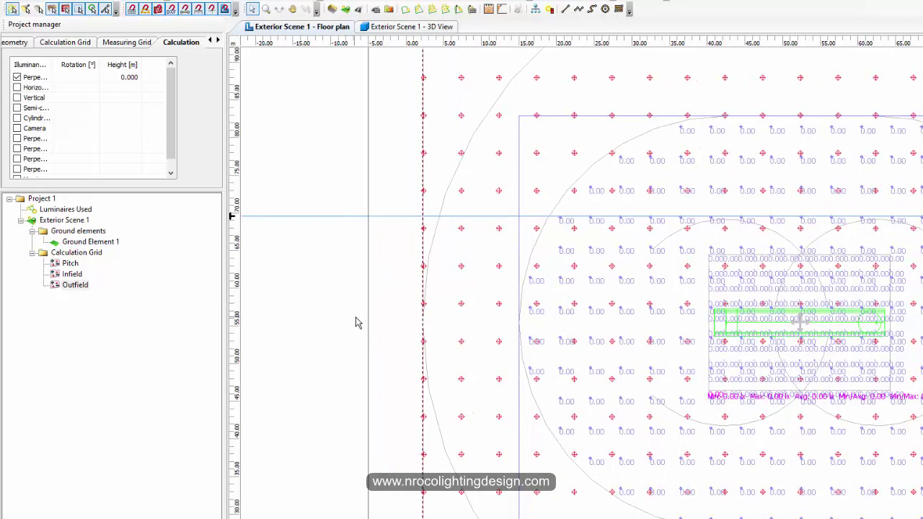
middle_click_drag(343, 308, 319, 265)
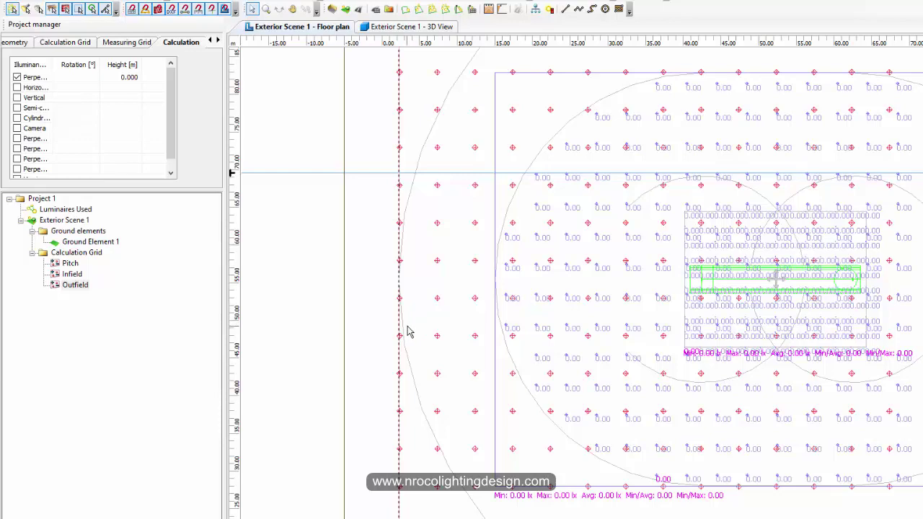
middle_click_drag(408, 292, 387, 373)
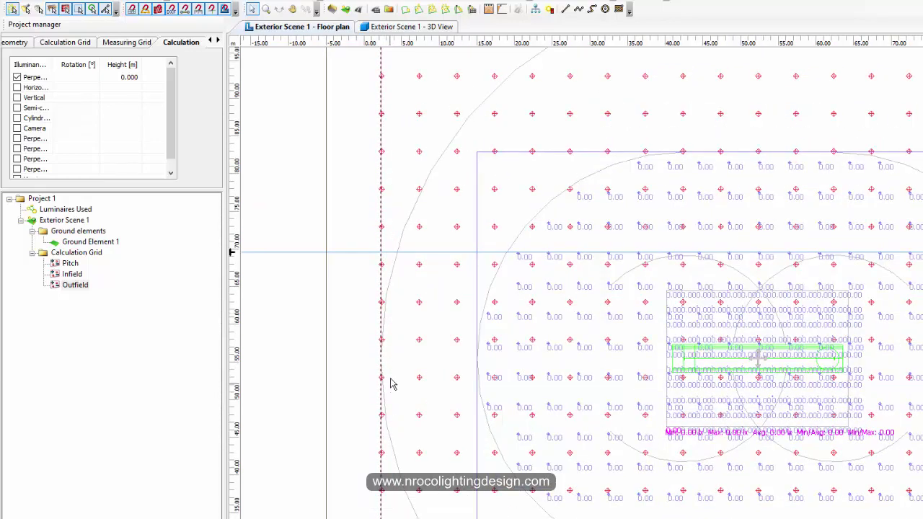
middle_click_drag(353, 204, 392, 302)
scroll(314, 175, "up", 1)
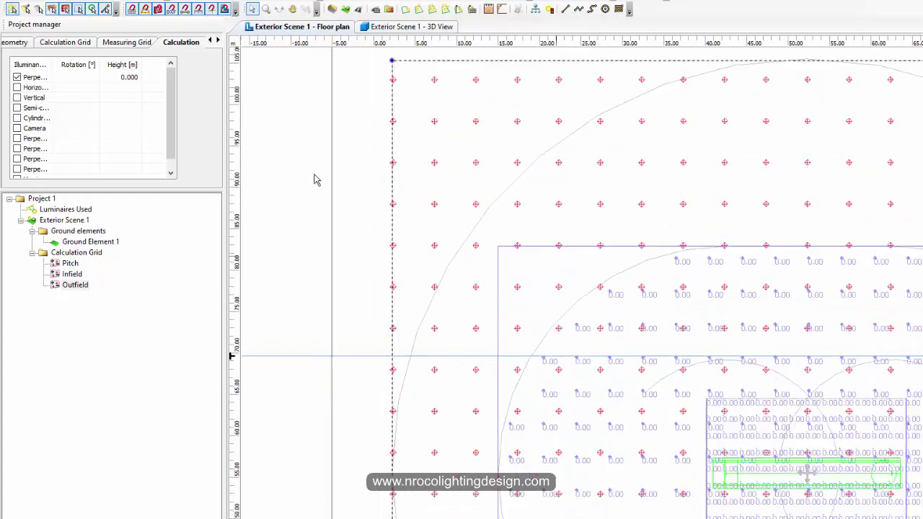
scroll(316, 176, "up", 1)
middle_click_drag(394, 240, 392, 287)
scroll(353, 141, "up", 2)
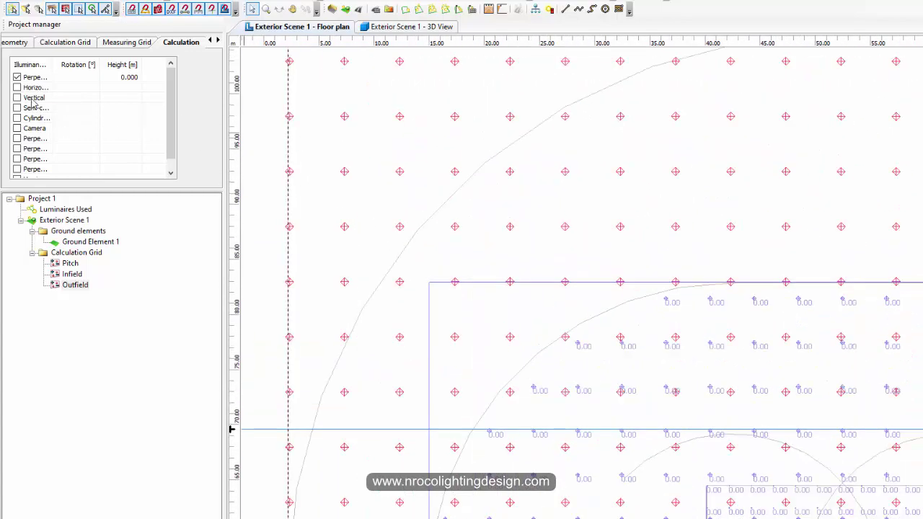
- Switch the Outfield grid's calculation from perpendicular to horizontal illuminance
left_click(17, 87)
left_click(20, 79)
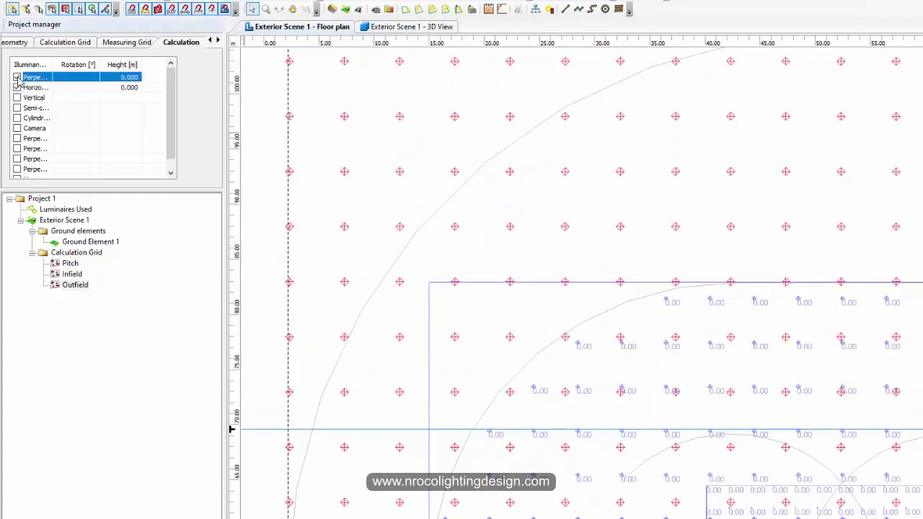
- Turn on the display of values for the Outfield grid and set its real-time calculation to horizontal illuminance
left_click(210, 40)
left_click(178, 44)
left_click(218, 40)
left_click(218, 40)
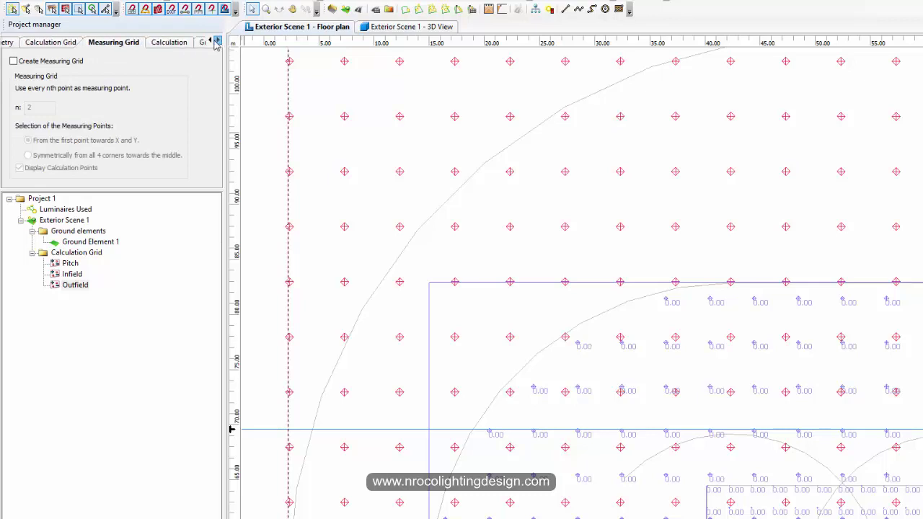
left_click(154, 42)
left_click(218, 40)
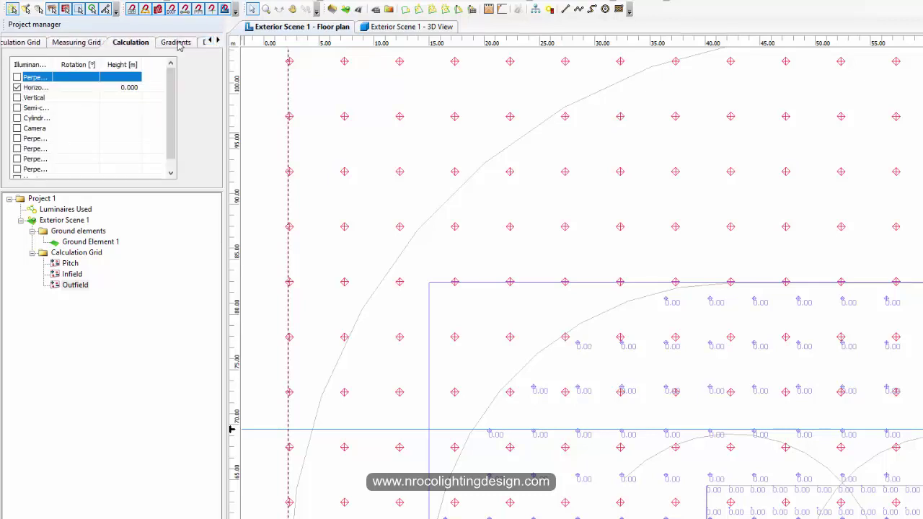
left_click(177, 42)
left_click(218, 40)
left_click(170, 43)
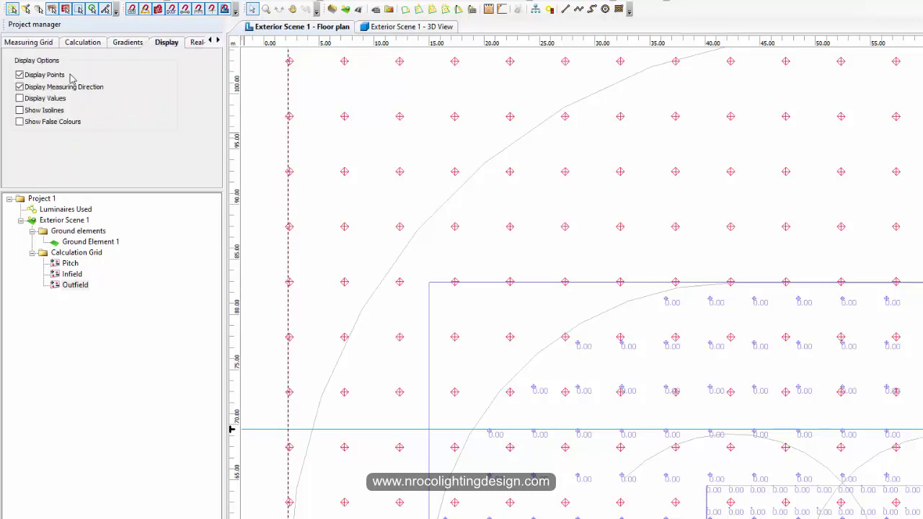
left_click(22, 99)
left_click(218, 40)
left_click(180, 43)
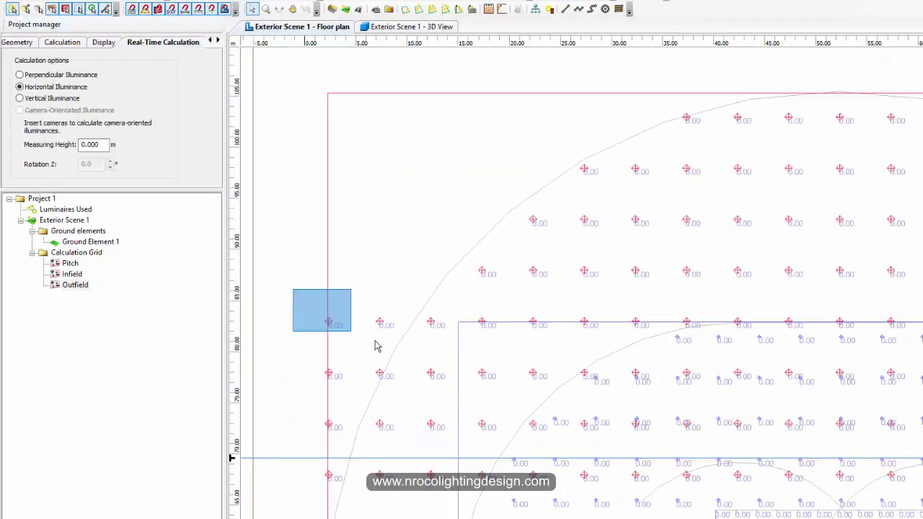
- Delete the remaining Outfield grid points that lie outside the field boundary curve in the field's upper-left corner
left_click_drag(375, 341, 404, 351)
key("Delete")
left_click_drag(303, 348, 389, 393)
key("Delete")
left_click_drag(305, 391, 349, 500)
key("Delete")
- Delete the Outfield grid points outside the boundary curve in the field's upper-right corner and down its upper right edge
middle_click_drag(620, 425, 577, 462)
middle_click_drag(894, 274, 578, 337)
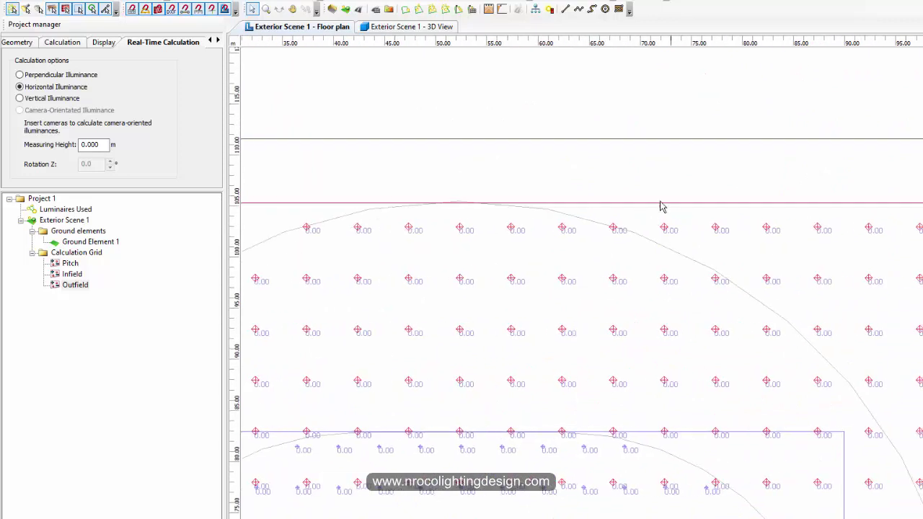
left_click_drag(647, 181, 921, 236)
key("Delete")
left_click_drag(744, 251, 922, 301)
key("Delete")
left_click_drag(801, 310, 922, 352)
key("Delete")
left_click_drag(846, 359, 922, 496)
key("Delete")
key("Delete")
key("Delete")
middle_click_drag(922, 490, 830, 306)
left_click_drag(863, 328, 919, 435)
key("Delete")
left_click_drag(872, 412, 910, 481)
key("Delete")
- Delete the Outfield grid points outside the boundary curve in the field's lower-right corner
middle_click_drag(911, 485, 922, 173)
middle_click_drag(922, 518, 919, 431)
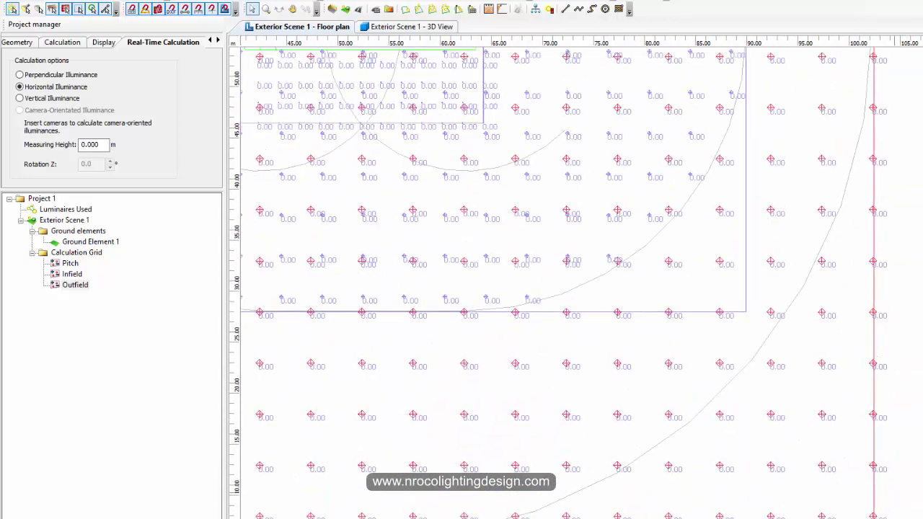
left_click_drag(905, 515, 815, 253)
key("Delete")
left_click_drag(907, 265, 890, 120)
key("Delete")
left_click_drag(819, 513, 750, 338)
key("Delete")
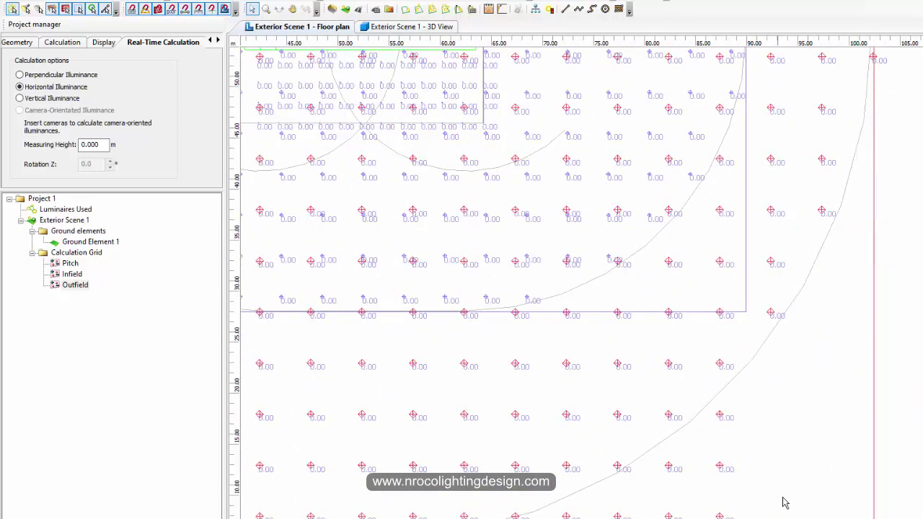
left_click_drag(792, 517, 693, 395)
key("Delete")
left_click_drag(738, 517, 646, 452)
key("Delete")
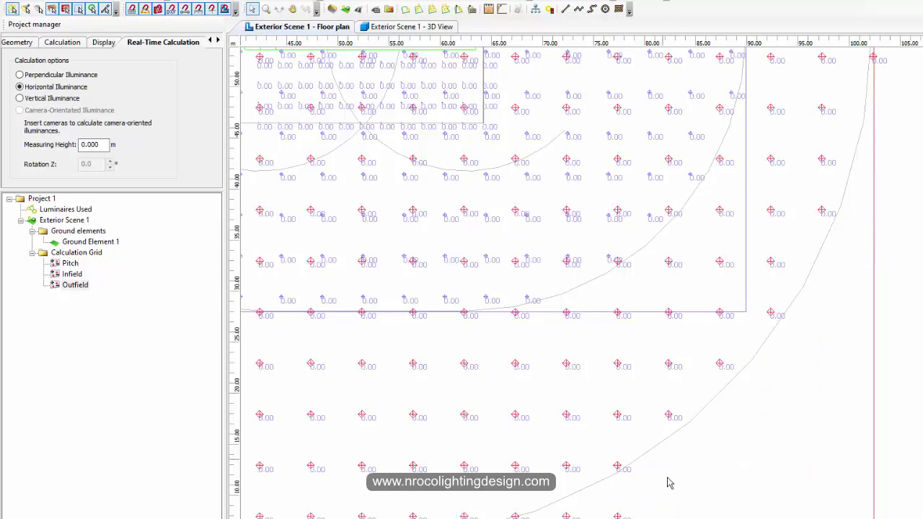
left_click_drag(665, 517, 539, 500)
key("Delete")
- Delete the Outfield grid points outside the boundary curve in the field's lower-left corner
scroll(526, 516, "down", 2)
middle_click_drag(522, 517, 688, 507)
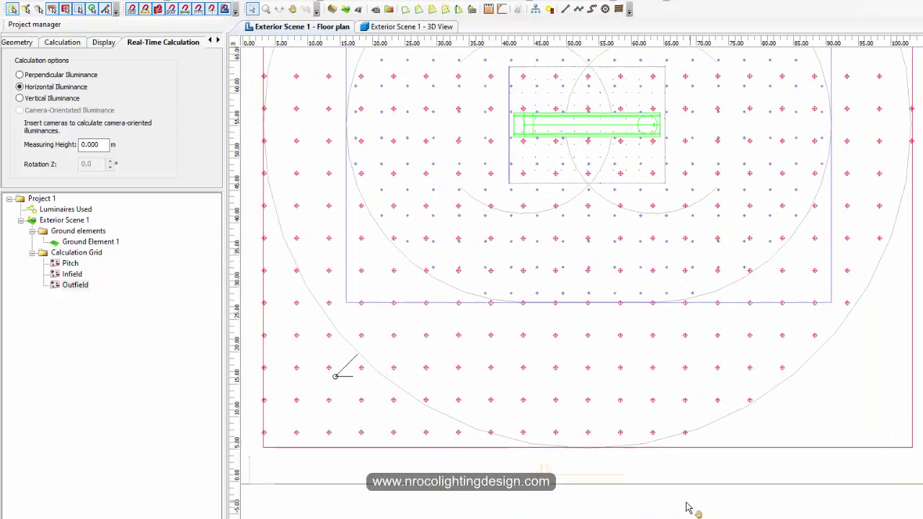
middle_click_drag(342, 466, 535, 473)
left_click_drag(411, 354, 577, 477)
key("Delete")
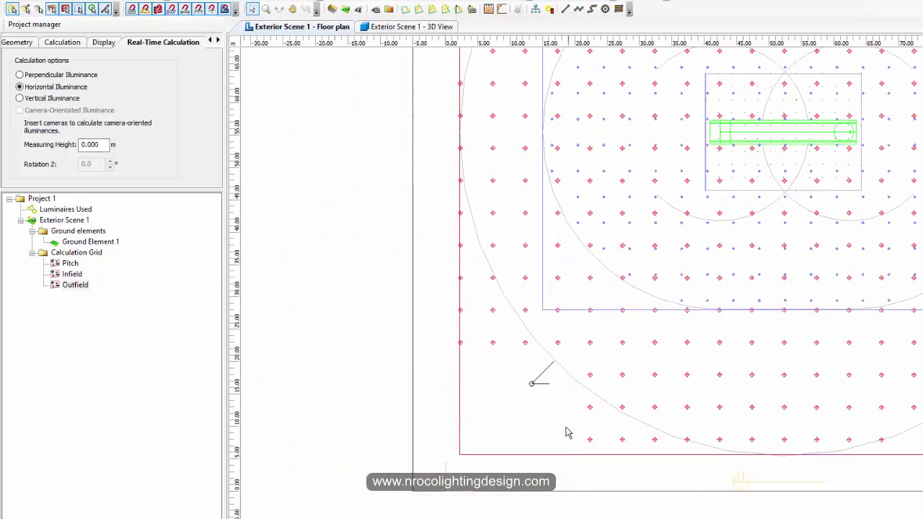
left_click_drag(601, 441, 675, 447)
key("Delete")
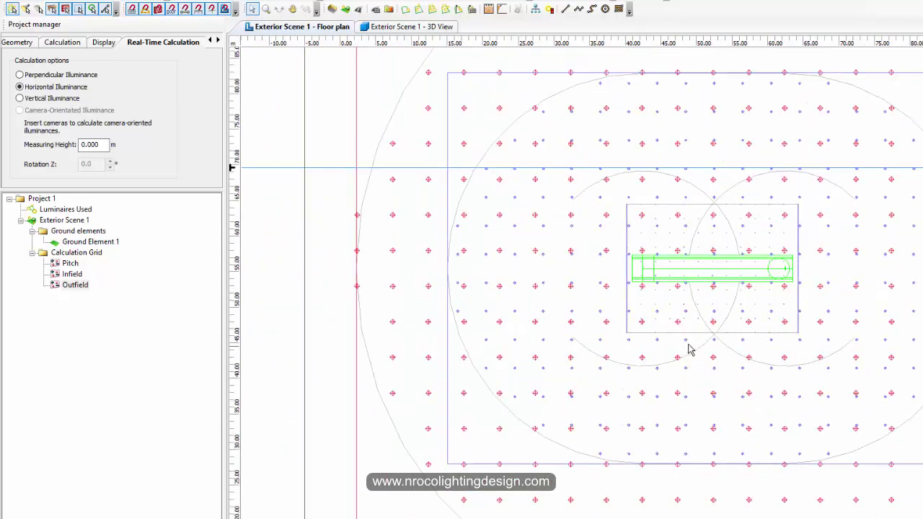
- Delete all Outfield grid points inside the infield's oval boundary, including the pitch area, keeping only the ring outside it
middle_click_drag(663, 343, 638, 366)
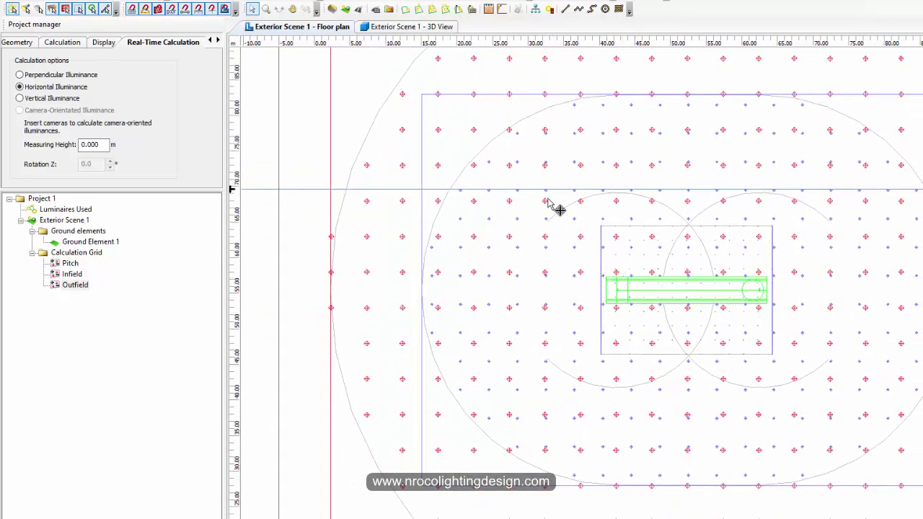
scroll(515, 166, "up", 1)
scroll(505, 159, "down", 1)
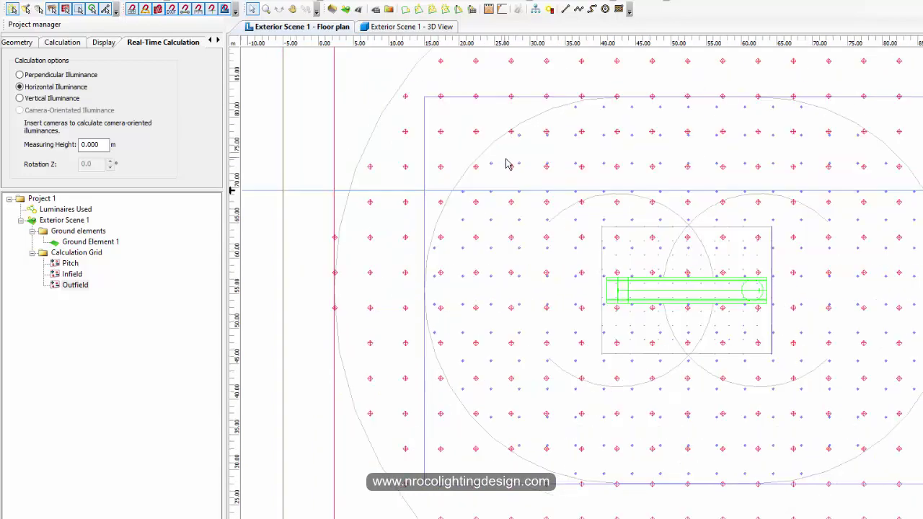
left_click_drag(469, 159, 901, 431)
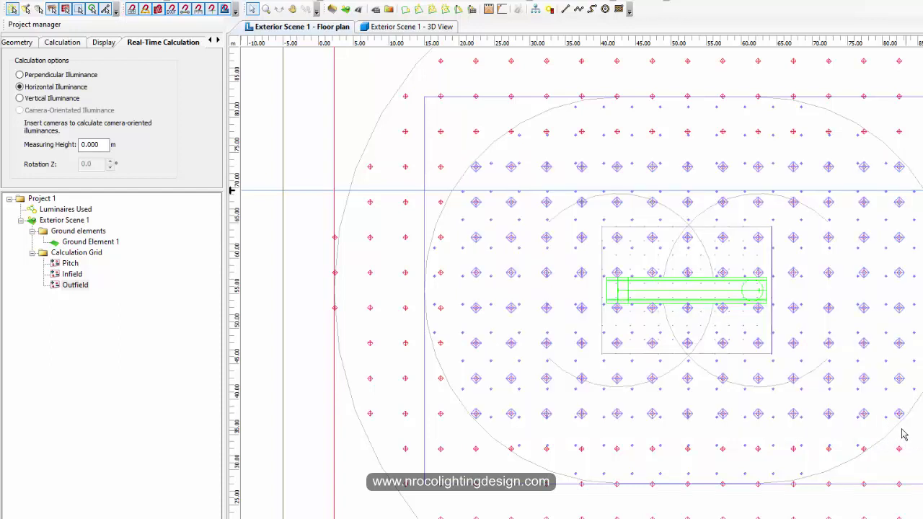
key("Delete")
left_click_drag(428, 229, 465, 365)
key("Delete")
left_click_drag(528, 432, 865, 468)
key("Delete")
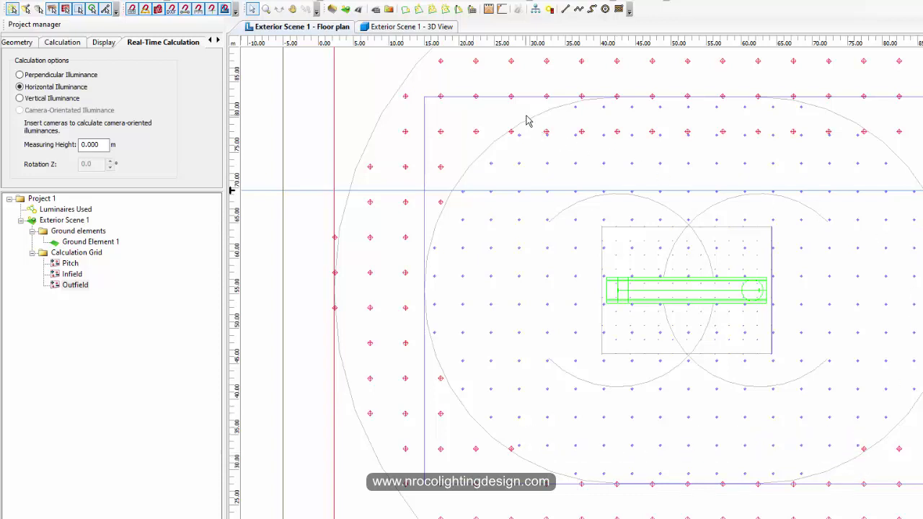
left_click_drag(526, 120, 839, 184)
key("Delete")
left_click_drag(502, 121, 897, 174)
key("Delete")
left_click_drag(498, 427, 894, 474)
key("Delete")
- Enable grid point editing for the Infield grid and delete its points inside the pitch rectangle
scroll(307, 403, "down", 2)
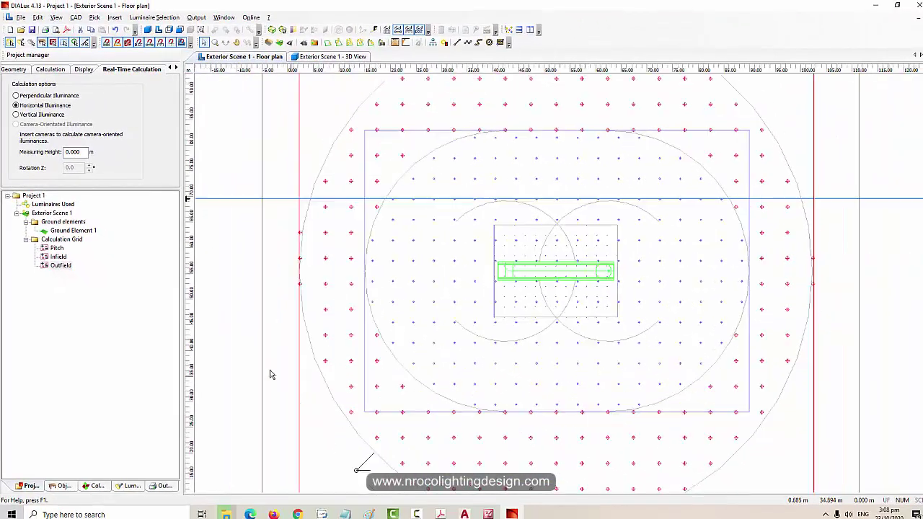
left_click(57, 248)
left_click(58, 256)
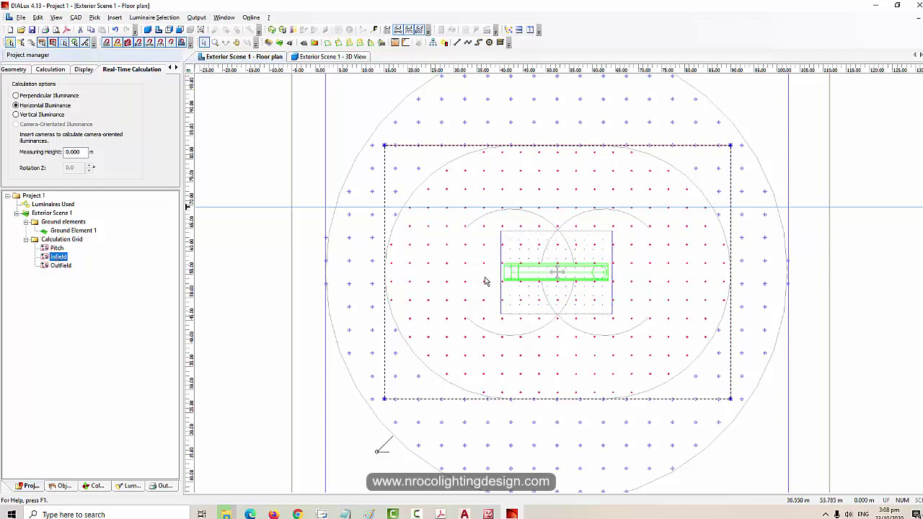
scroll(562, 278, "up", 2)
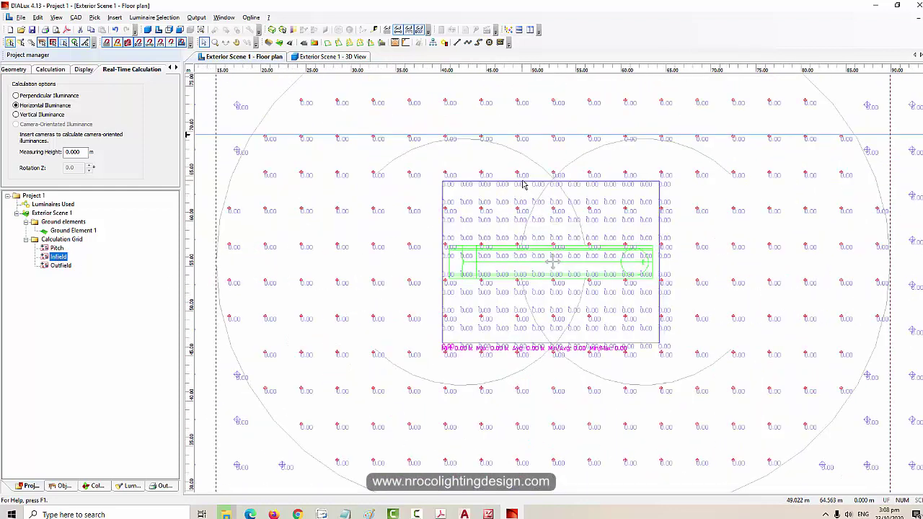
scroll(521, 189, "up", 1)
right_click(517, 192)
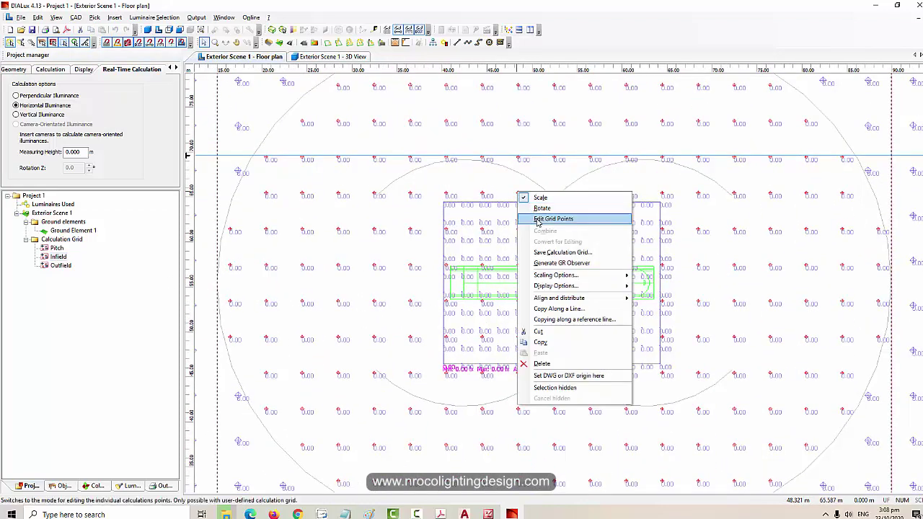
left_click(552, 218)
left_click_drag(441, 204, 664, 366)
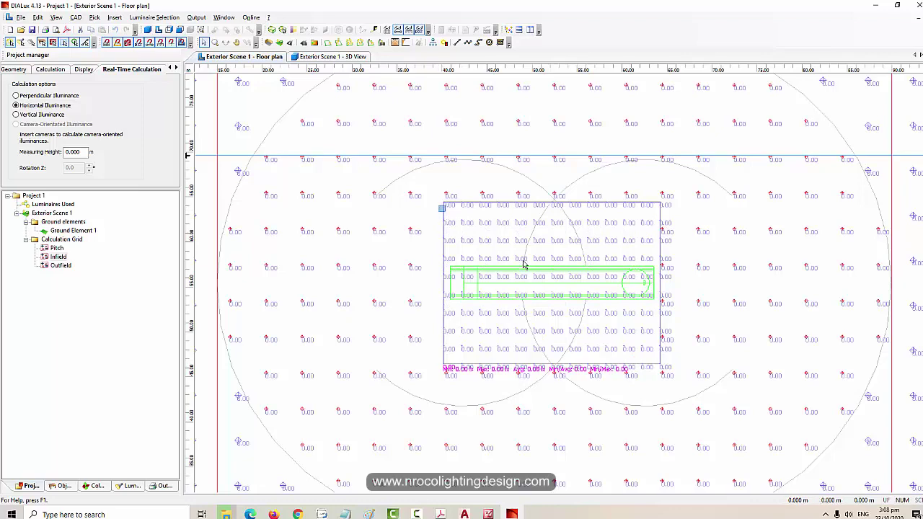
mouse_move(441, 205)
left_mouse_down()
mouse_move(674, 350)
mouse_move(664, 364)
left_mouse_up()
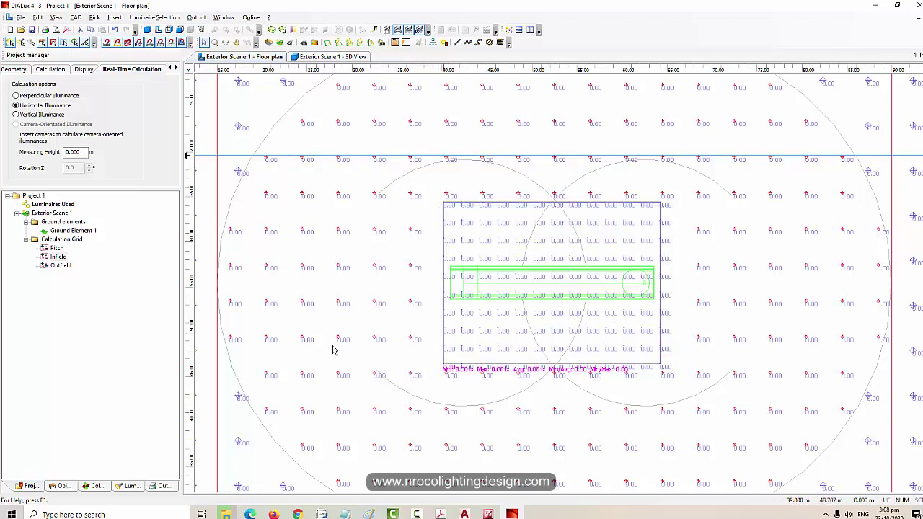
- Select the Pitch, Infield and Outfield grids in turn to check the coverage of their calculation points
left_click(60, 266)
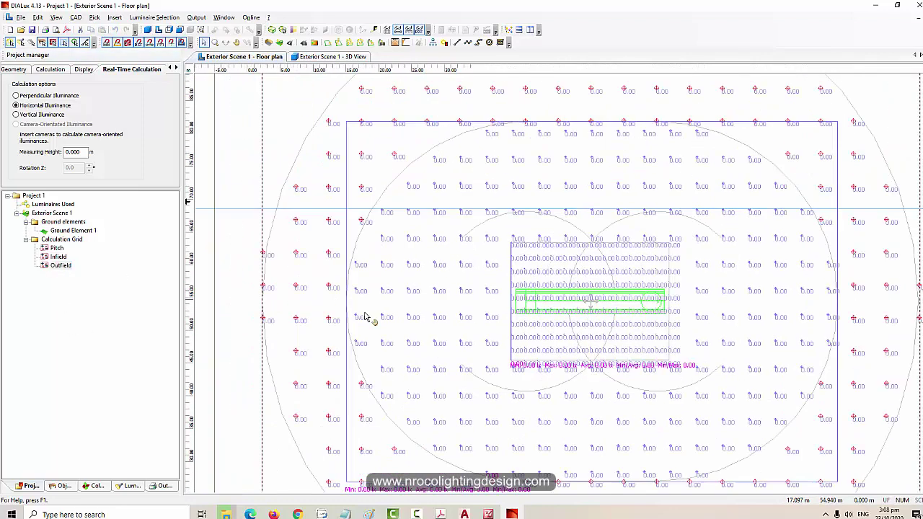
left_click(59, 256)
left_click(60, 268)
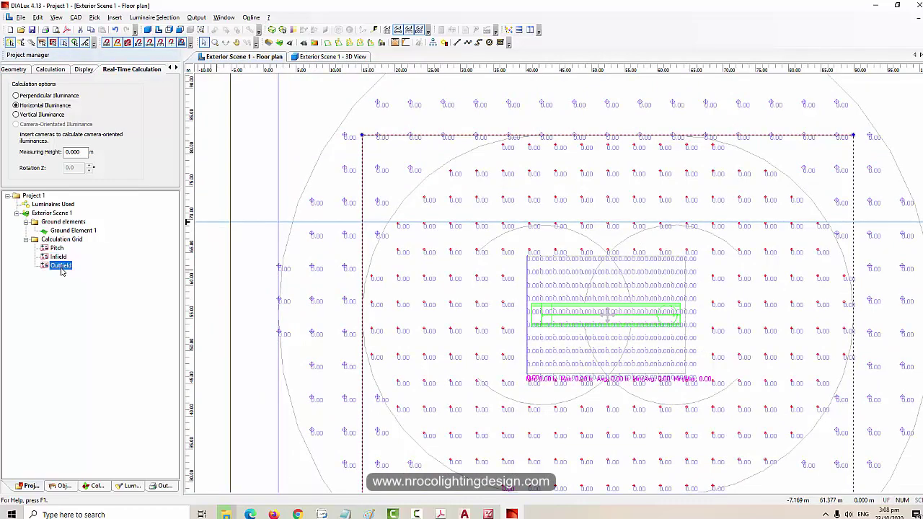
scroll(375, 299, "up", 5)
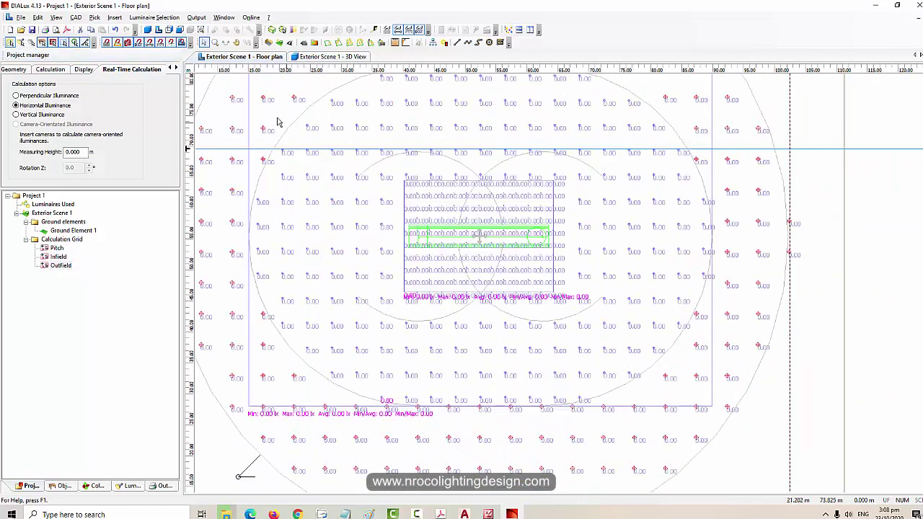
- Open the exterior scene's 3D view and orbit it to inspect the calculation grids on the cricket field
left_click(332, 56)
scroll(302, 206, "up", 4)
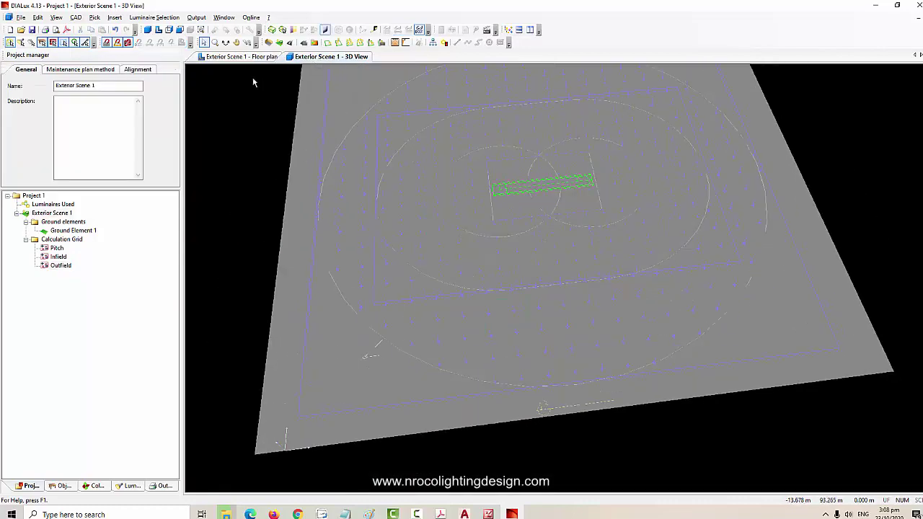
left_click(226, 42)
left_click_drag(268, 189, 358, 336)
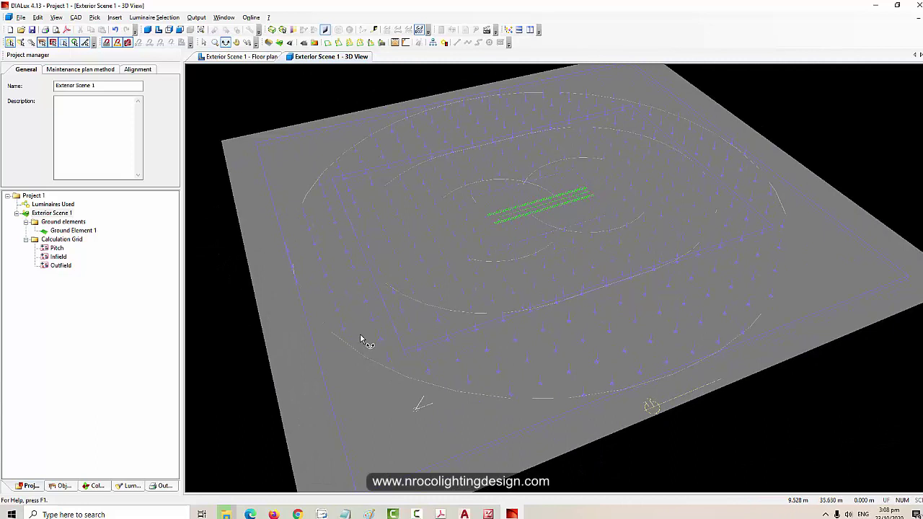